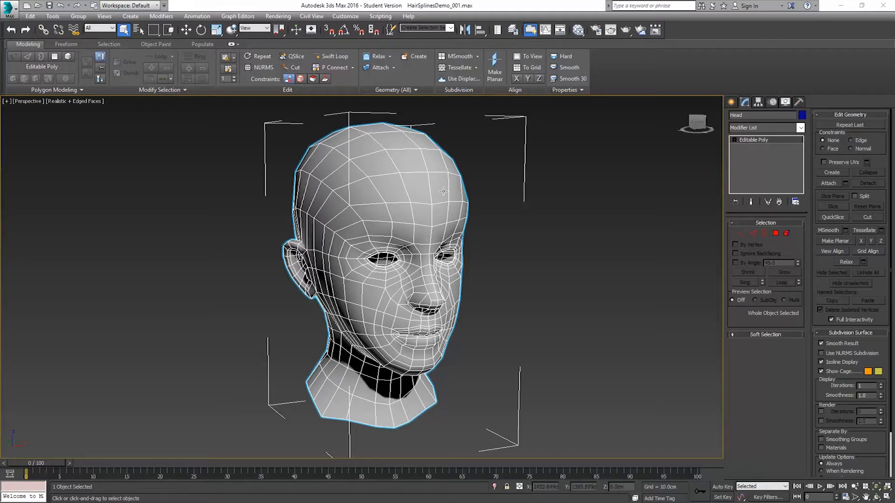
{"action": "middle_click_drag", "start_coordinate": [460, 244], "coordinate": [416, 224], "text": "alt"}
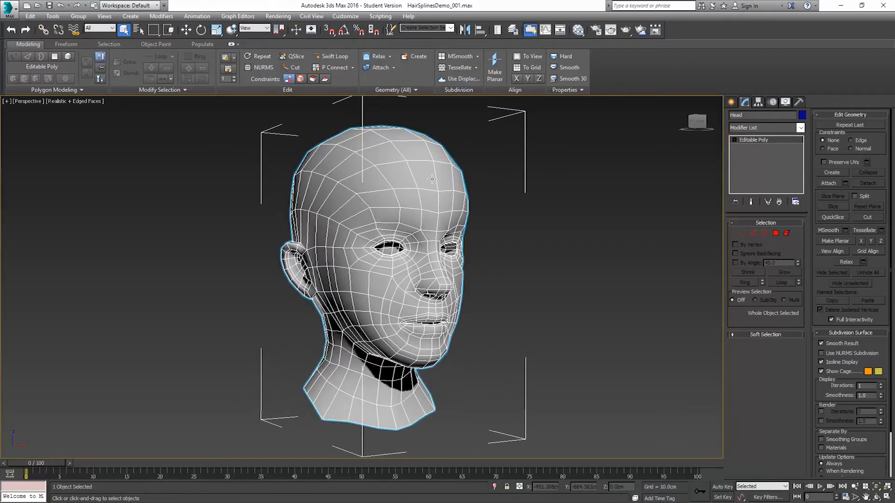
{"action": "middle_click_drag", "start_coordinate": [448, 201], "coordinate": [415, 202], "text": "alt"}
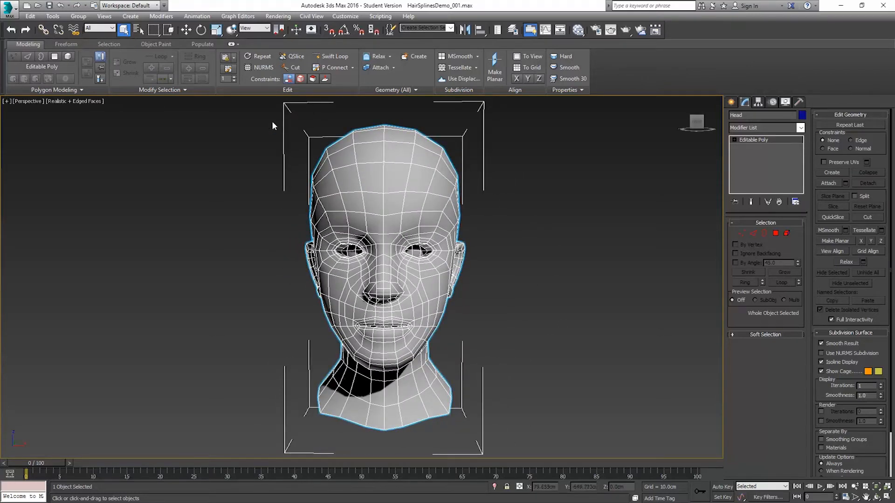
{"action": "left_click", "coordinate": [66, 44]}
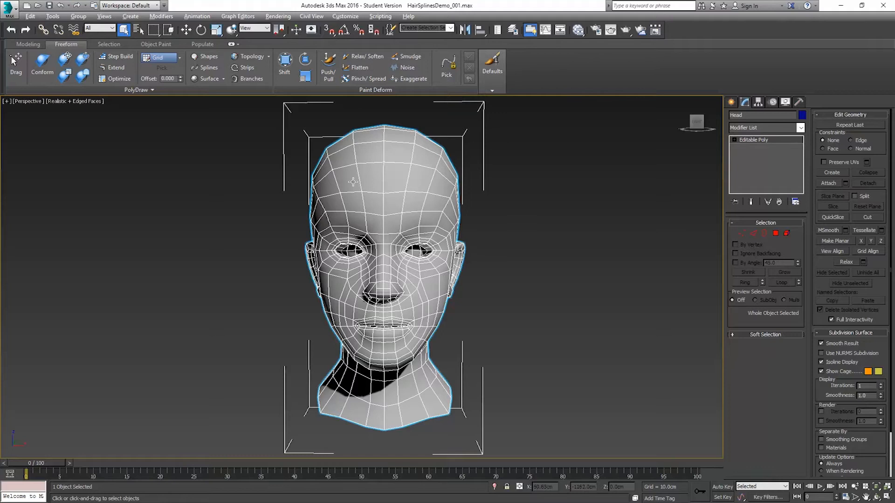
{"action": "middle_click_drag", "start_coordinate": [355, 186], "coordinate": [398, 196], "text": "alt"}
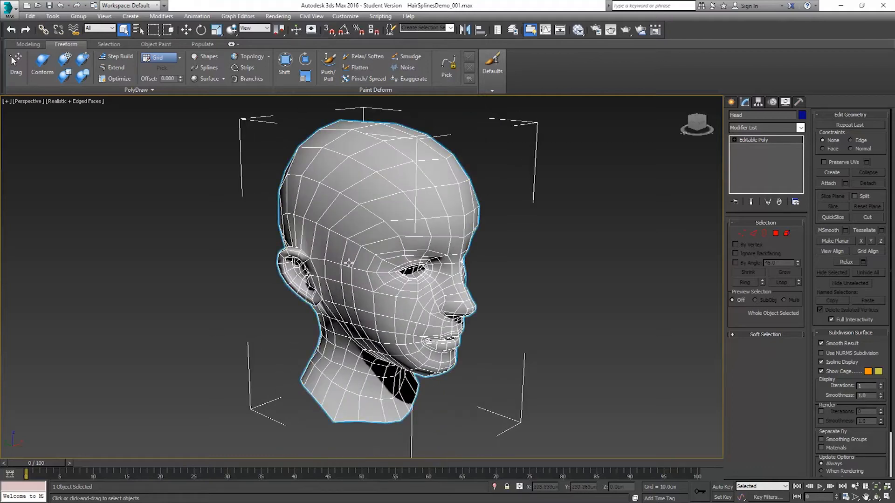
{"action": "middle_click_drag", "start_coordinate": [398, 232], "coordinate": [357, 221], "text": "alt"}
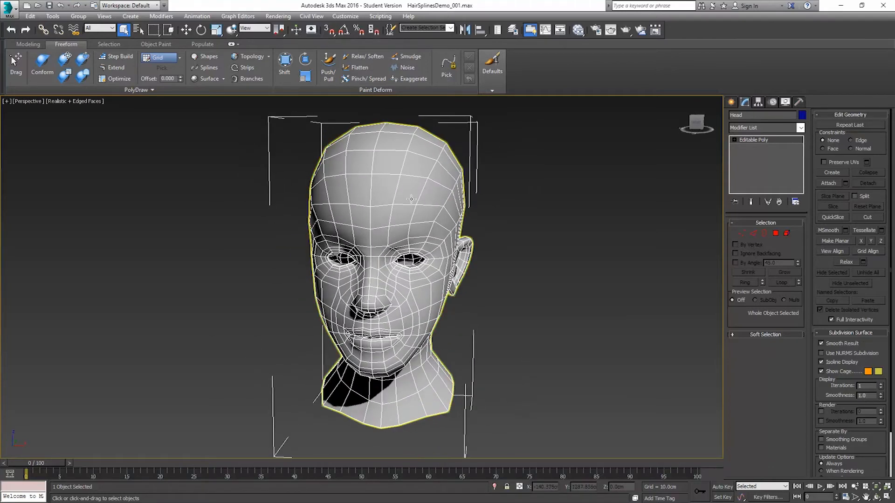
Step: Create a cylinder with 8 sides and 1 height segment beside the head in the Top view, about 0.87 cm radius and 11 cm high
{"action": "left_click", "coordinate": [731, 101]}
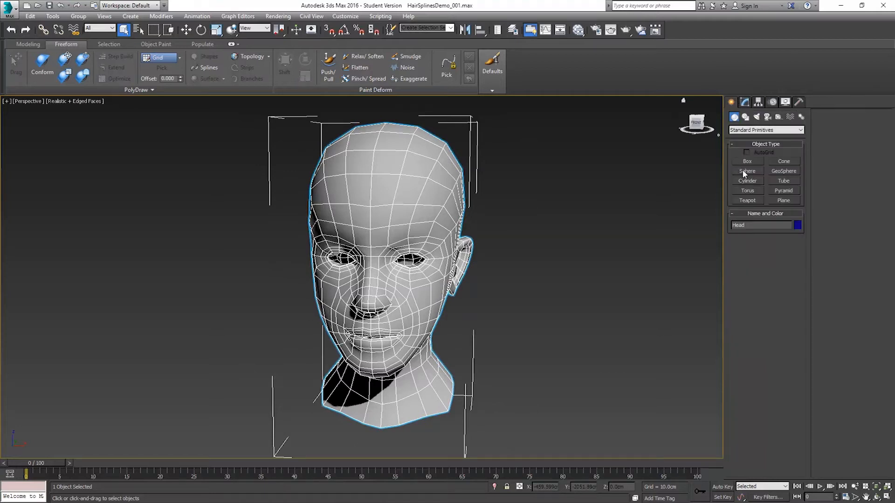
{"action": "left_click", "coordinate": [745, 181]}
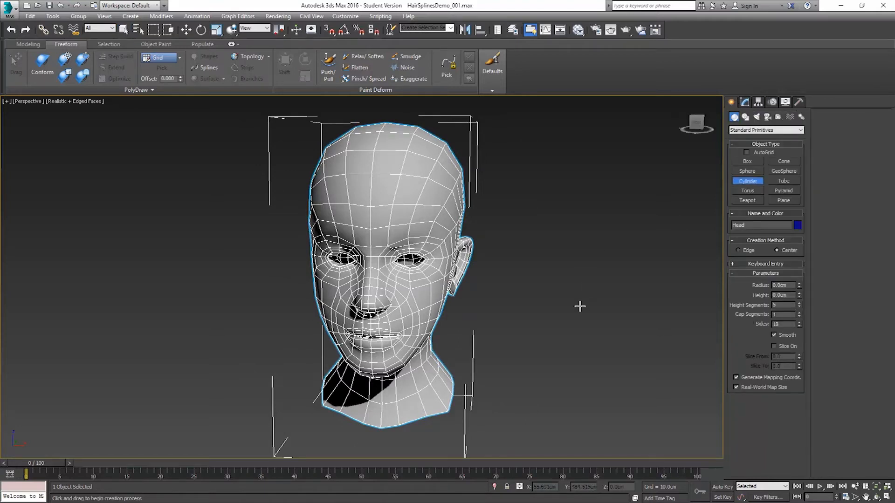
{"action": "key", "text": "t"}
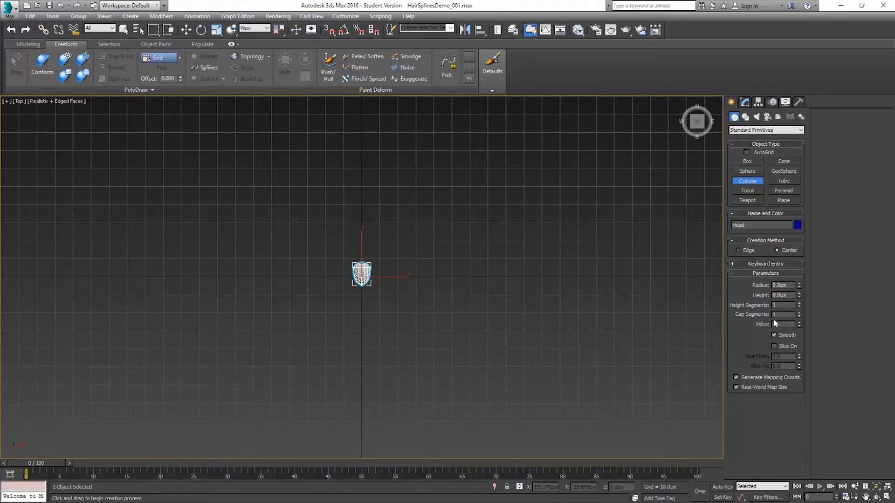
{"action": "double_click", "coordinate": [783, 325]}
{"action": "type", "text": "8"}
{"action": "scroll", "coordinate": [468, 265], "scroll_direction": "up", "scroll_amount": 3}
{"action": "middle_click_drag", "start_coordinate": [353, 282], "coordinate": [424, 295]}
{"action": "scroll", "coordinate": [424, 294], "scroll_direction": "up", "scroll_amount": 3}
{"action": "left_click_drag", "start_coordinate": [434, 313], "coordinate": [444, 323]}
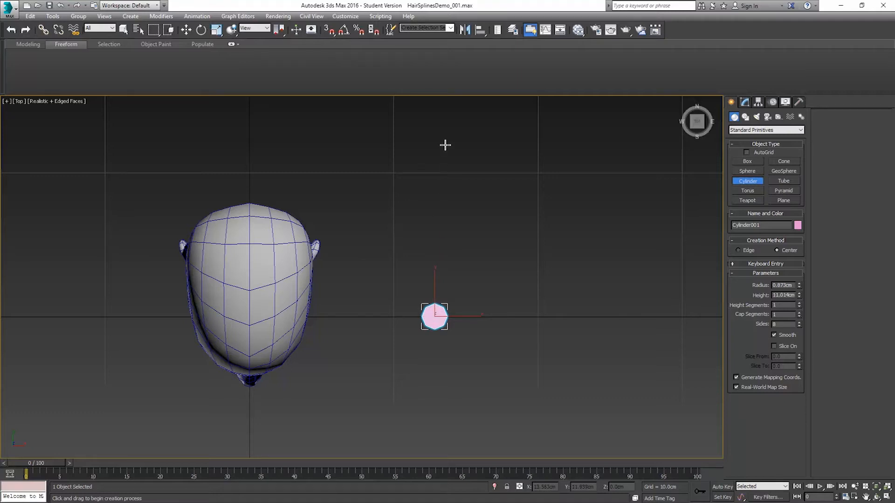
Step: Finish creating cylinders and show the head and the cylinder together in the Front view
{"action": "key", "text": "f"}
{"action": "scroll", "coordinate": [490, 270], "scroll_direction": "down", "scroll_amount": 5}
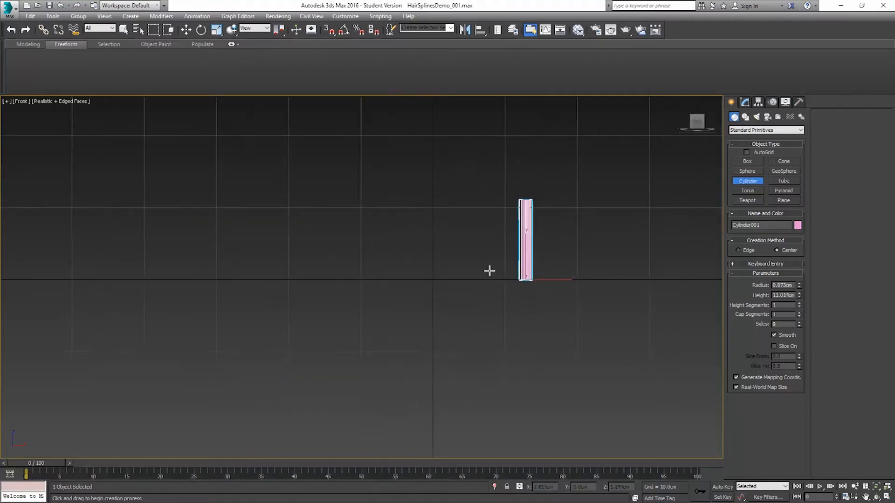
{"action": "middle_click_drag", "start_coordinate": [486, 239], "coordinate": [486, 243]}
{"action": "right_click", "coordinate": [469, 145]}
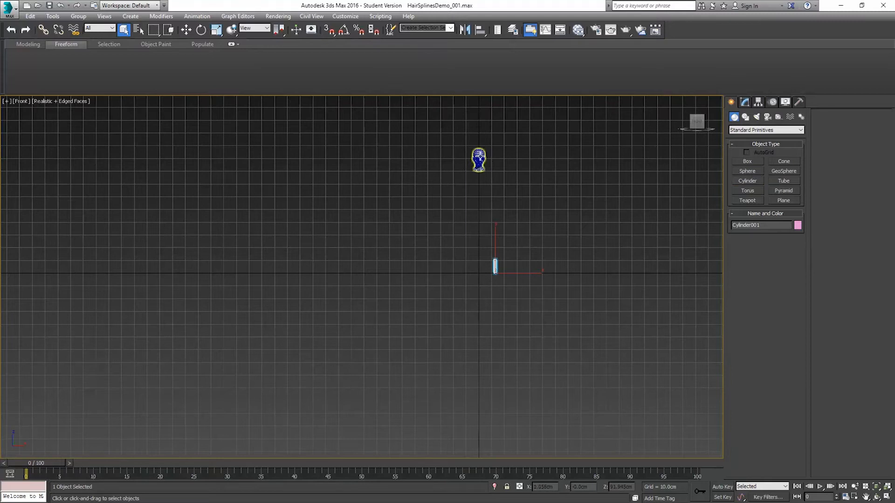
Step: Centre the head's pivot on the object and set the head's Y and Z positions to 0
{"action": "left_click", "coordinate": [477, 154]}
{"action": "left_click", "coordinate": [186, 29]}
{"action": "left_click", "coordinate": [495, 266]}
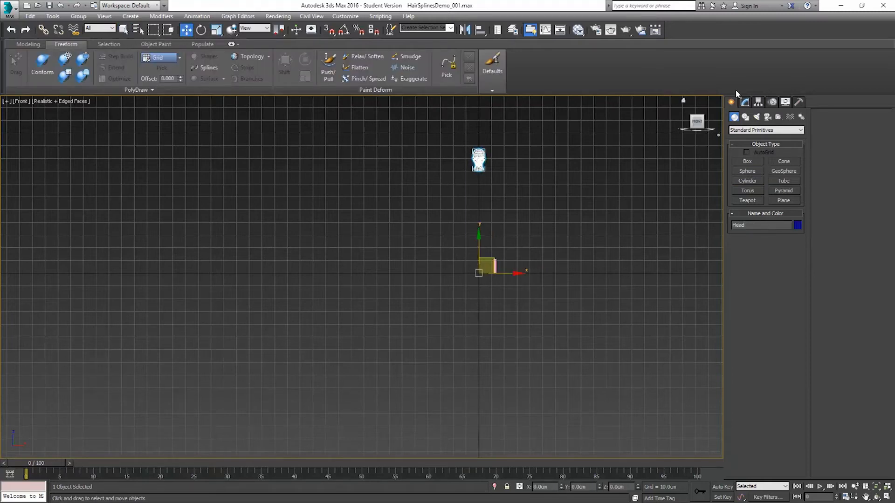
{"action": "left_click", "coordinate": [756, 102]}
{"action": "left_click", "coordinate": [758, 161]}
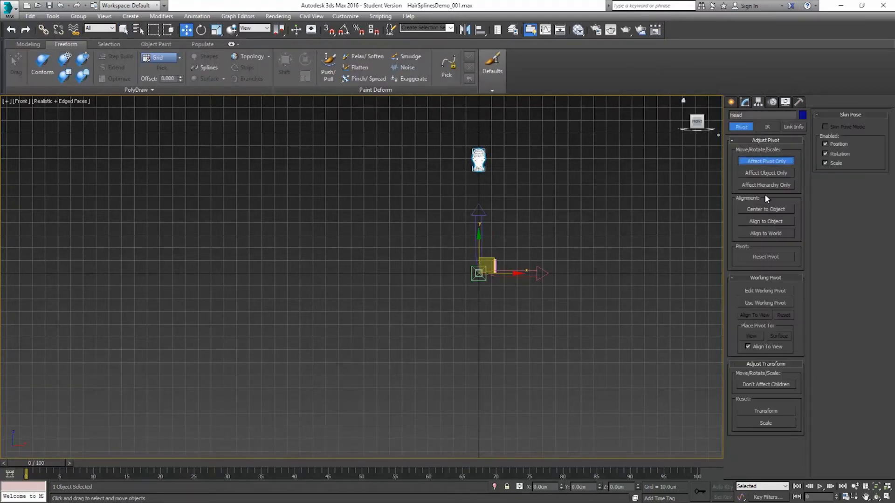
{"action": "left_click", "coordinate": [767, 207]}
{"action": "left_click", "coordinate": [769, 161]}
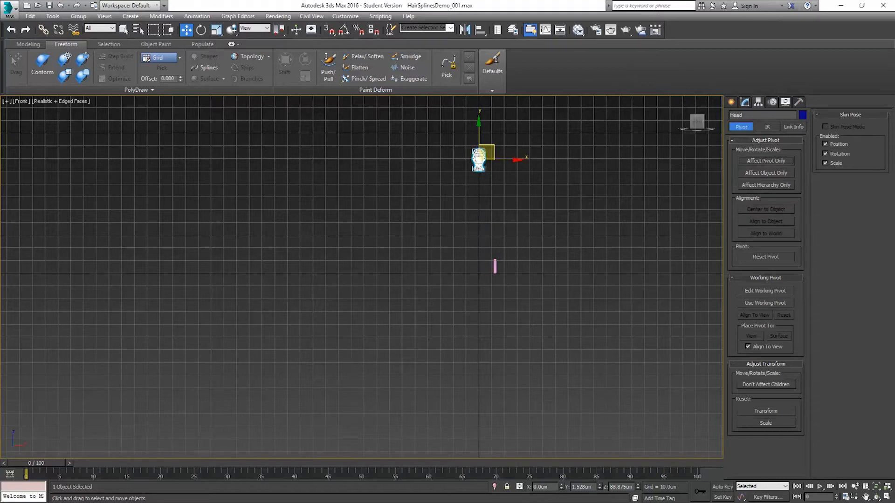
{"action": "right_click", "coordinate": [637, 486]}
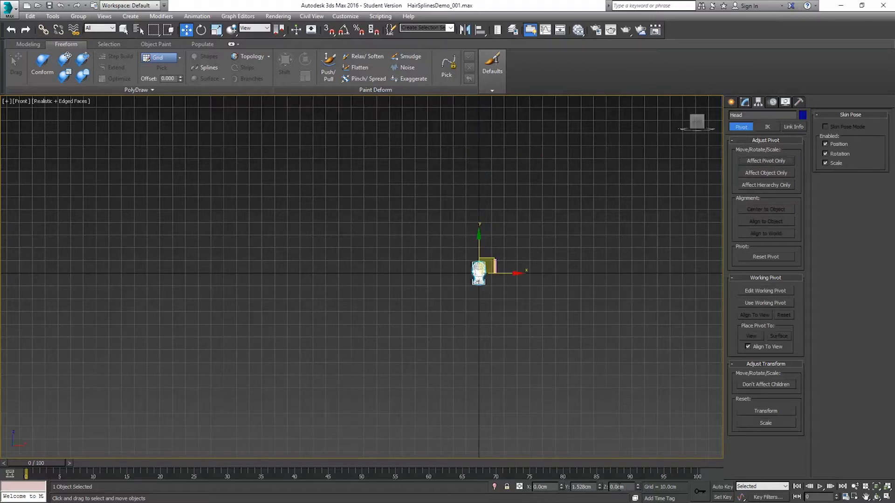
{"action": "right_click", "coordinate": [600, 487]}
Step: Increase the cylinder's height to 16.742 cm and its height segments to 30
{"action": "scroll", "coordinate": [555, 255], "scroll_direction": "up", "scroll_amount": 6}
{"action": "middle_click_drag", "start_coordinate": [264, 161], "coordinate": [298, 198]}
{"action": "scroll", "coordinate": [364, 186], "scroll_direction": "up", "scroll_amount": 4}
{"action": "left_click", "coordinate": [576, 157]}
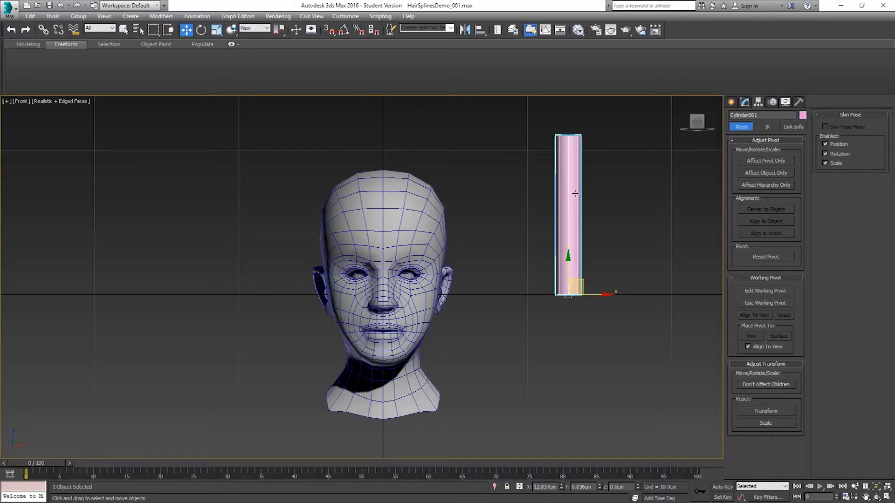
{"action": "left_click", "coordinate": [744, 102]}
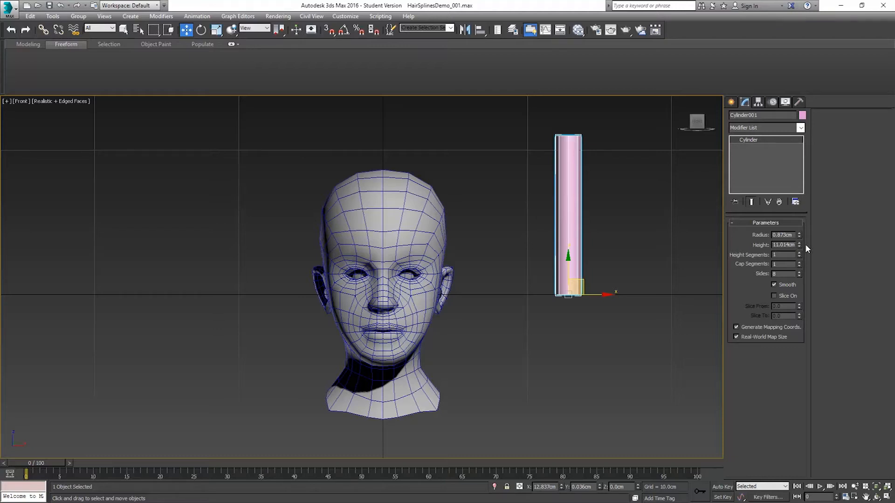
{"action": "left_click_drag", "start_coordinate": [798, 245], "coordinate": [799, 223]}
{"action": "middle_click_drag", "start_coordinate": [596, 238], "coordinate": [589, 289]}
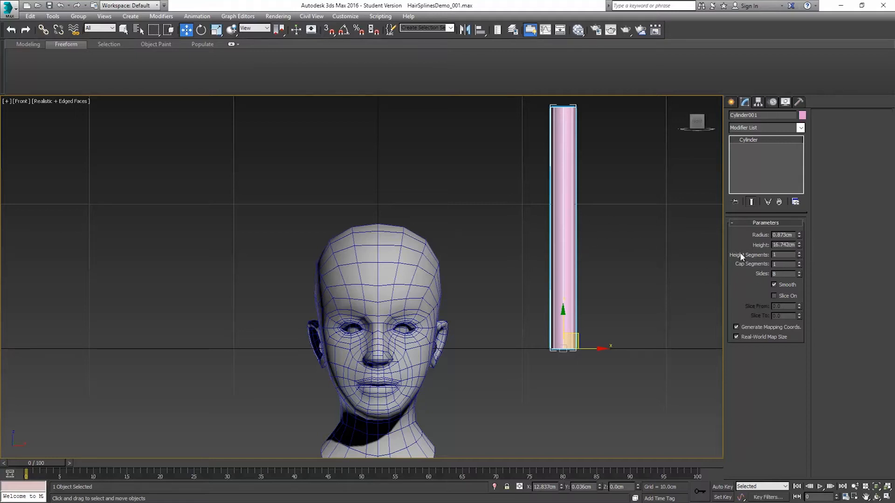
{"action": "left_click_drag", "start_coordinate": [799, 257], "coordinate": [798, 242]}
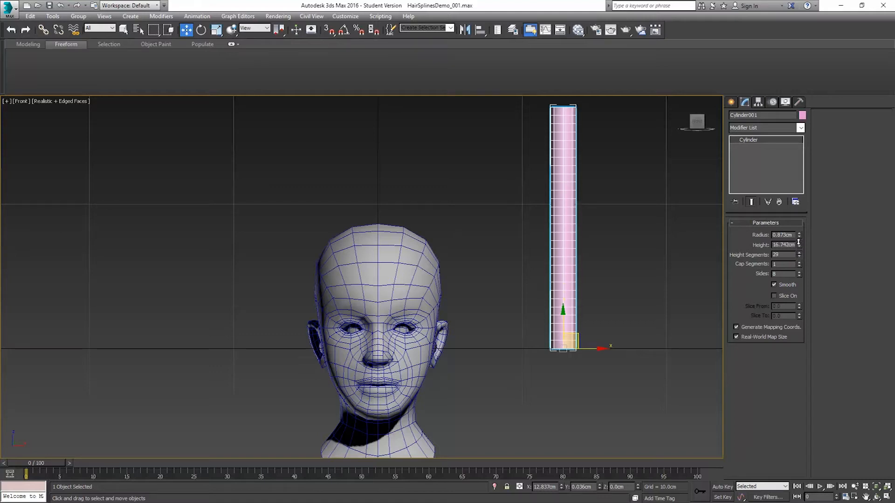
{"action": "left_click", "coordinate": [799, 253]}
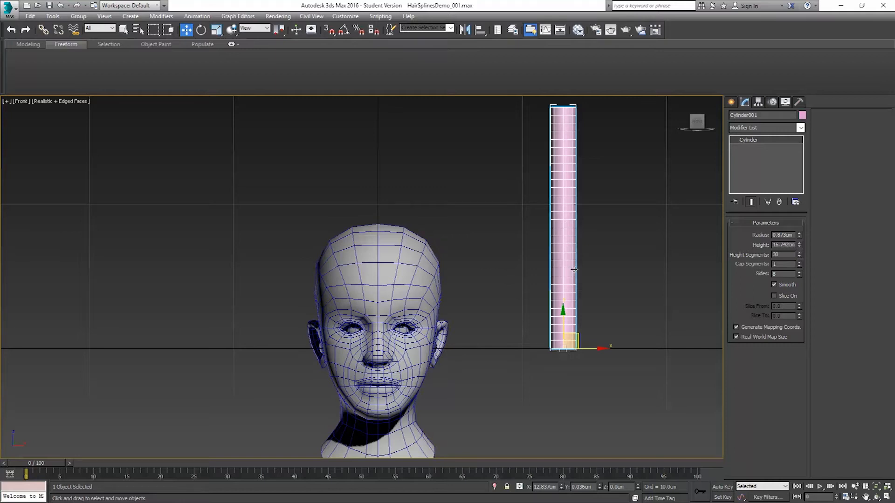
Step: Set the cylinder's height segments to 20
{"action": "double_click", "coordinate": [784, 255]}
{"action": "type", "text": "20"}
{"action": "key", "text": "Return"}
{"action": "left_click", "coordinate": [776, 254]}
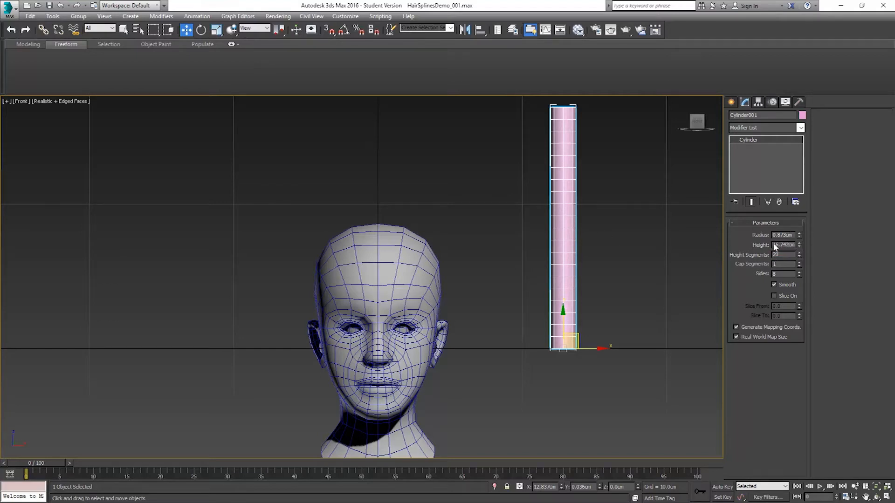
Step: Set the cylinder's height to 15 cm and its radius to 1 cm
{"action": "double_click", "coordinate": [776, 246]}
{"action": "type", "text": "15"}
{"action": "key", "text": "Return"}
{"action": "left_click", "coordinate": [786, 234]}
{"action": "double_click", "coordinate": [786, 235]}
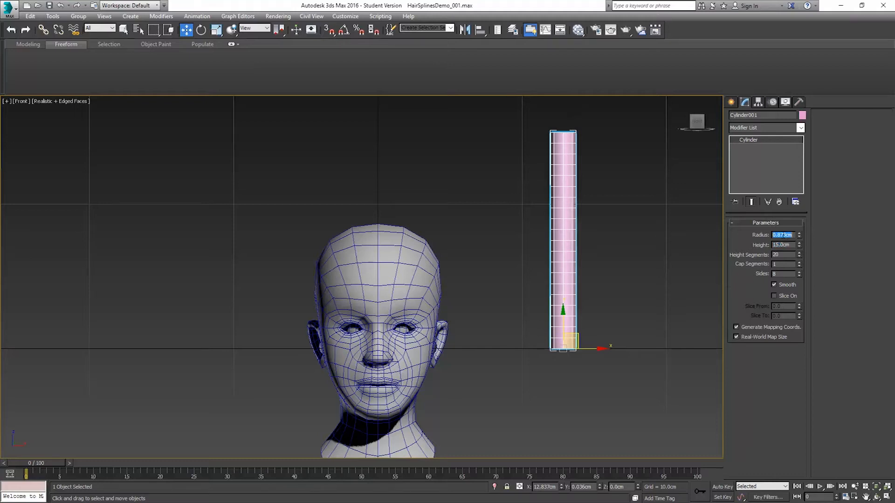
{"action": "type", "text": "1"}
{"action": "key", "text": "Return"}
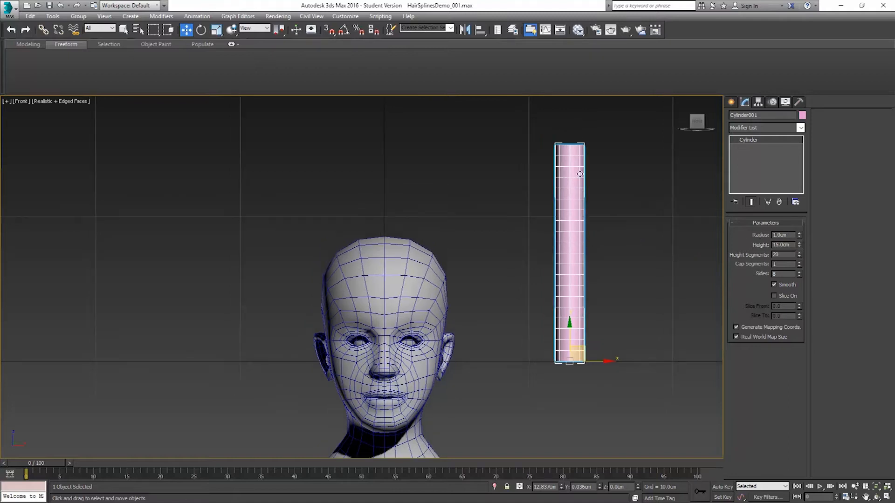
Step: Convert the cylinder to an Editable Poly
{"action": "scroll", "coordinate": [570, 185], "scroll_direction": "up", "scroll_amount": 3}
{"action": "scroll", "coordinate": [569, 186], "scroll_direction": "up", "scroll_amount": 2}
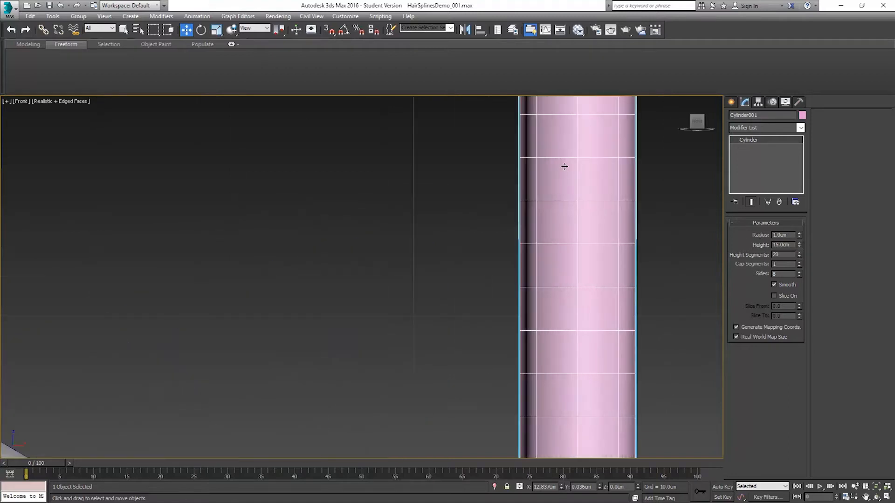
{"action": "scroll", "coordinate": [575, 217], "scroll_direction": "down", "scroll_amount": 5}
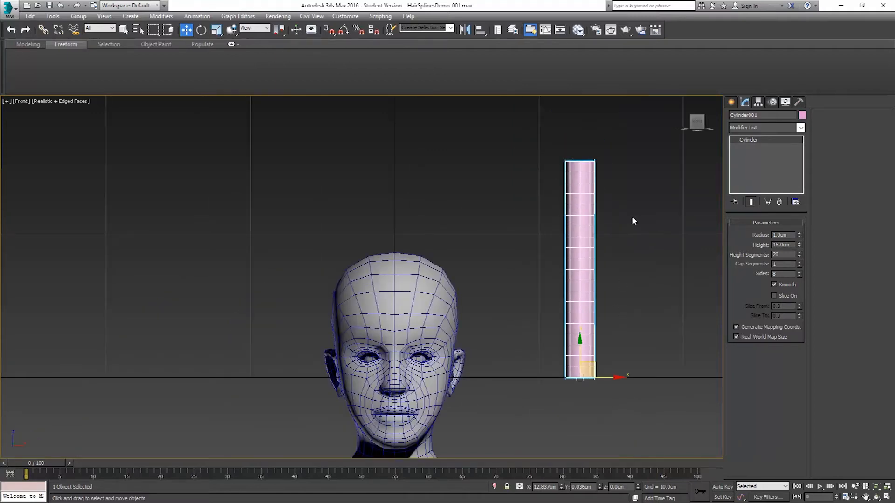
{"action": "key", "text": "p"}
{"action": "middle_click_drag", "start_coordinate": [659, 205], "coordinate": [585, 180], "text": "alt"}
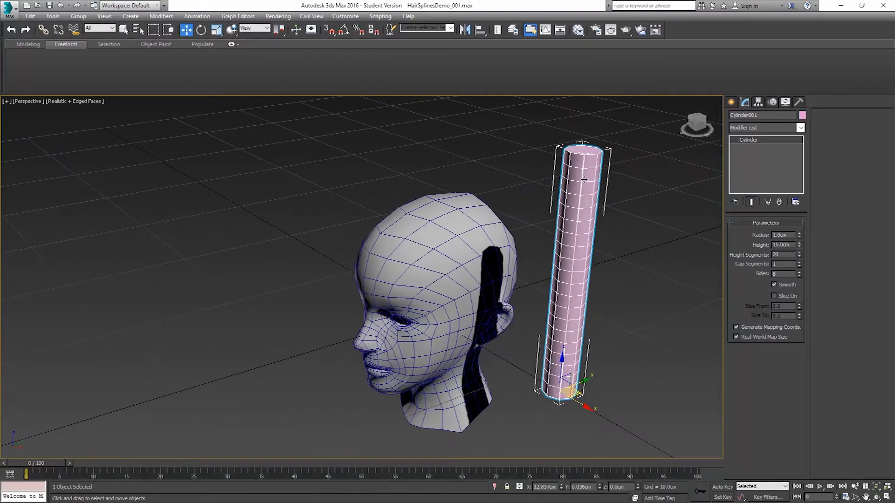
{"action": "right_click", "coordinate": [582, 180]}
{"action": "mouse_move", "coordinate": [673, 274]}
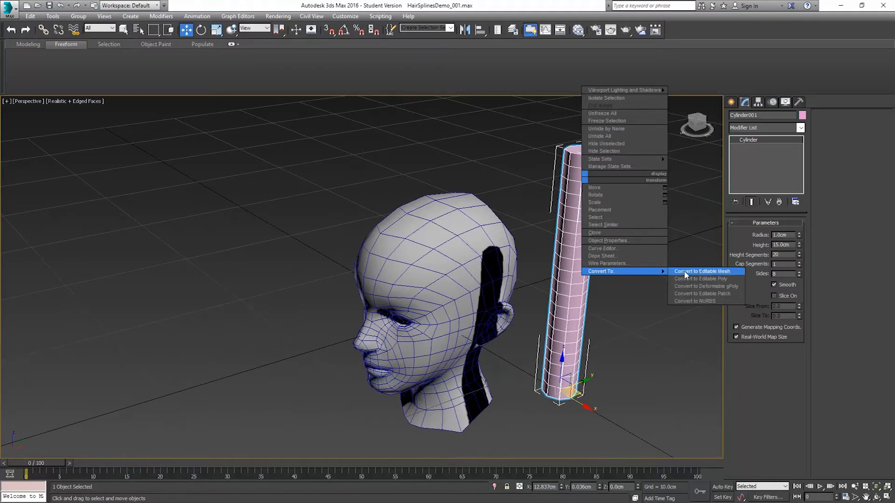
{"action": "left_click", "coordinate": [703, 279]}
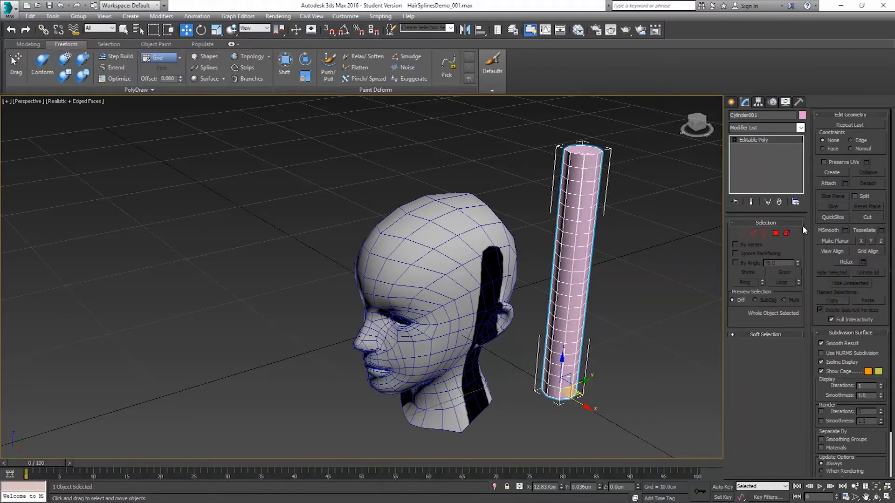
{"action": "left_click", "coordinate": [774, 233]}
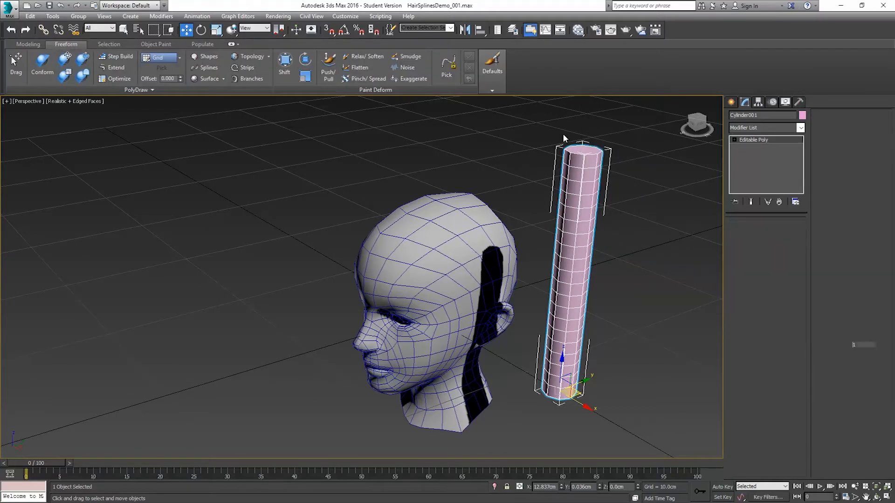
{"action": "left_click", "coordinate": [582, 154]}
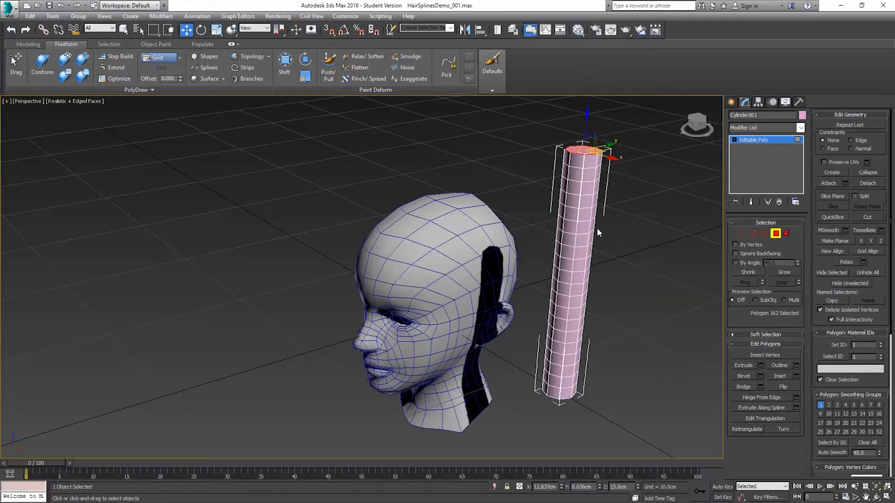
{"action": "left_click", "coordinate": [786, 234]}
{"action": "left_click", "coordinate": [786, 234]}
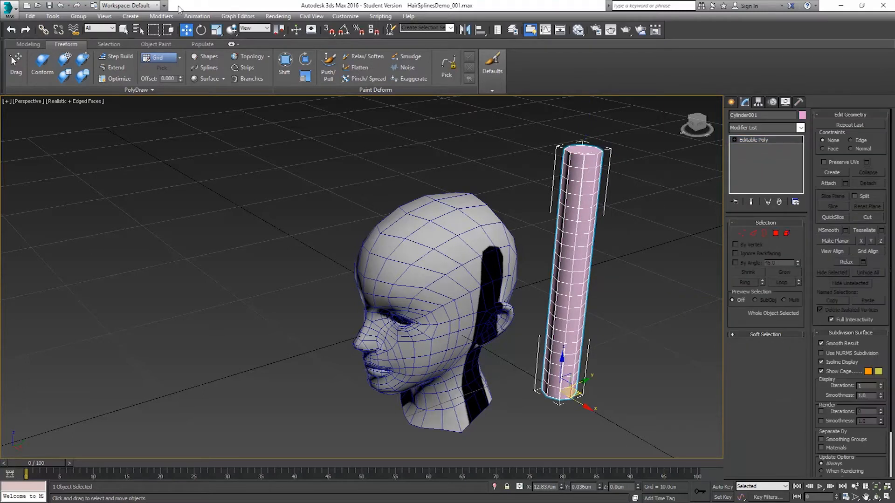
Step: Turn on angle snapping and rotate the cylinder 180 degrees about its X axis so it points downward
{"action": "left_click", "coordinate": [201, 30]}
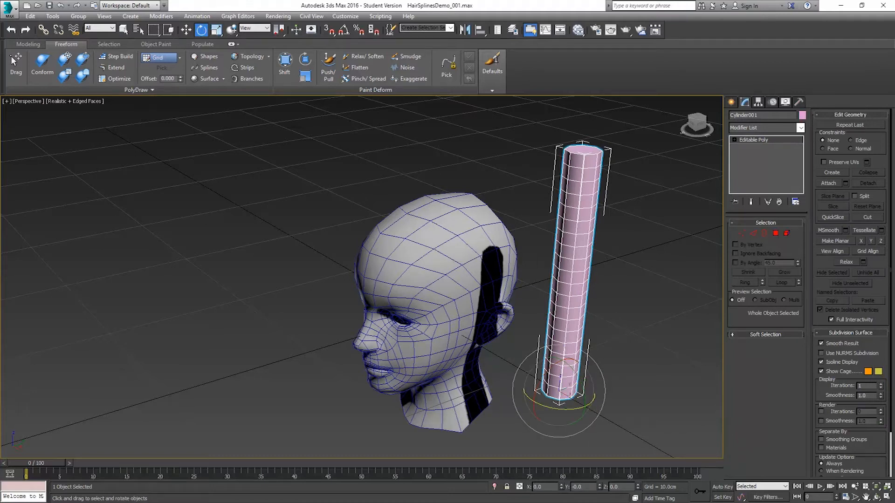
{"action": "left_click_drag", "start_coordinate": [549, 368], "coordinate": [464, 317]}
{"action": "right_click", "coordinate": [464, 317]}
{"action": "left_click", "coordinate": [344, 30]}
{"action": "middle_click_drag", "start_coordinate": [495, 214], "coordinate": [459, 154]}
{"action": "left_click_drag", "start_coordinate": [517, 311], "coordinate": [455, 365]}
{"action": "middle_click_drag", "start_coordinate": [517, 267], "coordinate": [582, 242], "text": "alt"}
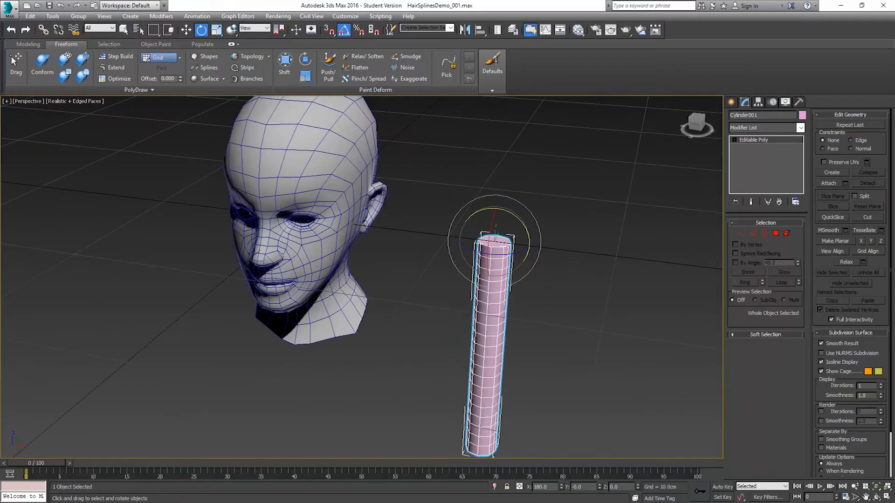
Step: Reset the cylinder's transform with Reset XForm and convert it back to an Editable Poly
{"action": "left_click", "coordinate": [798, 102]}
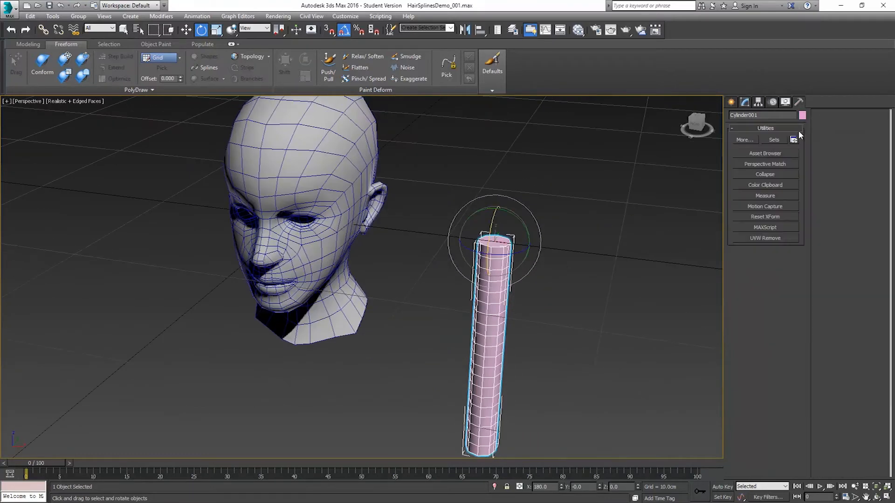
{"action": "left_click", "coordinate": [759, 217]}
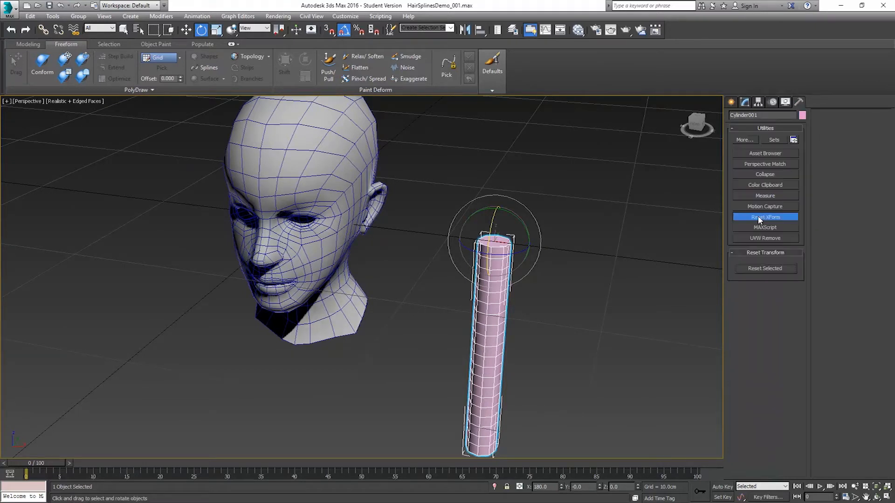
{"action": "left_click", "coordinate": [772, 270]}
{"action": "left_click", "coordinate": [744, 102]}
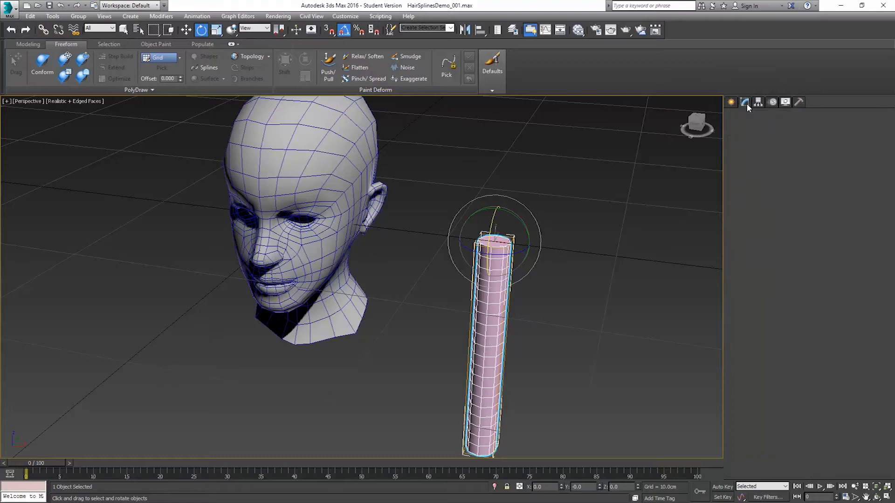
{"action": "right_click", "coordinate": [526, 221]}
{"action": "mouse_move", "coordinate": [583, 316]}
{"action": "left_click", "coordinate": [646, 321]}
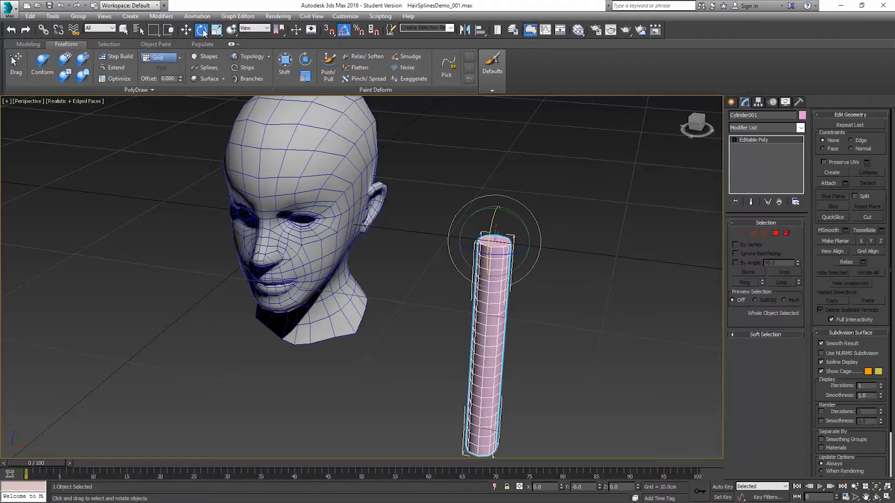
Step: Check the cylinder's absolute rotation values in the Rotate Transform Type-In
{"action": "key", "text": "F12"}
{"action": "left_click_drag", "start_coordinate": [828, 168], "coordinate": [590, 182]}
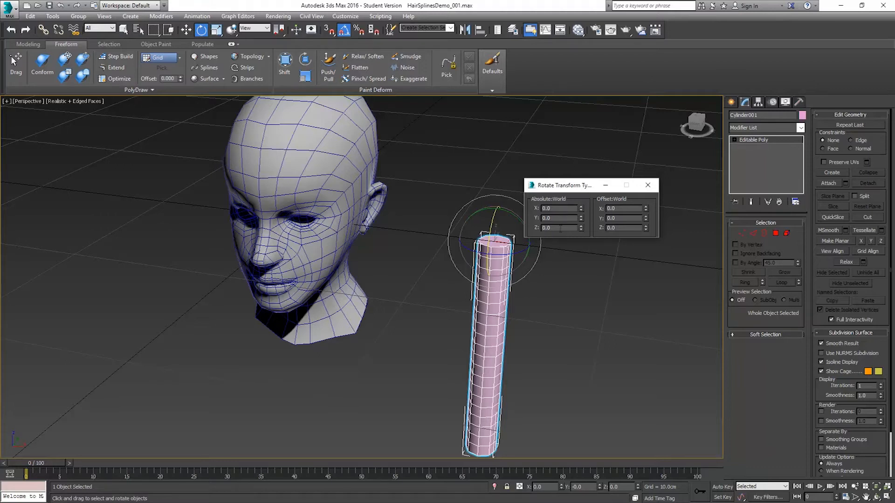
{"action": "left_click", "coordinate": [648, 185]}
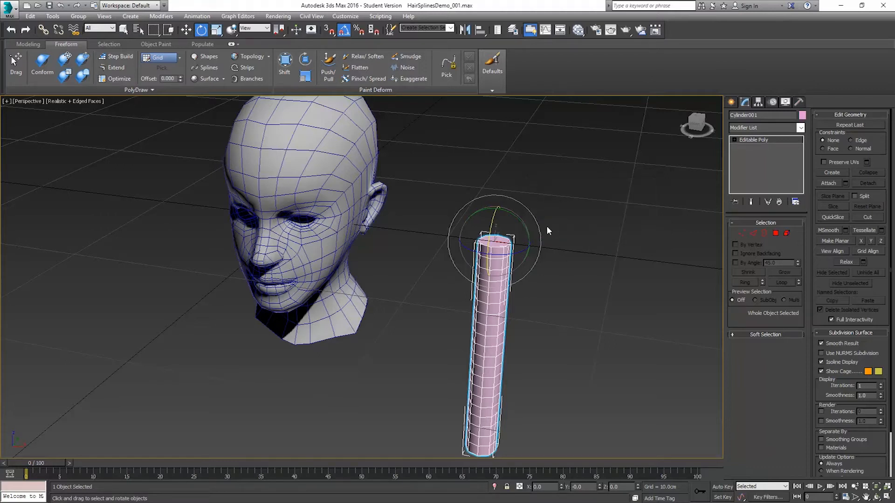
Step: Delete the cap polygons at the cylinder's top and bottom ends
{"action": "left_click", "coordinate": [775, 233]}
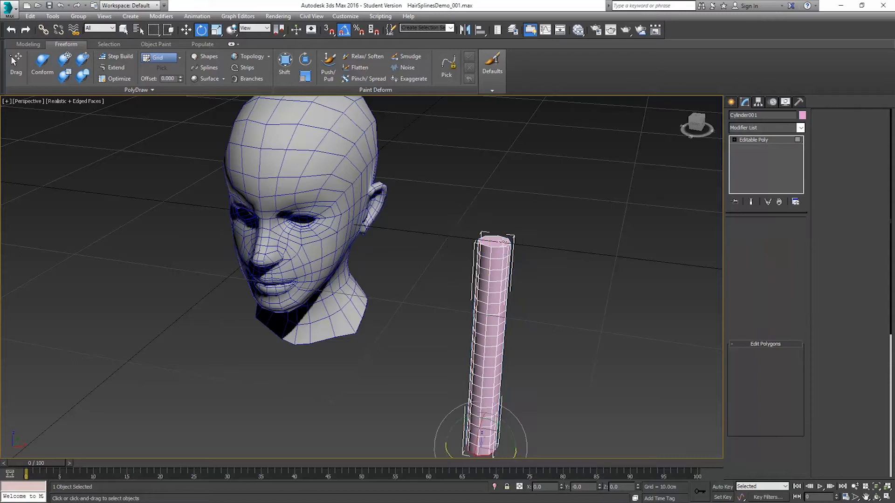
{"action": "left_click", "coordinate": [493, 242]}
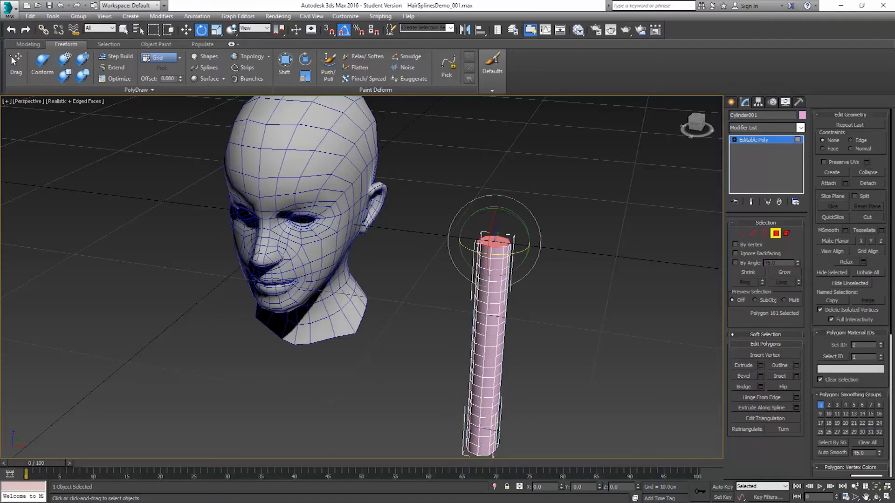
{"action": "left_click", "coordinate": [599, 250]}
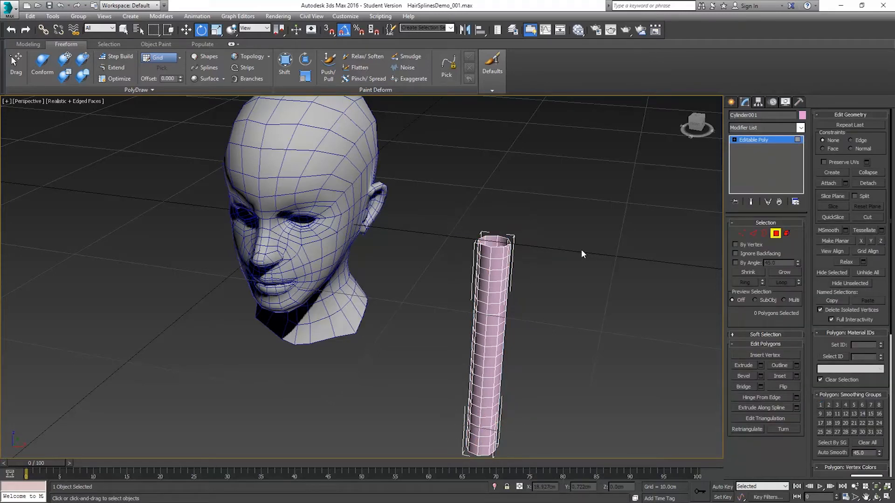
{"action": "middle_click_drag", "start_coordinate": [472, 312], "coordinate": [496, 265], "text": "alt"}
{"action": "left_click", "coordinate": [497, 261]}
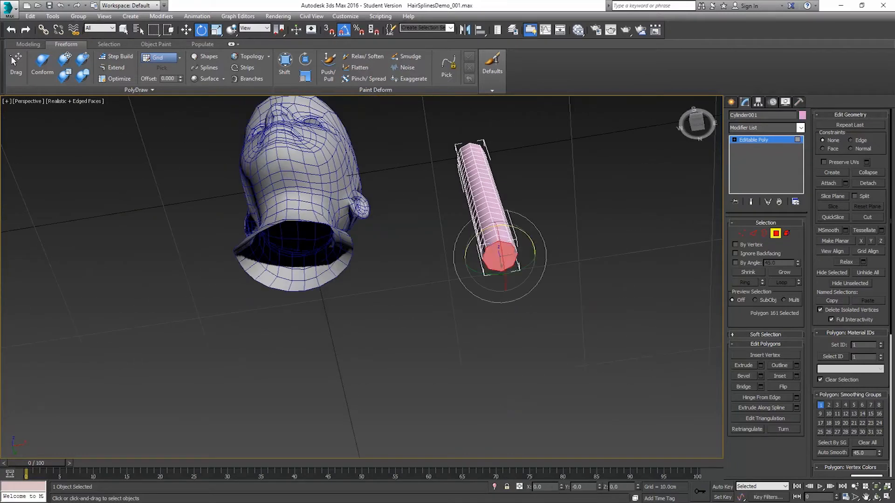
{"action": "key", "text": "Delete"}
{"action": "scroll", "coordinate": [508, 256], "scroll_direction": "up", "scroll_amount": 8}
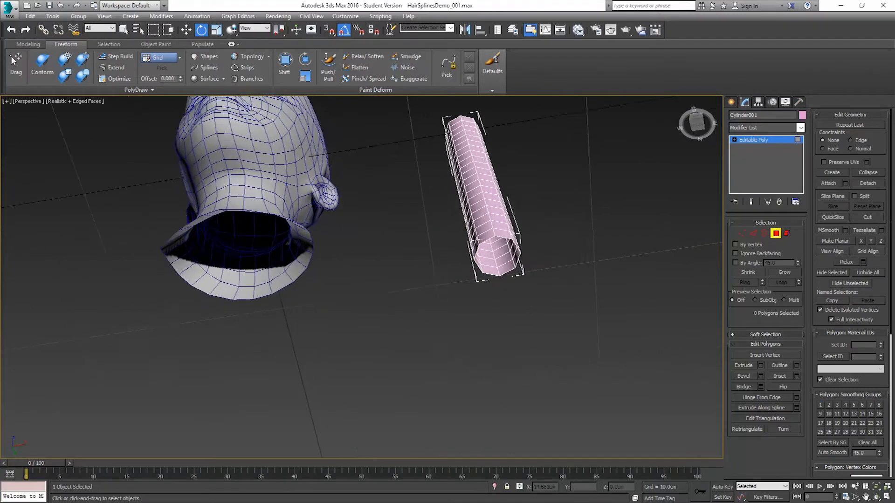
Step: Collapse the open border at the cylinder's bottom end into a single point
{"action": "middle_click_drag", "start_coordinate": [525, 276], "coordinate": [507, 217]}
{"action": "left_click", "coordinate": [763, 233]}
{"action": "left_click", "coordinate": [446, 295]}
{"action": "left_click", "coordinate": [217, 29]}
{"action": "left_click_drag", "start_coordinate": [458, 311], "coordinate": [461, 322]}
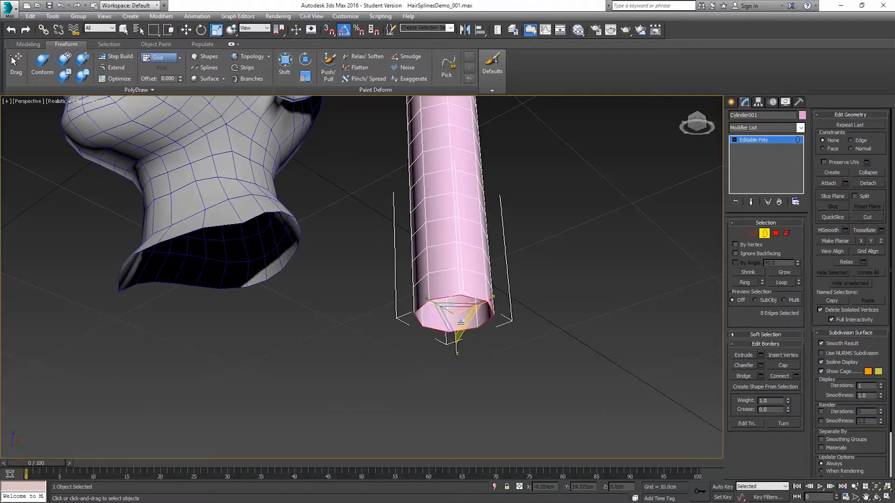
{"action": "left_click", "coordinate": [866, 173]}
Step: Remove every second edge radiating from the strand's collapsed bottom tip, four edges in all
{"action": "middle_click_drag", "start_coordinate": [606, 255], "coordinate": [626, 247], "text": "alt"}
{"action": "left_click", "coordinate": [753, 233]}
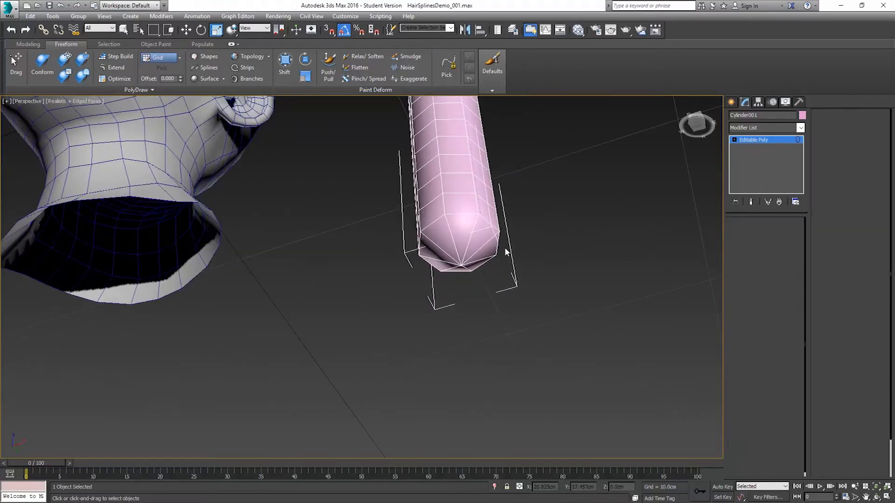
{"action": "left_click", "coordinate": [466, 238]}
{"action": "left_click", "coordinate": [429, 243], "text": "ctrl"}
{"action": "middle_click_drag", "start_coordinate": [448, 267], "coordinate": [487, 271], "text": "alt"}
{"action": "left_click", "coordinate": [445, 282], "text": "ctrl"}
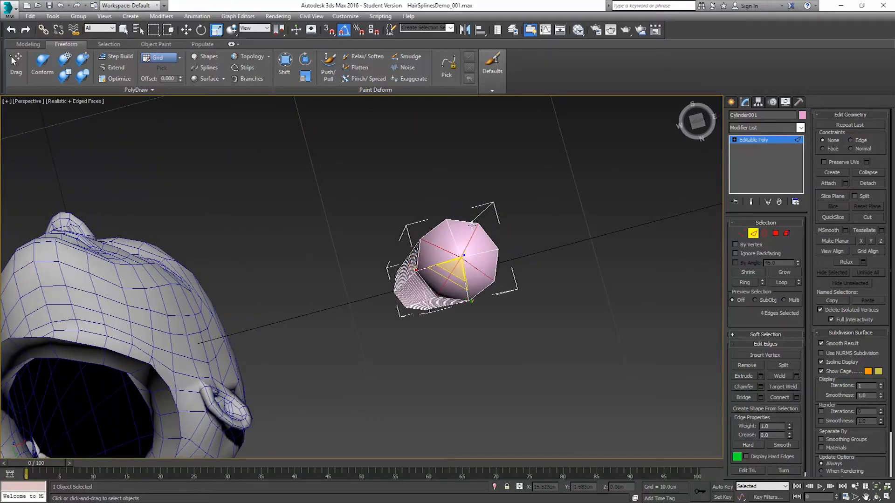
{"action": "left_click", "coordinate": [463, 265], "text": "ctrl"}
{"action": "key", "text": "ctrl+d"}
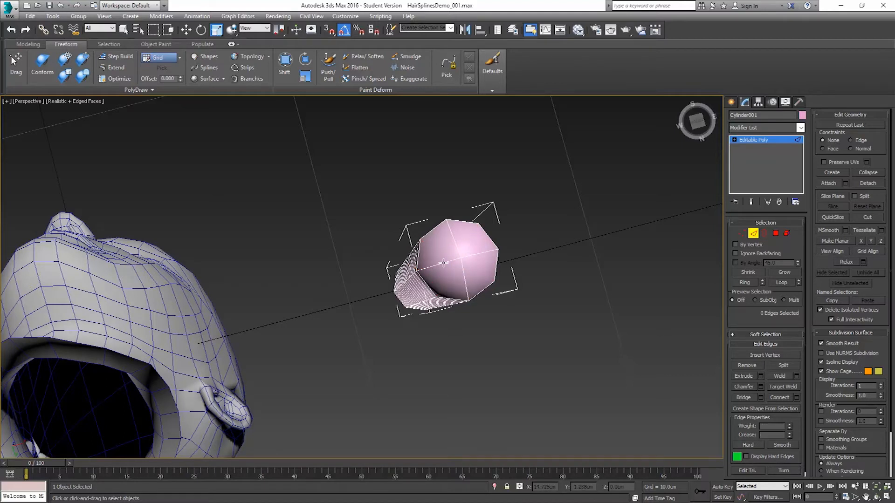
{"action": "middle_click_drag", "start_coordinate": [470, 250], "coordinate": [455, 186], "text": "alt"}
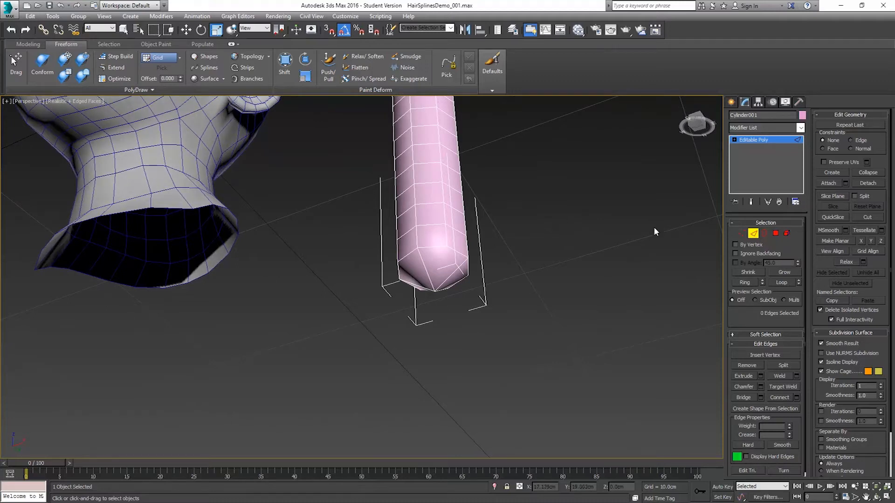
{"action": "middle_click_drag", "start_coordinate": [545, 215], "coordinate": [450, 120], "text": "alt"}
{"action": "scroll", "coordinate": [500, 225], "scroll_direction": "down", "scroll_amount": 4}
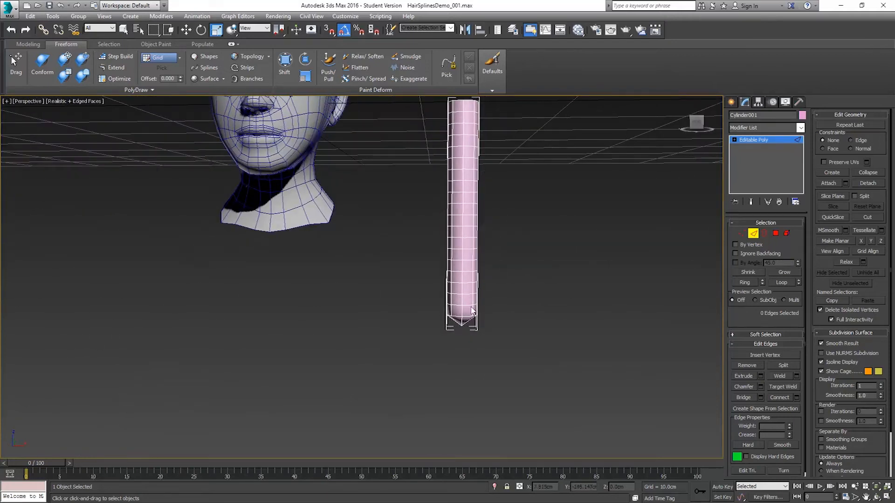
{"action": "left_click", "coordinate": [800, 128]}
{"action": "scroll", "coordinate": [763, 362], "scroll_direction": "down", "scroll_amount": 4}
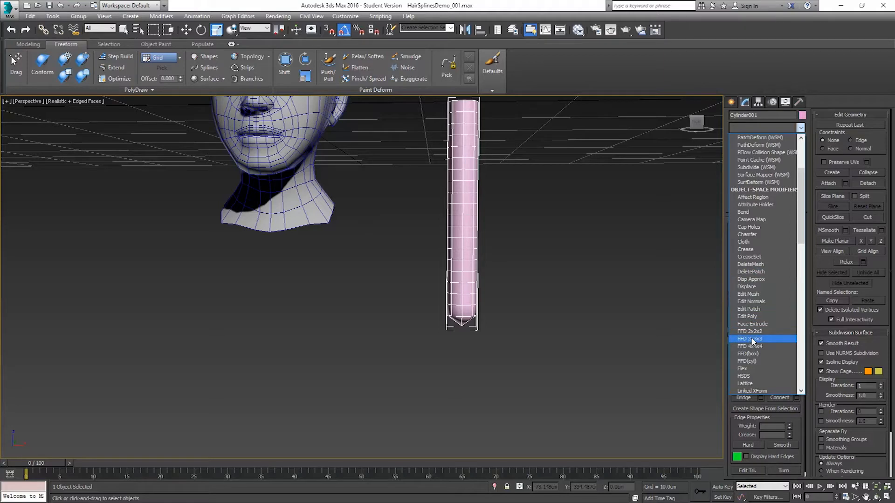
{"action": "left_click", "coordinate": [750, 338]}
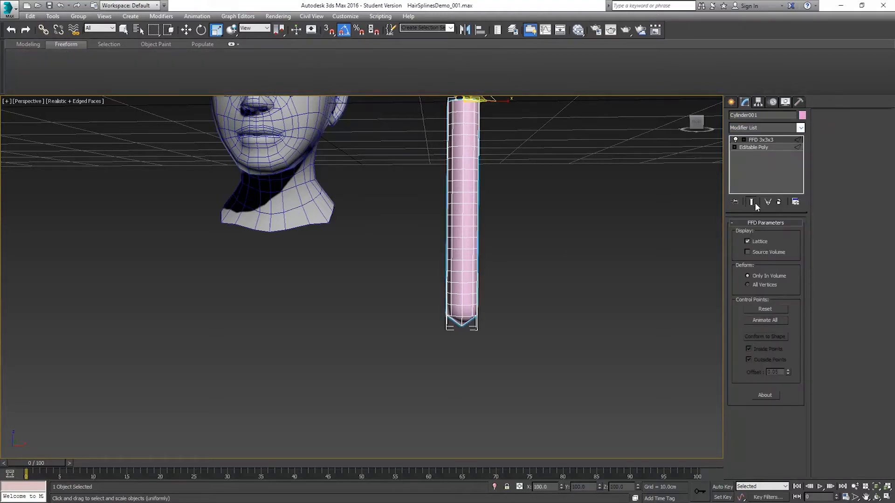
{"action": "left_click", "coordinate": [778, 201]}
{"action": "left_click", "coordinate": [759, 140]}
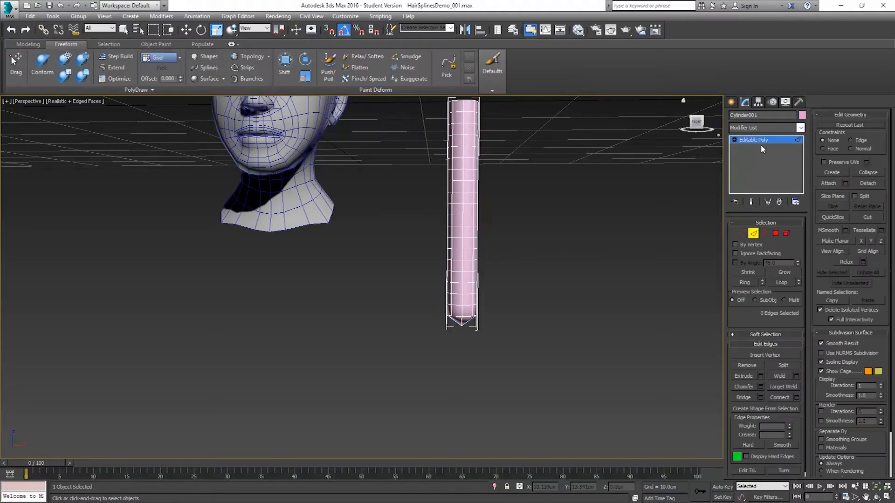
Step: Apply an FFD 4x4x4 modifier to the whole cylinder and activate its Control Points level
{"action": "left_click", "coordinate": [754, 233]}
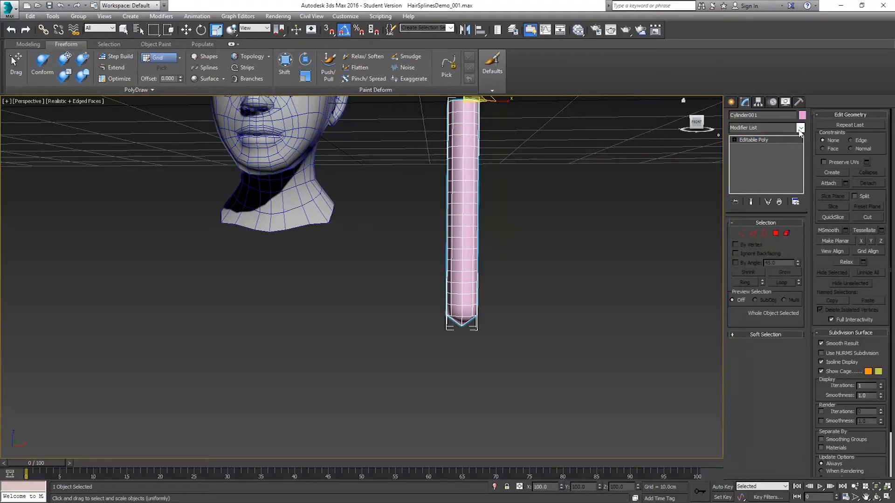
{"action": "left_click", "coordinate": [800, 129]}
{"action": "scroll", "coordinate": [764, 261], "scroll_direction": "down", "scroll_amount": 8}
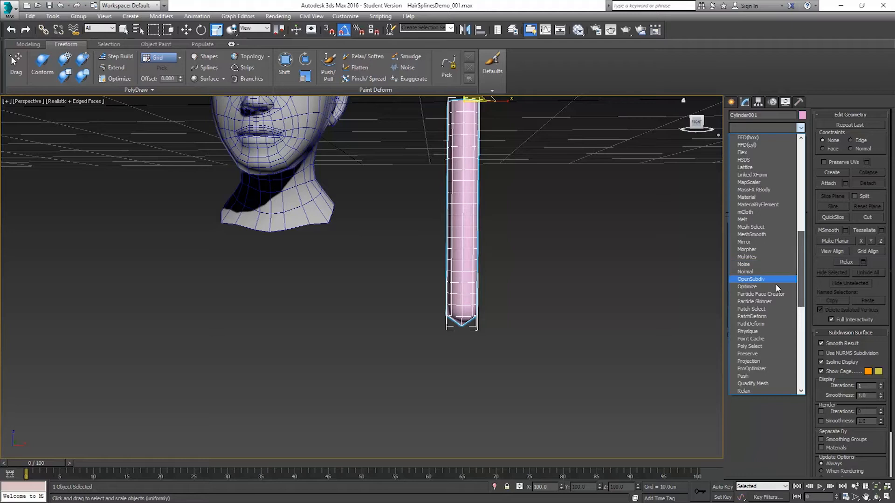
{"action": "scroll", "coordinate": [766, 233], "scroll_direction": "up", "scroll_amount": 2}
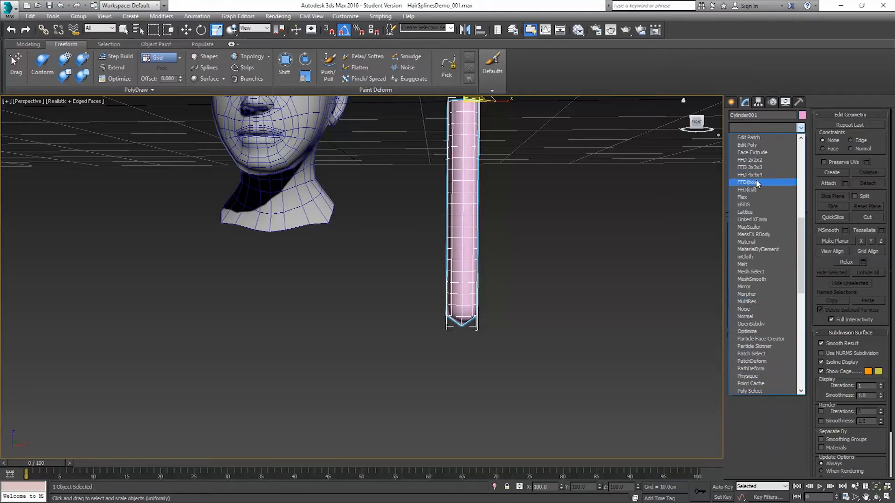
{"action": "left_click", "coordinate": [749, 174]}
{"action": "left_click", "coordinate": [743, 140]}
{"action": "left_click", "coordinate": [768, 147]}
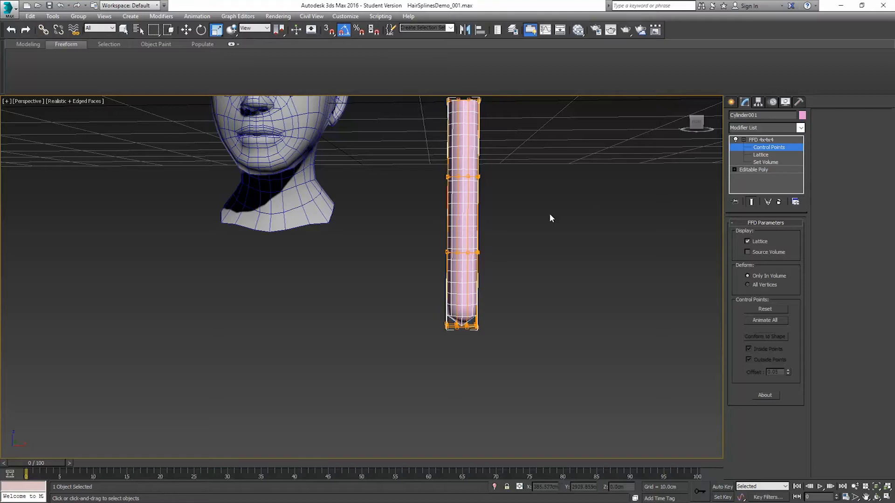
Step: In the Front view, scale down the bottom row of FFD control points to taper the strand's tip
{"action": "key", "text": "f"}
{"action": "middle_click_drag", "start_coordinate": [503, 263], "coordinate": [451, 56]}
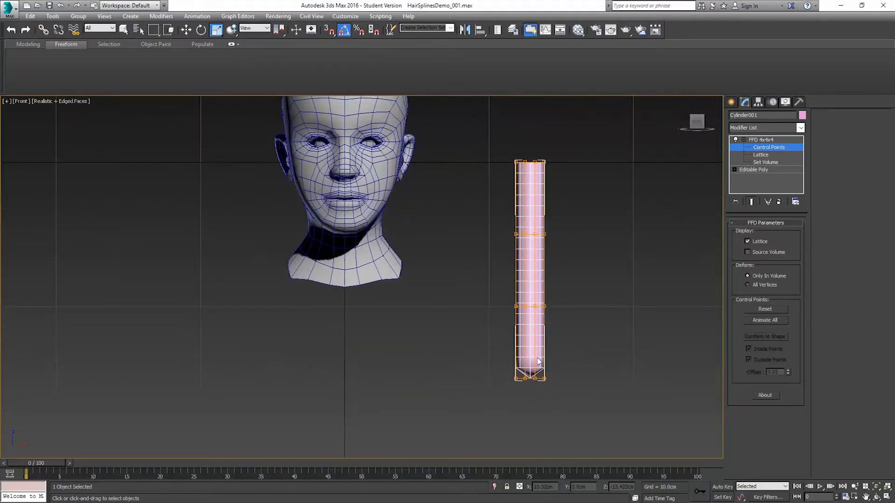
{"action": "left_click_drag", "start_coordinate": [585, 403], "coordinate": [585, 403]}
{"action": "mouse_move", "coordinate": [551, 372]}
{"action": "left_mouse_down"}
{"action": "mouse_move", "coordinate": [569, 377]}
{"action": "mouse_move", "coordinate": [557, 382]}
{"action": "left_mouse_up"}
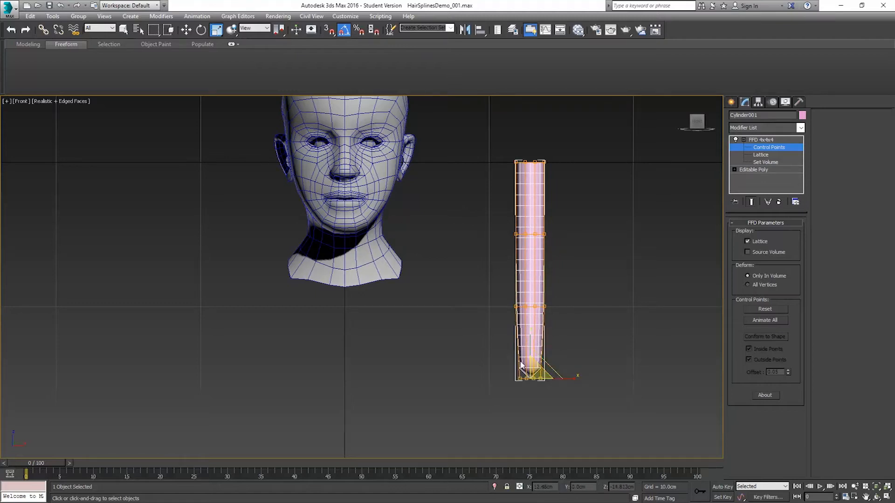
{"action": "left_click_drag", "start_coordinate": [569, 379], "coordinate": [565, 377]}
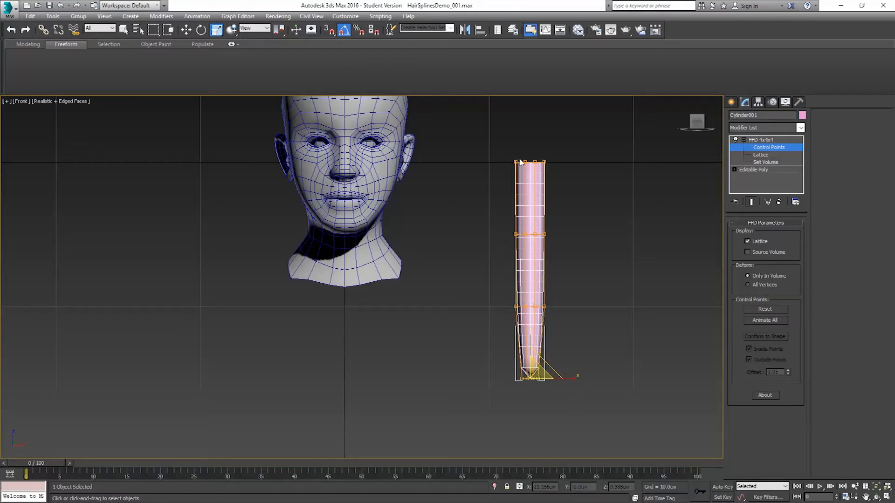
{"action": "left_click_drag", "start_coordinate": [568, 181], "coordinate": [534, 168]}
{"action": "key", "text": "ctrl+z"}
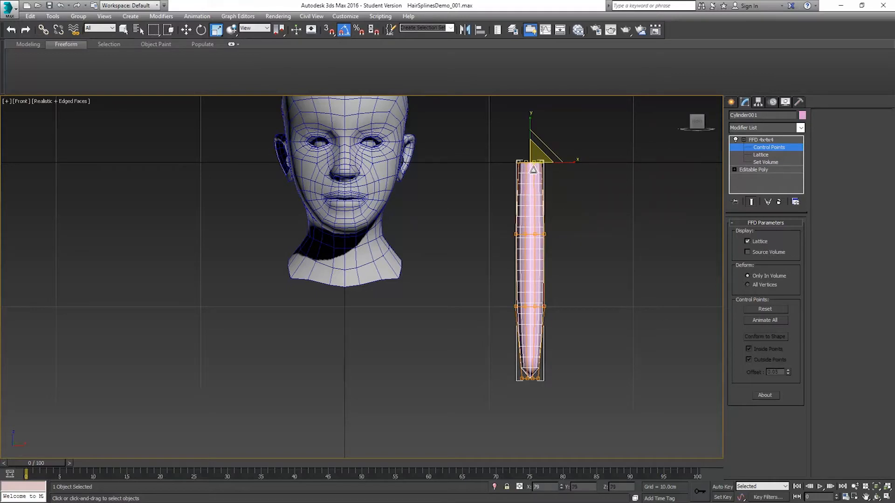
{"action": "key", "text": "ctrl+z"}
{"action": "key", "text": "ctrl+z"}
{"action": "key", "text": "ctrl+z"}
Step: Scale the bottom and top rows of control points inward and widen the upper-middle row slightly
{"action": "left_click_drag", "start_coordinate": [532, 373], "coordinate": [529, 436]}
{"action": "left_click_drag", "start_coordinate": [563, 175], "coordinate": [534, 173]}
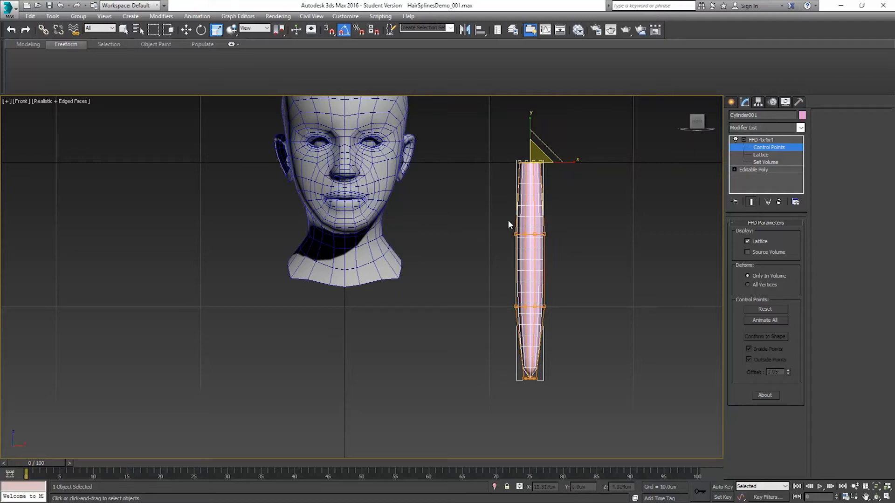
{"action": "left_click_drag", "start_coordinate": [584, 253], "coordinate": [585, 254]}
{"action": "left_click_drag", "start_coordinate": [538, 231], "coordinate": [537, 220]}
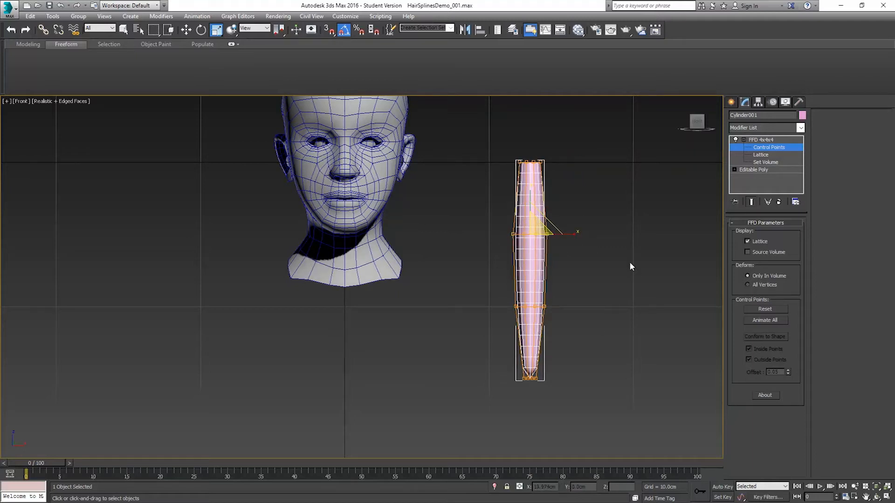
Step: In the Top view, select all FFD control points and scale them to 25% along Y to flatten the strand
{"action": "middle_click_drag", "start_coordinate": [615, 258], "coordinate": [516, 295]}
{"action": "key", "text": "p"}
{"action": "key", "text": "t"}
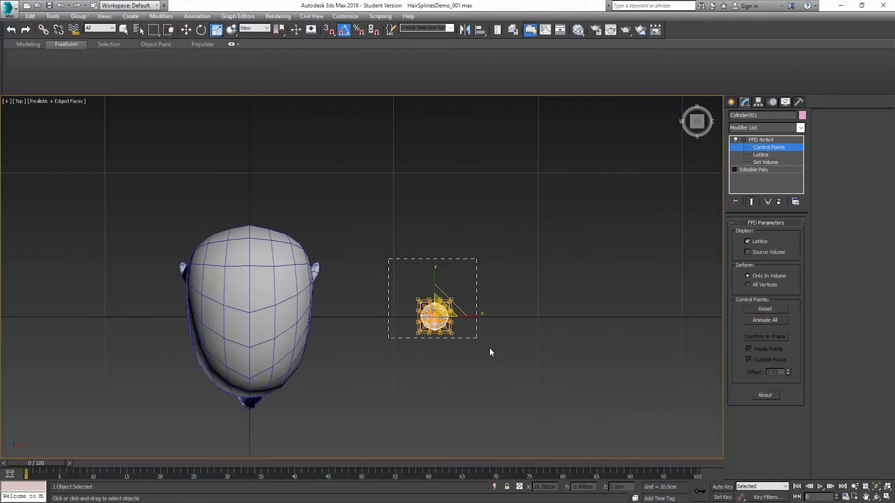
{"action": "left_click_drag", "start_coordinate": [505, 367], "coordinate": [505, 367]}
{"action": "middle_click_drag", "start_coordinate": [491, 337], "coordinate": [514, 300]}
{"action": "scroll", "coordinate": [458, 296], "scroll_direction": "up", "scroll_amount": 3}
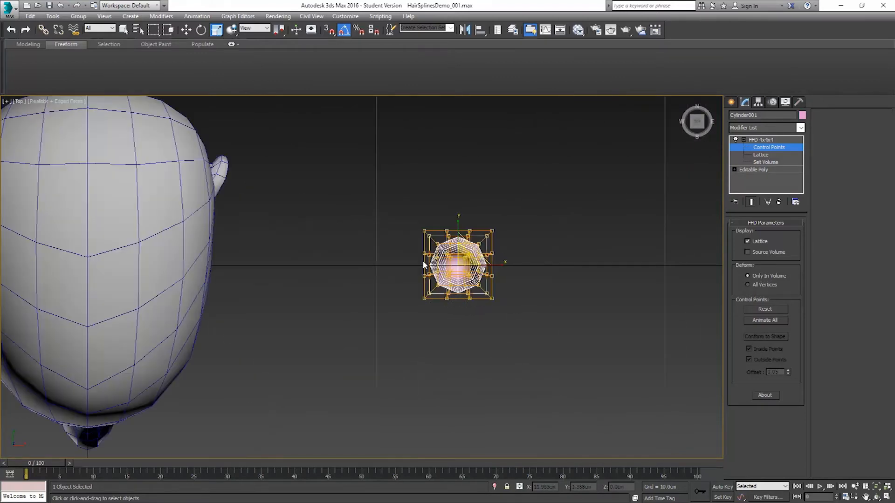
{"action": "left_click_drag", "start_coordinate": [458, 233], "coordinate": [456, 328]}
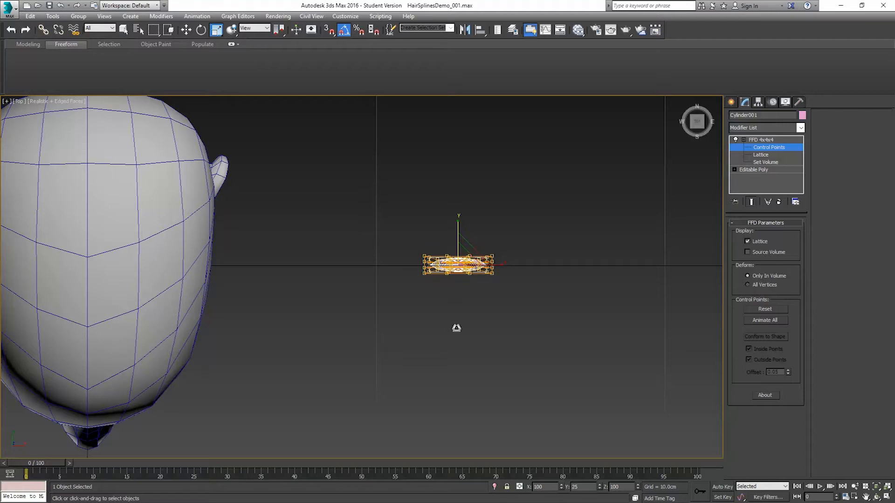
Step: Examine the flattened strand's cross-section up close from above
{"action": "middle_click_drag", "start_coordinate": [508, 281], "coordinate": [449, 224], "text": "alt"}
{"action": "key", "text": "t"}
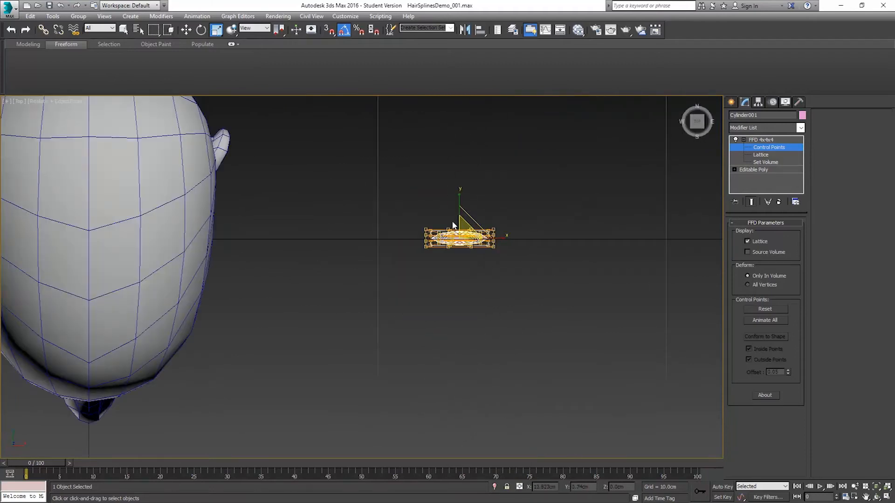
{"action": "scroll", "coordinate": [455, 214], "scroll_direction": "up", "scroll_amount": 4}
{"action": "scroll", "coordinate": [470, 250], "scroll_direction": "up", "scroll_amount": 2}
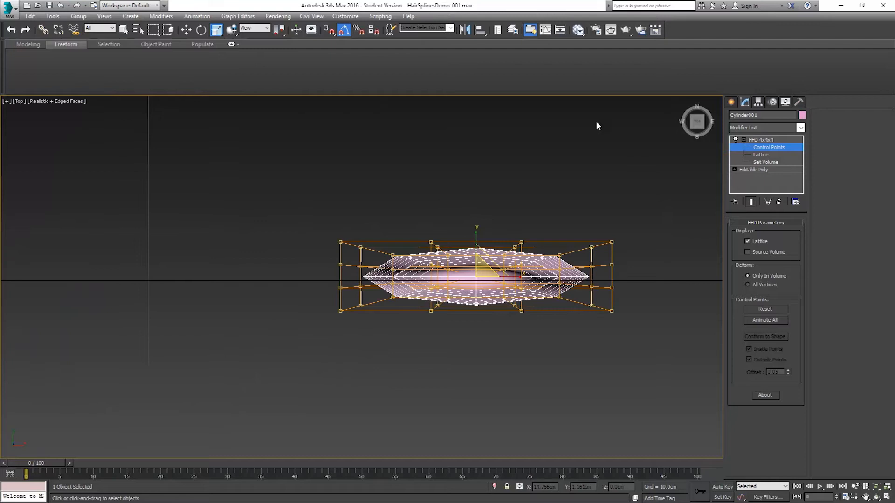
Step: Move the strand's selected FFD control points slightly in the Top view to fine-tune its cross-section
{"action": "left_click_drag", "start_coordinate": [550, 279], "coordinate": [543, 282]}
{"action": "left_click", "coordinate": [185, 29]}
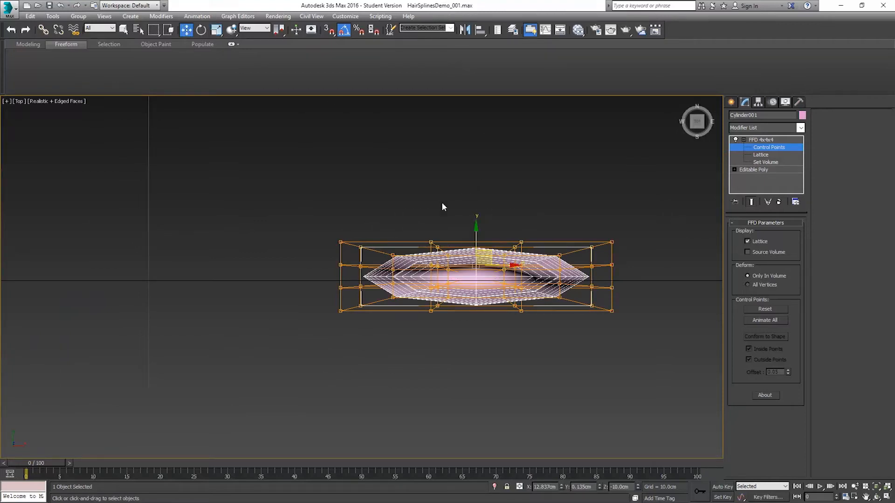
{"action": "mouse_move", "coordinate": [475, 236]}
{"action": "left_mouse_down"}
{"action": "mouse_move", "coordinate": [474, 251]}
{"action": "mouse_move", "coordinate": [473, 243]}
{"action": "left_mouse_up"}
{"action": "left_click_drag", "start_coordinate": [519, 267], "coordinate": [532, 266]}
{"action": "left_click_drag", "start_coordinate": [477, 223], "coordinate": [475, 233]}
{"action": "middle_click_drag", "start_coordinate": [495, 229], "coordinate": [495, 213]}
Step: Inspect the strand in the Perspective view and finish editing the FFD control points, returning to the modifier's top level
{"action": "key", "text": "p"}
{"action": "middle_click_drag", "start_coordinate": [533, 263], "coordinate": [381, 226], "text": "alt"}
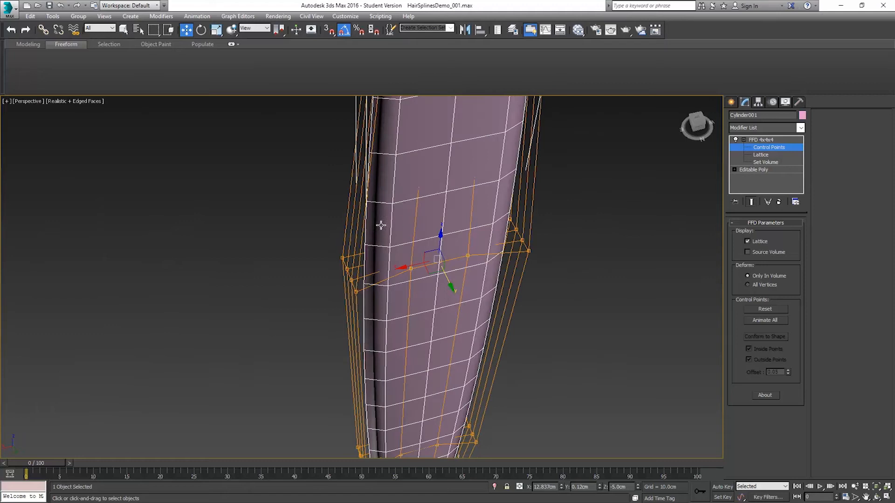
{"action": "middle_click_drag", "start_coordinate": [393, 260], "coordinate": [468, 289], "text": "alt"}
{"action": "middle_click_drag", "start_coordinate": [408, 272], "coordinate": [439, 248], "text": "alt"}
{"action": "right_click", "coordinate": [442, 236]}
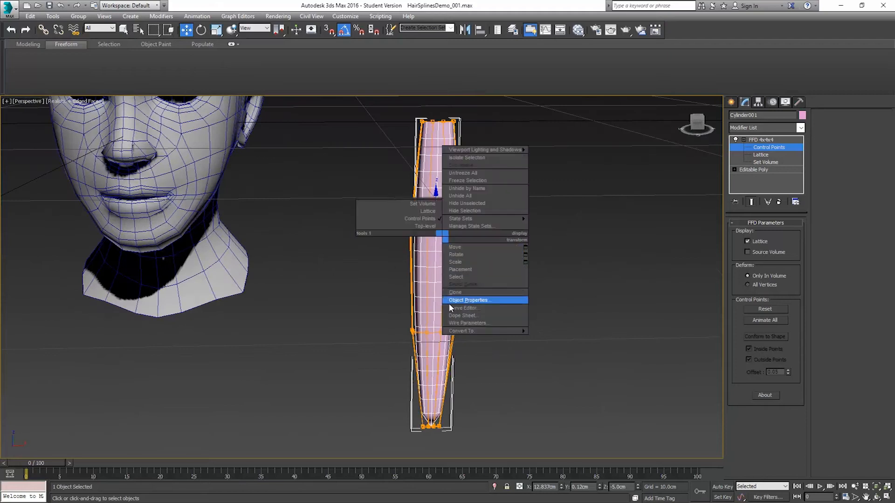
{"action": "left_click", "coordinate": [625, 70]}
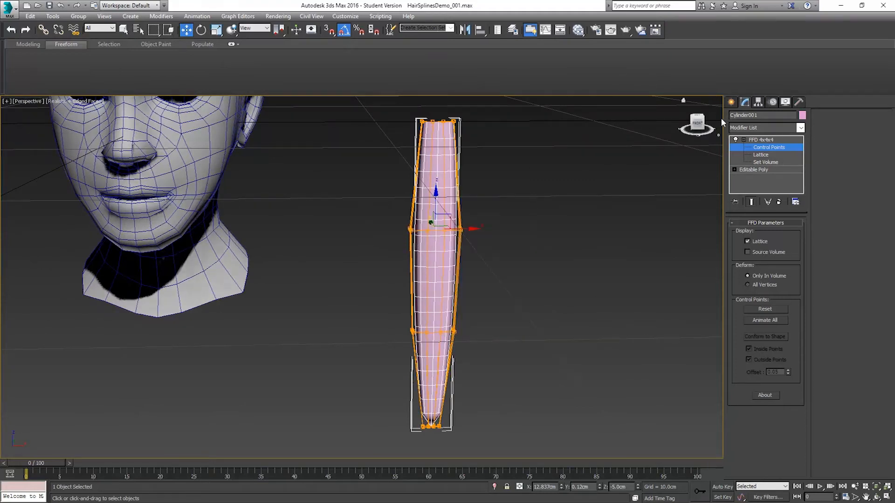
{"action": "left_click", "coordinate": [760, 139]}
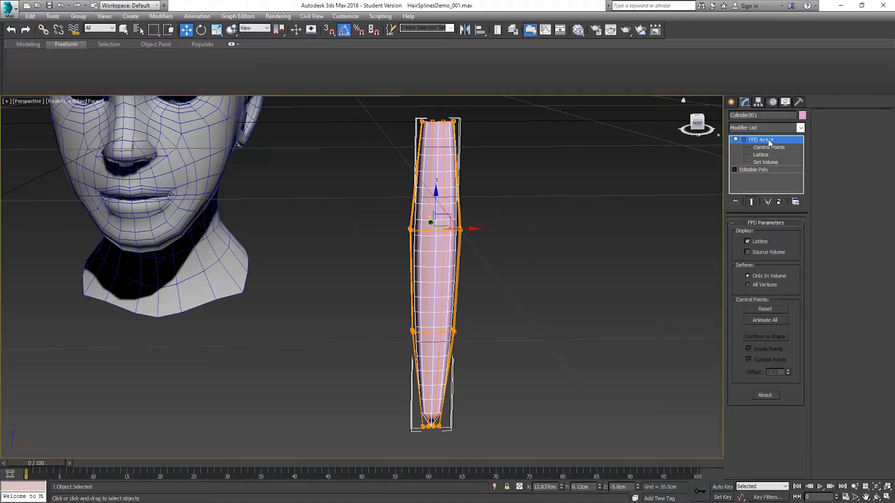
{"action": "left_click", "coordinate": [743, 139]}
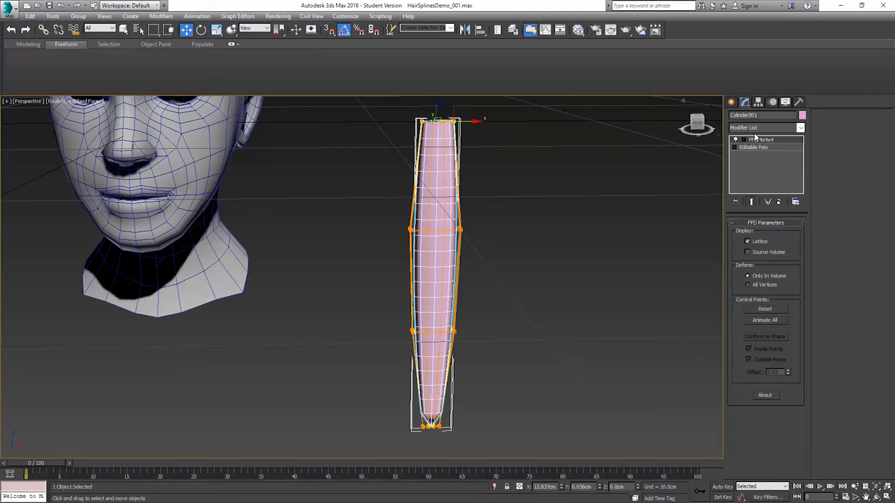
Step: Add a Taper modifier above the FFD 4x4x4 and try out its Amount and Curve on the strand
{"action": "left_click", "coordinate": [800, 128]}
{"action": "left_click_drag", "start_coordinate": [803, 158], "coordinate": [803, 337]}
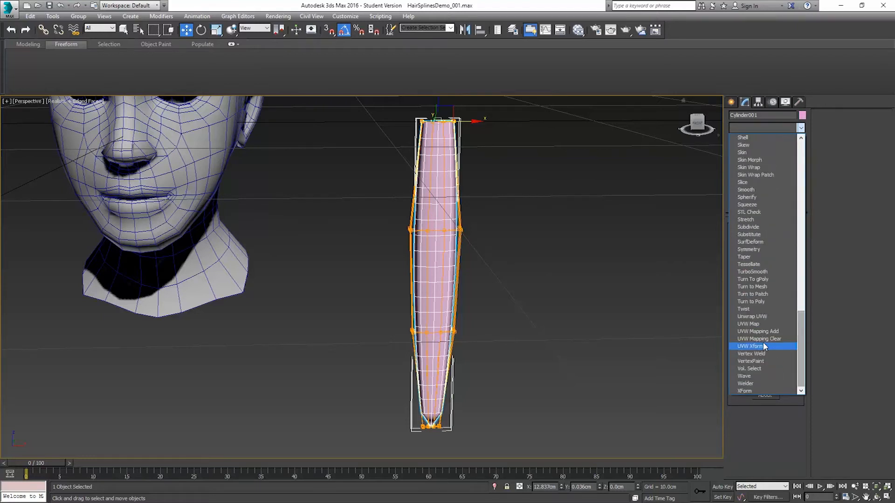
{"action": "left_click", "coordinate": [745, 256]}
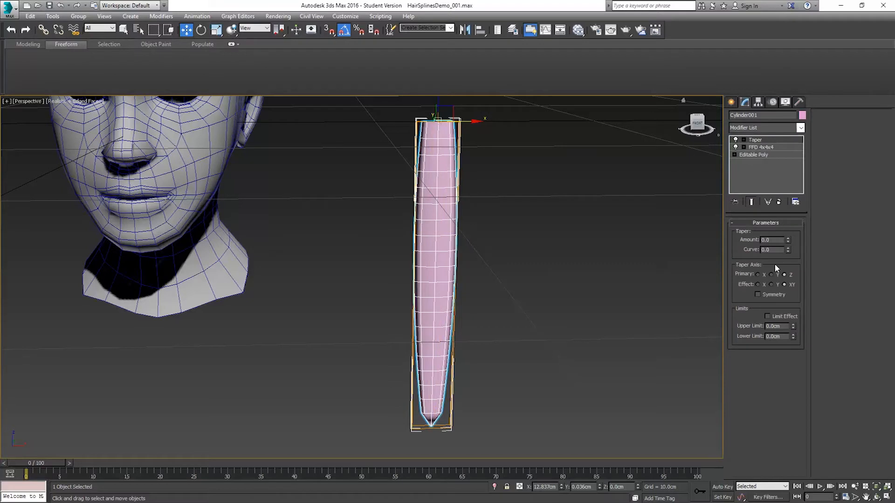
{"action": "left_click_drag", "start_coordinate": [787, 240], "coordinate": [802, 208]}
{"action": "left_click_drag", "start_coordinate": [802, 231], "coordinate": [797, 209]}
{"action": "right_click", "coordinate": [797, 209]}
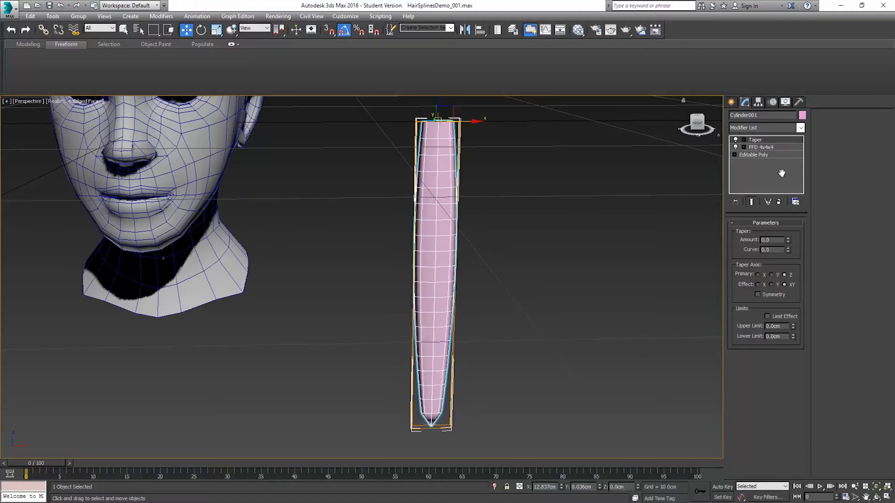
{"action": "mouse_move", "coordinate": [787, 252]}
{"action": "left_mouse_down"}
{"action": "mouse_move", "coordinate": [784, 206]}
{"action": "mouse_move", "coordinate": [784, 242]}
{"action": "left_mouse_up"}
{"action": "right_click", "coordinate": [784, 243]}
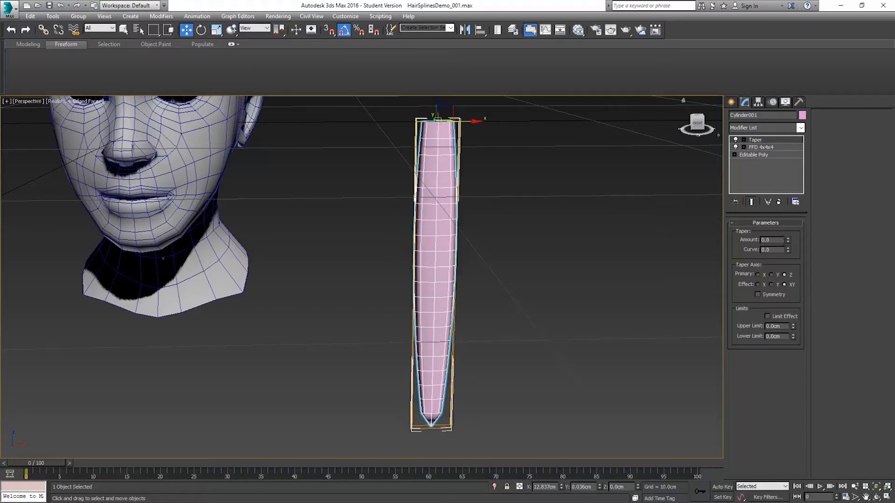
Step: Set the taper Amount to 0.52 and compare different Primary and Effect axes, ending with Z primary and X effect
{"action": "left_click", "coordinate": [771, 275]}
{"action": "left_click_drag", "start_coordinate": [787, 238], "coordinate": [785, 214]}
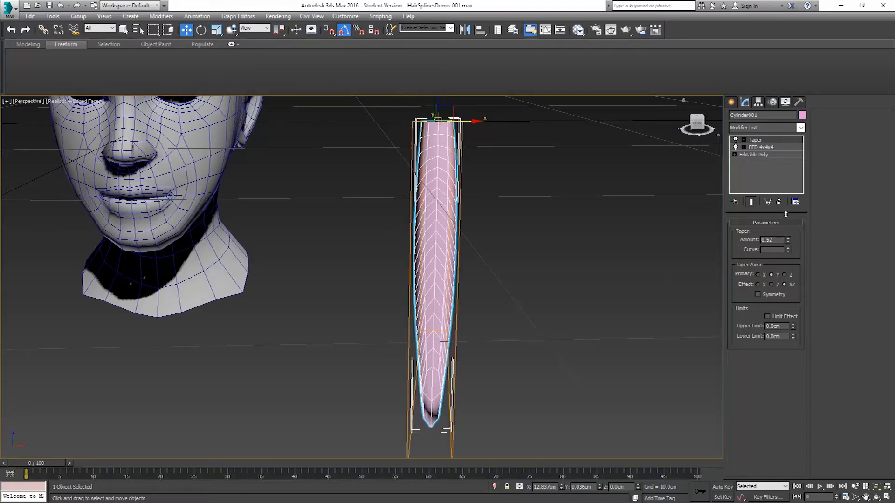
{"action": "left_click", "coordinate": [757, 275]}
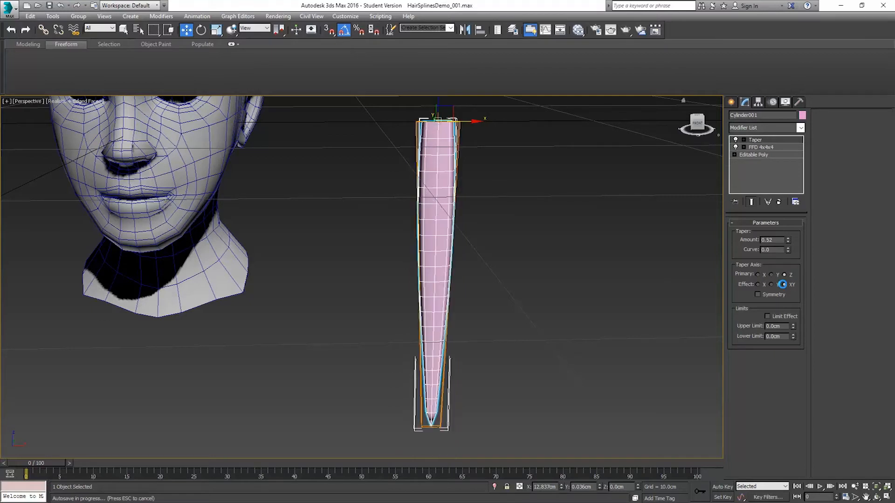
{"action": "left_click", "coordinate": [771, 285]}
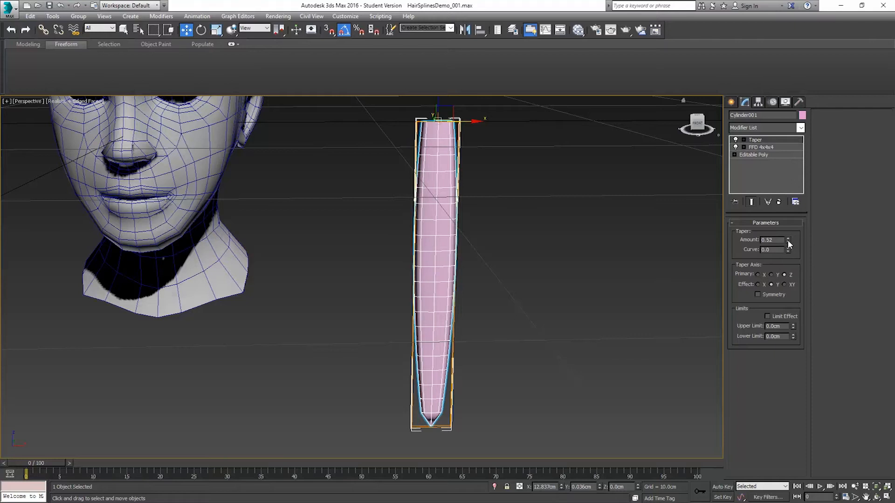
{"action": "left_click", "coordinate": [762, 285]}
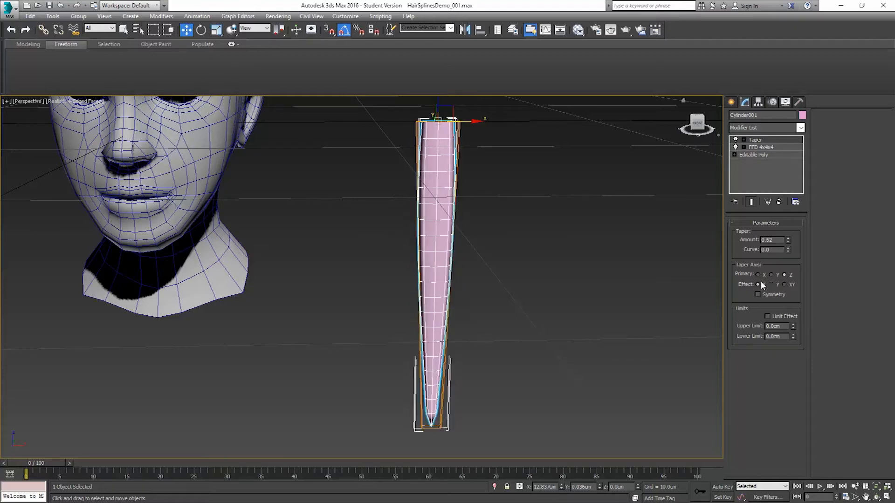
Step: Try a taper Amount of 0.72 on the strand and remove the Taper modifier
{"action": "left_click_drag", "start_coordinate": [787, 242], "coordinate": [788, 274]}
{"action": "right_click", "coordinate": [788, 275]}
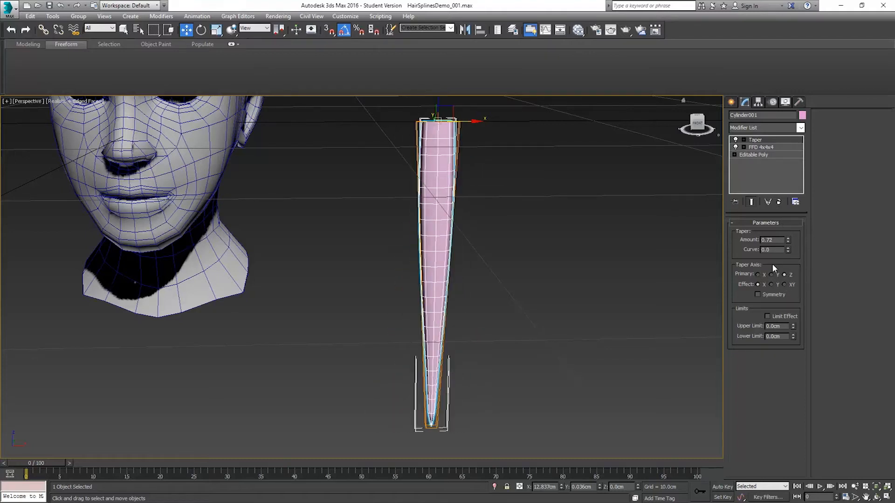
{"action": "left_click", "coordinate": [778, 201]}
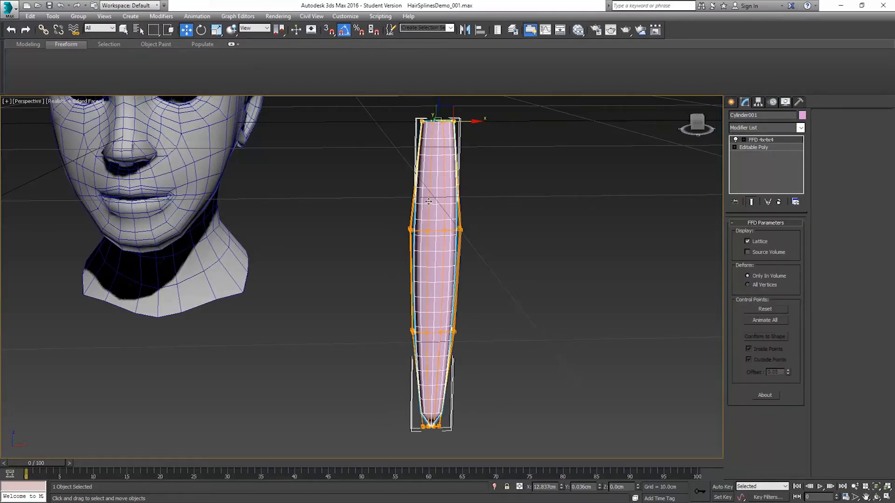
Step: Convert the strand to an Editable Poly and rename it Hair_Strand_01
{"action": "right_click", "coordinate": [439, 202]}
{"action": "mouse_move", "coordinate": [459, 298]}
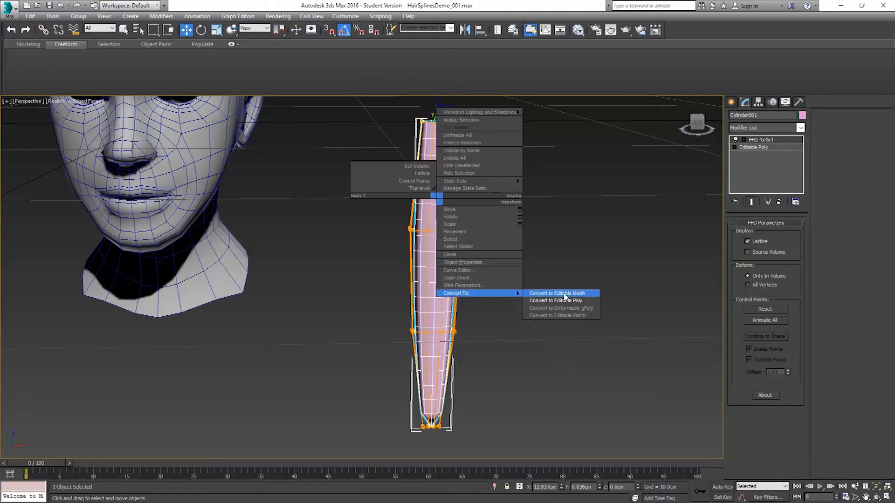
{"action": "left_click", "coordinate": [566, 301]}
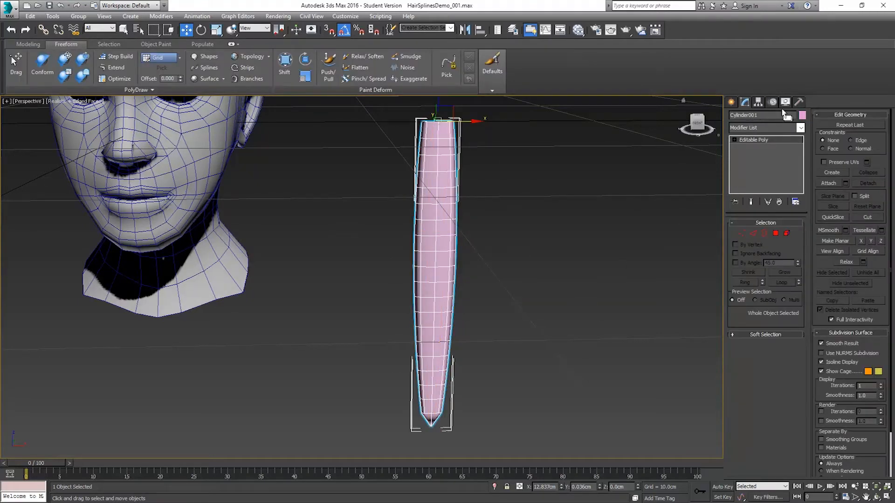
{"action": "left_click", "coordinate": [801, 128]}
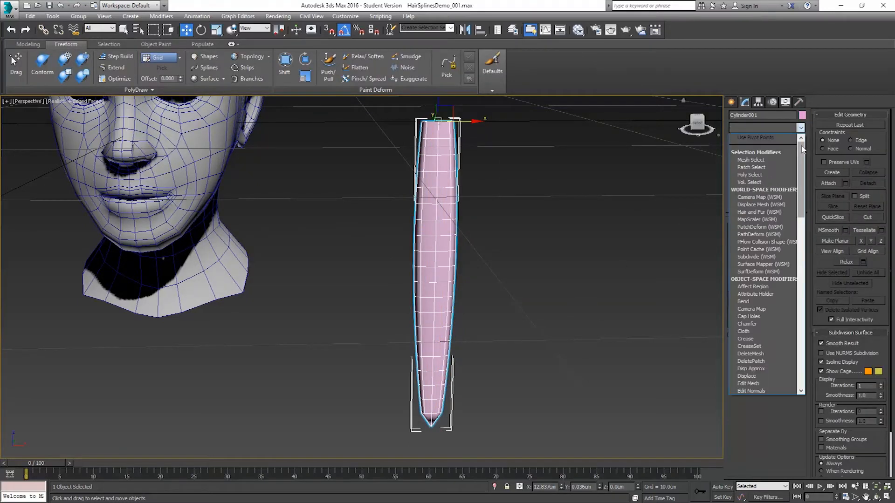
{"action": "left_click", "coordinate": [762, 116]}
{"action": "double_click", "coordinate": [763, 117]}
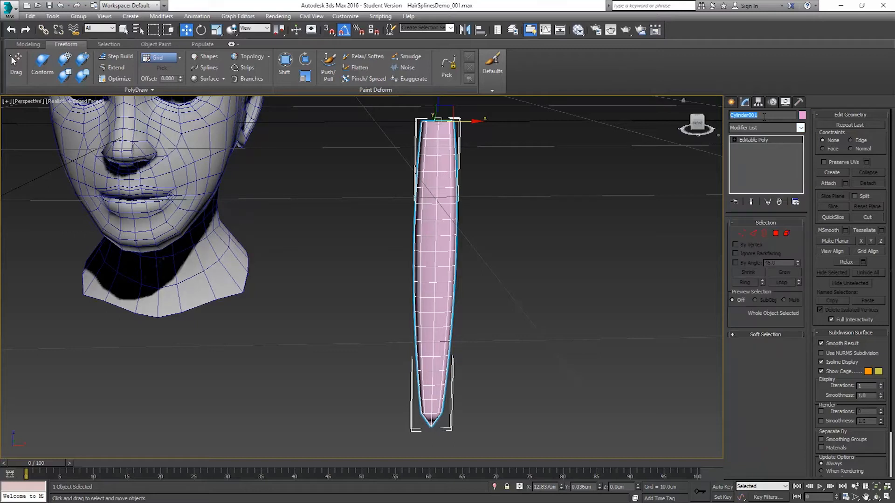
{"action": "type", "text": "Hair_Strand_"}
Step: Add an Unwrap UVW modifier to Hair_Strand_01 and select a polygon near the strand's upper end
{"action": "left_click", "coordinate": [799, 128]}
{"action": "left_click_drag", "start_coordinate": [801, 161], "coordinate": [801, 338]}
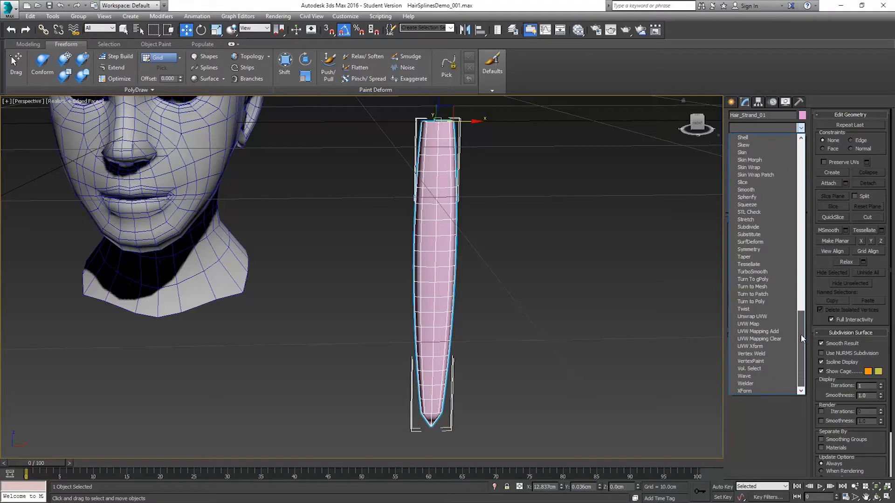
{"action": "left_click", "coordinate": [763, 317]}
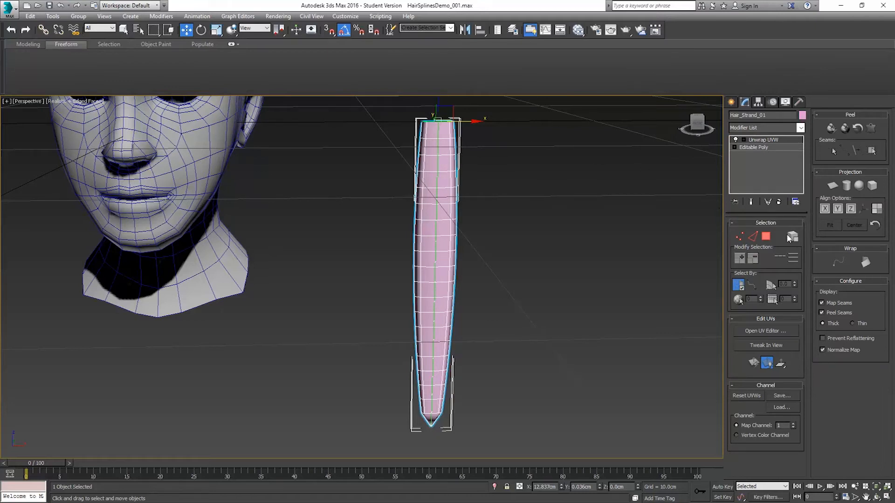
{"action": "left_click", "coordinate": [766, 237]}
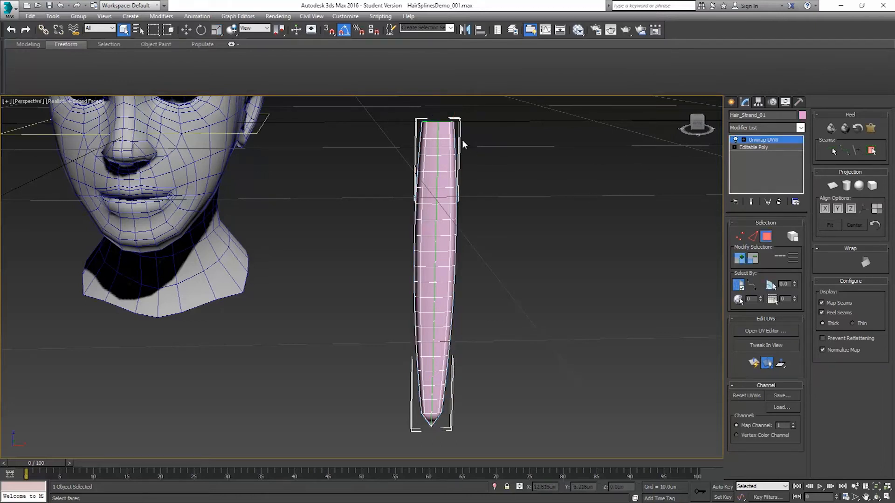
{"action": "left_click", "coordinate": [422, 132]}
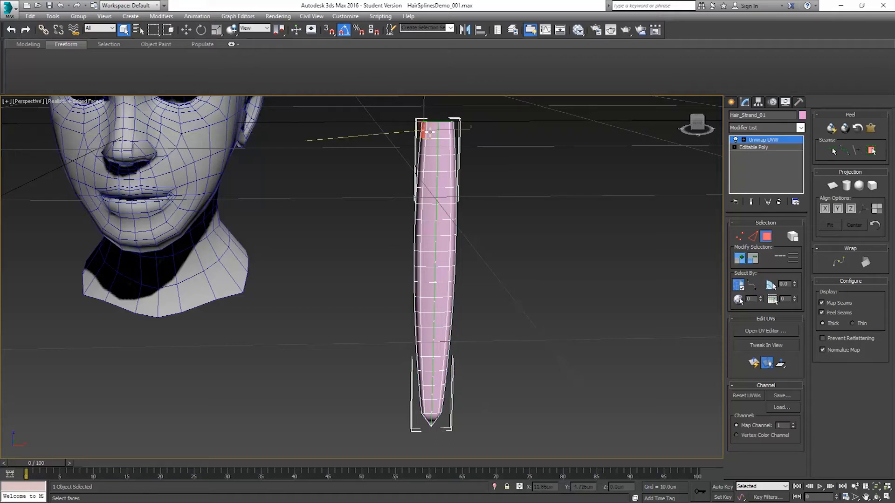
Step: Open the UV editor, place it beside the strand and bring the full UV shell into view
{"action": "left_click", "coordinate": [765, 331]}
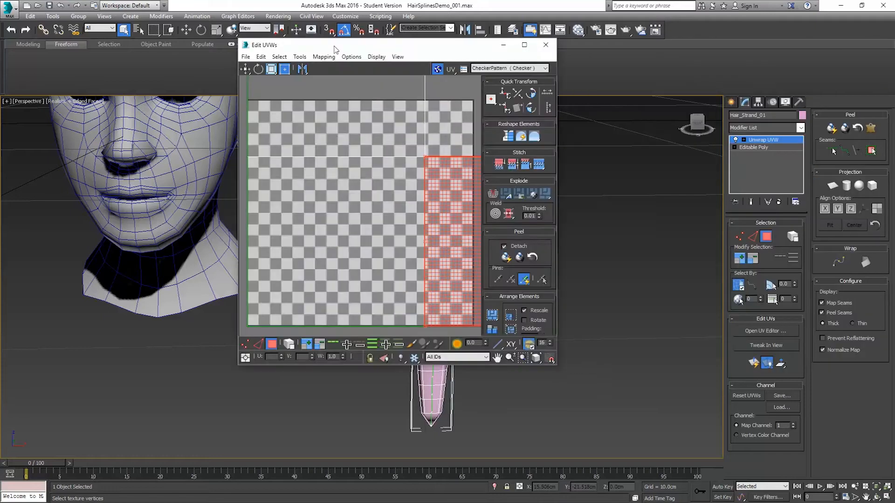
{"action": "left_click_drag", "start_coordinate": [384, 50], "coordinate": [188, 105]}
{"action": "scroll", "coordinate": [184, 188], "scroll_direction": "down", "scroll_amount": 12}
{"action": "middle_click_drag", "start_coordinate": [215, 170], "coordinate": [204, 252]}
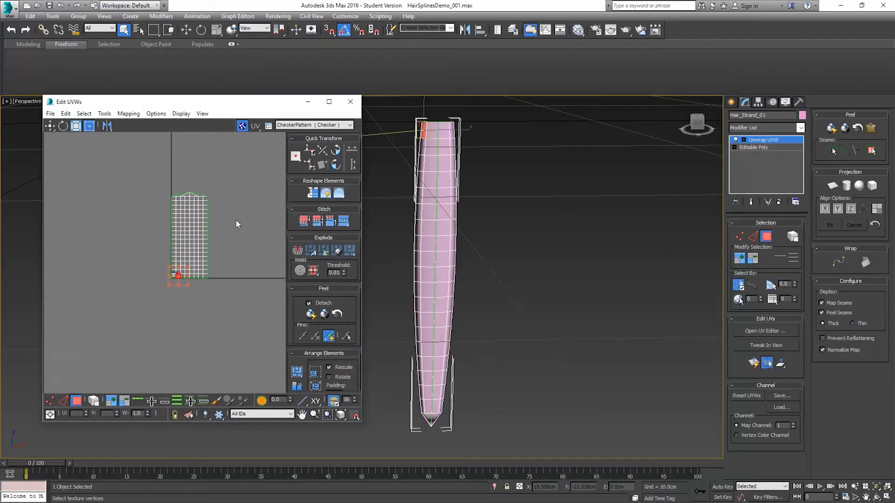
Step: Select the whole UV shell as an element and rotate it so the strand's tip points downward
{"action": "left_click", "coordinate": [93, 400]}
{"action": "left_click_drag", "start_coordinate": [251, 332], "coordinate": [259, 333]}
{"action": "left_click", "coordinate": [63, 126]}
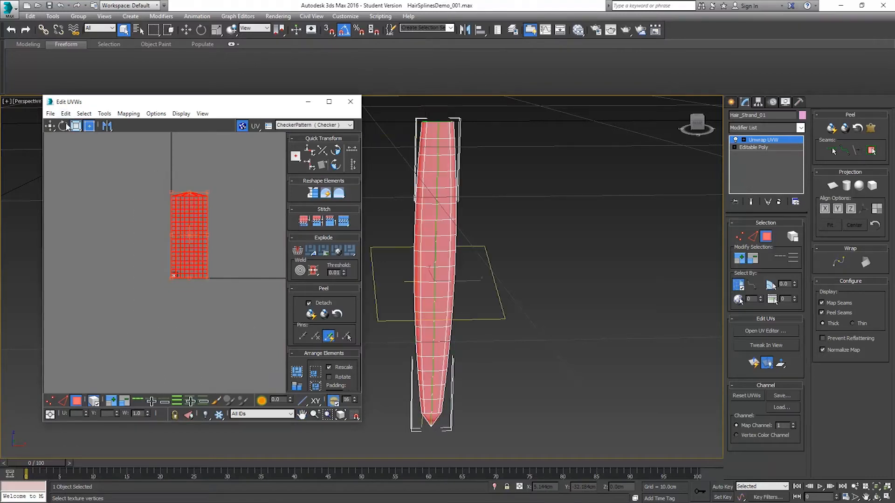
{"action": "left_click_drag", "start_coordinate": [183, 211], "coordinate": [199, 238]}
{"action": "left_click_drag", "start_coordinate": [205, 305], "coordinate": [208, 298]}
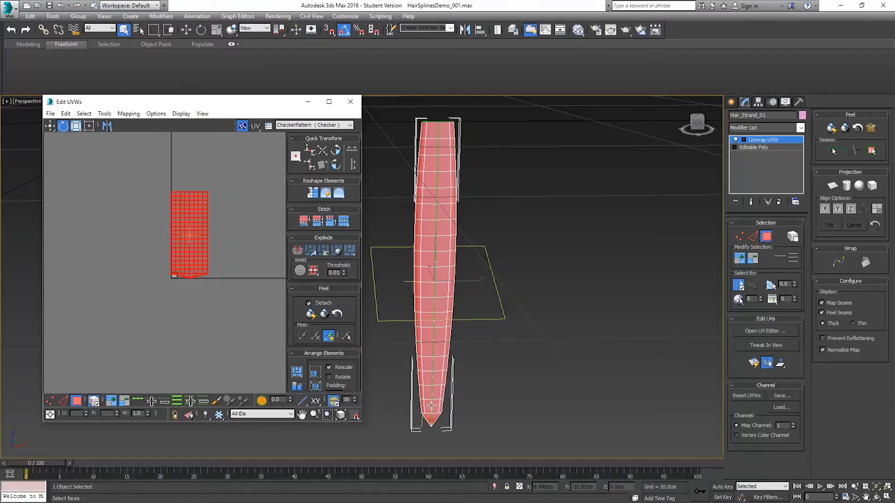
Step: Select the polygons at the strand's tip to check where they lie in the UV layout
{"action": "left_click", "coordinate": [429, 420]}
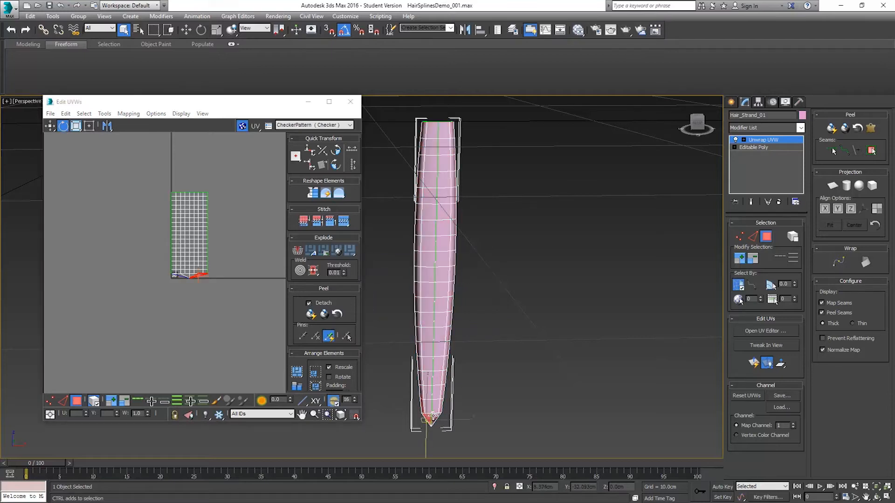
{"action": "left_click", "coordinate": [433, 418]}
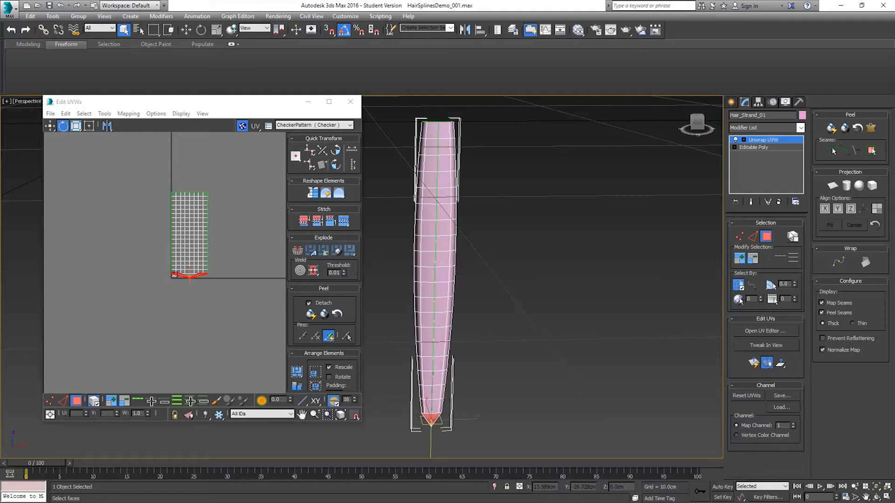
{"action": "left_click_drag", "start_coordinate": [454, 157], "coordinate": [401, 110]}
{"action": "left_click_drag", "start_coordinate": [530, 410], "coordinate": [533, 455]}
{"action": "right_click", "coordinate": [533, 455]}
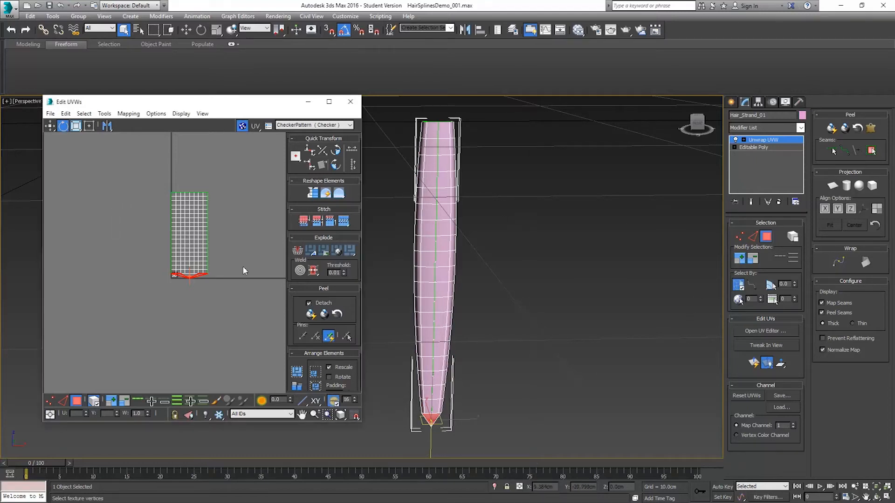
Step: Select all the strand's polygons and apply a planar projection aligned to the Y axis
{"action": "key", "text": "ctrl+a"}
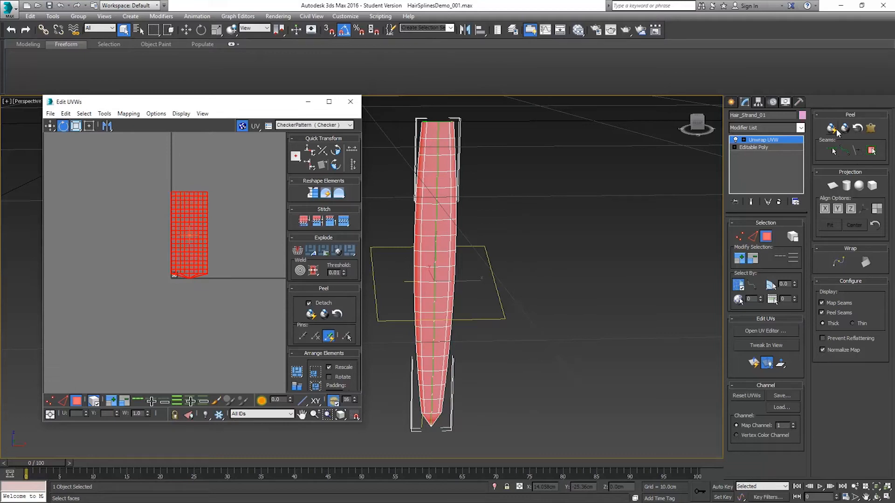
{"action": "left_click", "coordinate": [842, 185]}
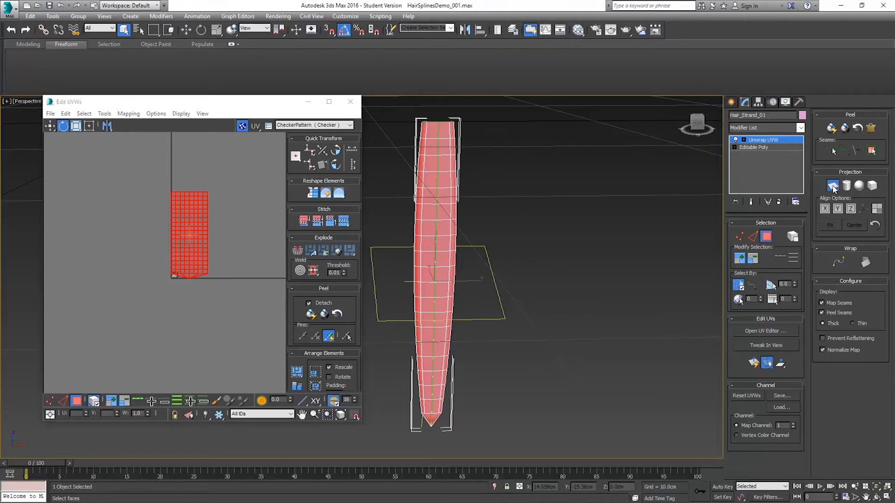
{"action": "middle_click_drag", "start_coordinate": [495, 251], "coordinate": [517, 244]}
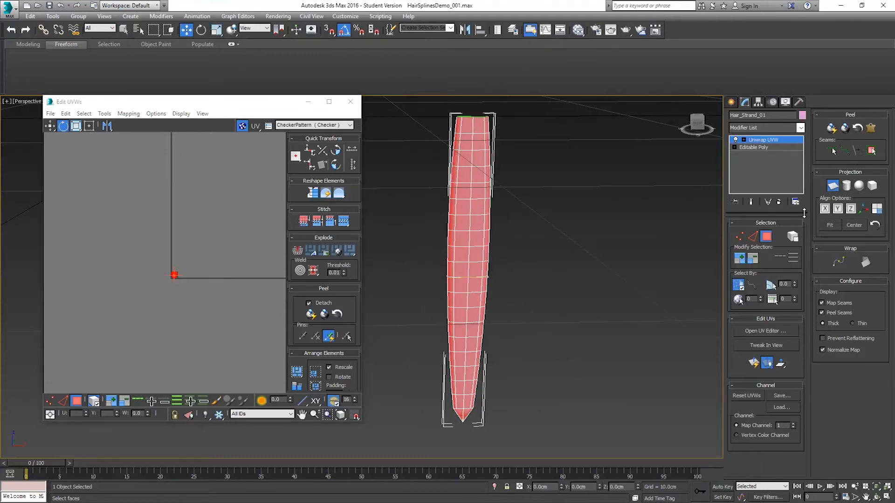
{"action": "left_click", "coordinate": [824, 213]}
{"action": "left_click", "coordinate": [840, 211]}
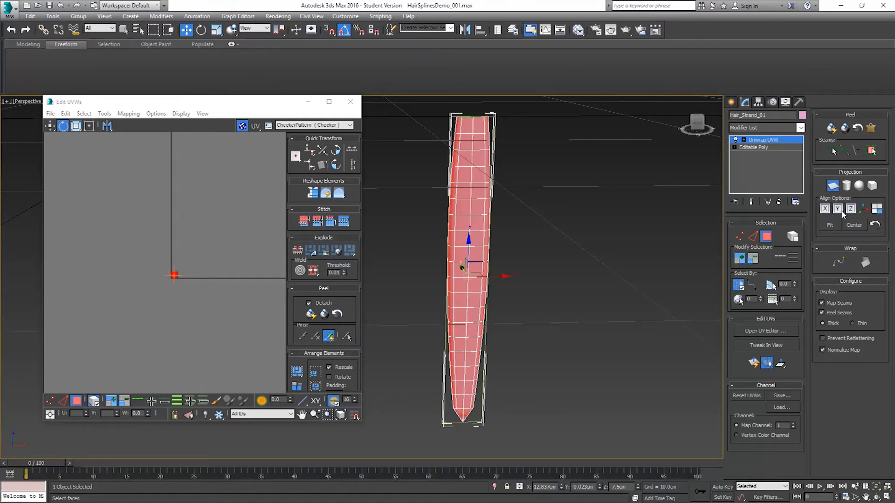
{"action": "middle_click_drag", "start_coordinate": [537, 300], "coordinate": [401, 311], "text": "alt"}
{"action": "scroll", "coordinate": [175, 282], "scroll_direction": "up", "scroll_amount": 4}
{"action": "scroll", "coordinate": [176, 282], "scroll_direction": "up", "scroll_amount": 6}
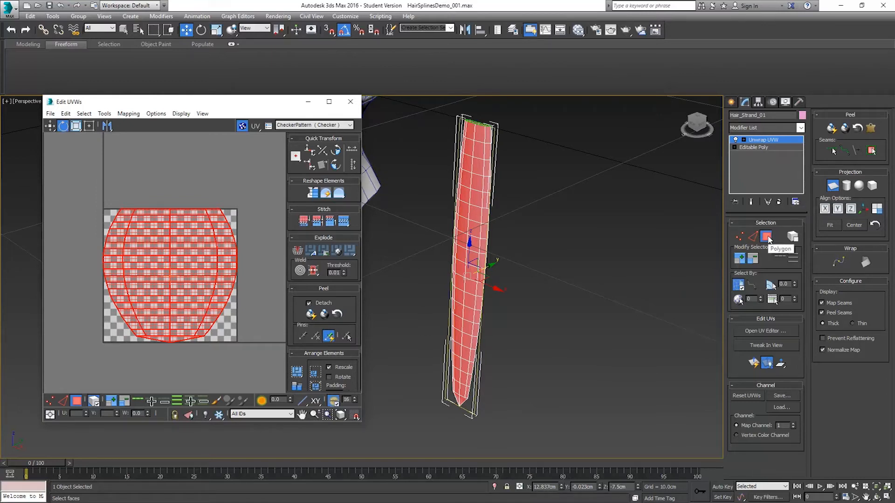
Step: Select the edge loops running down both sides of the hair strand, replacing the polygon selection
{"action": "left_click", "coordinate": [752, 236]}
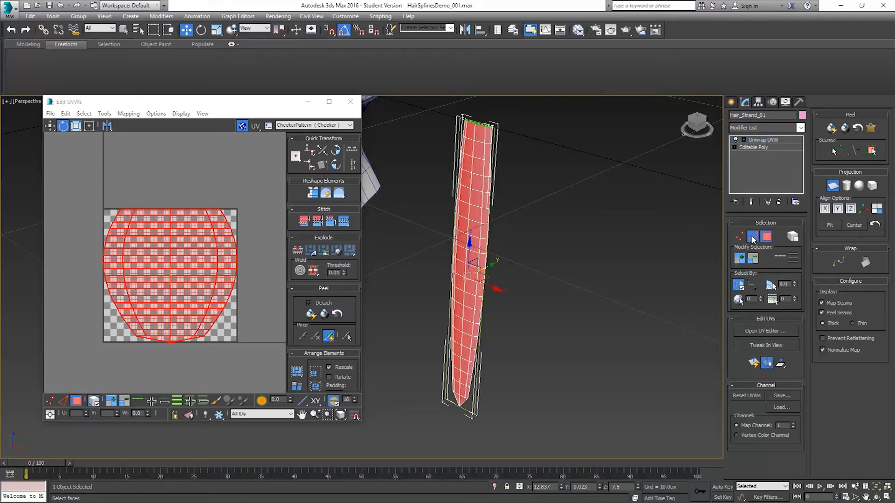
{"action": "left_click", "coordinate": [525, 191]}
{"action": "scroll", "coordinate": [497, 151], "scroll_direction": "up", "scroll_amount": 8}
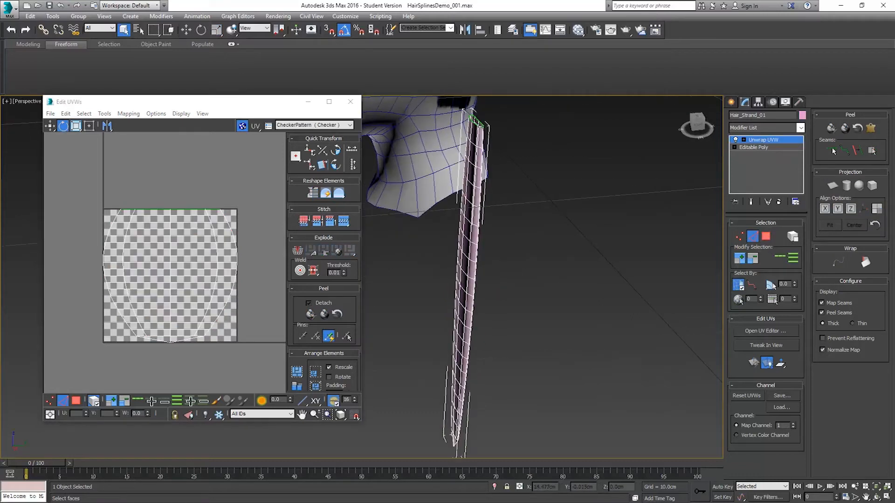
{"action": "left_click", "coordinate": [466, 130]}
{"action": "scroll", "coordinate": [461, 176], "scroll_direction": "up", "scroll_amount": 5}
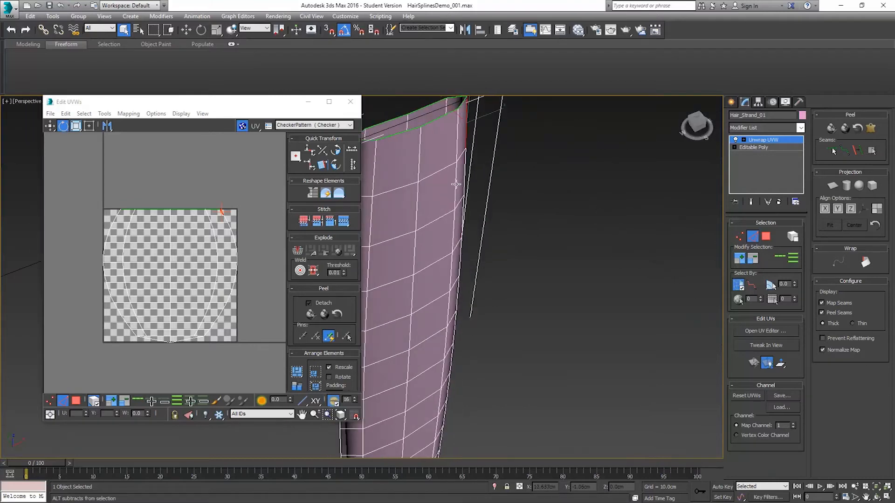
{"action": "middle_click_drag", "start_coordinate": [455, 184], "coordinate": [494, 191], "text": "alt"}
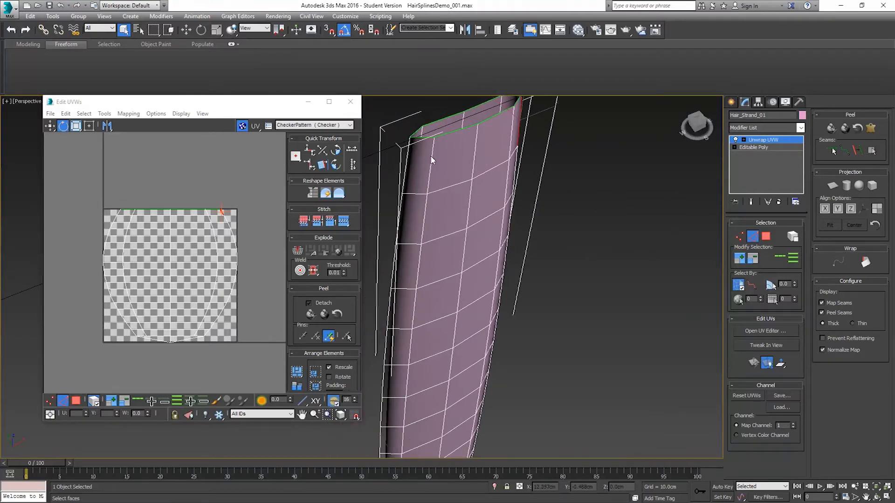
{"action": "left_click", "coordinate": [788, 259]}
Step: Convert the selected side edge loops to seams around the strand's tip and sides
{"action": "middle_click_drag", "start_coordinate": [619, 308], "coordinate": [645, 161]}
{"action": "middle_click_drag", "start_coordinate": [568, 335], "coordinate": [561, 180]}
{"action": "mouse_move", "coordinate": [512, 326]}
{"action": "middle_mouse_down", "text": "alt"}
{"action": "mouse_move", "coordinate": [503, 309]}
{"action": "mouse_move", "coordinate": [494, 352]}
{"action": "mouse_move", "coordinate": [498, 282]}
{"action": "middle_mouse_up", "text": "alt"}
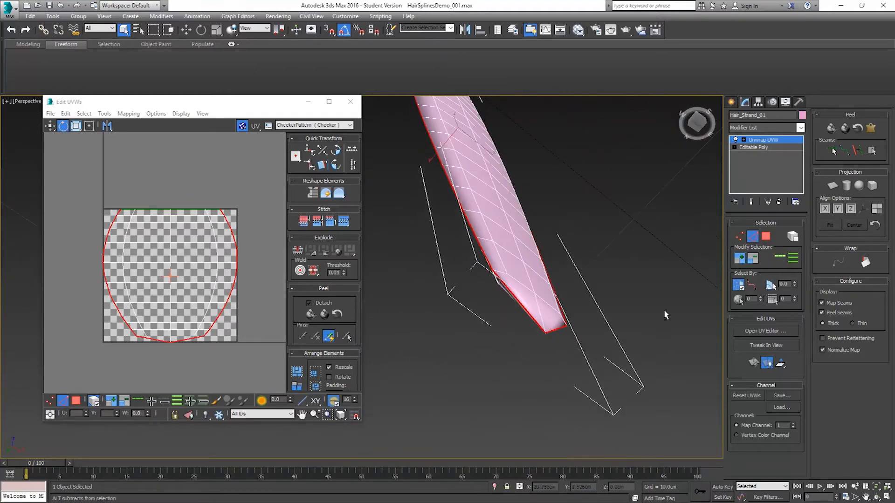
{"action": "left_click", "coordinate": [856, 154]}
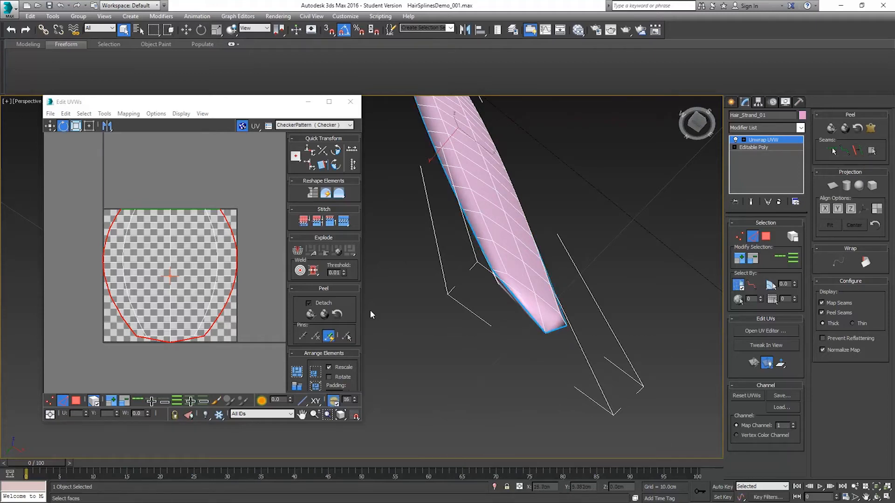
Step: Select one polygon on the strand's broad face and expand the selection to the seams
{"action": "left_click", "coordinate": [764, 237]}
{"action": "left_click", "coordinate": [484, 192]}
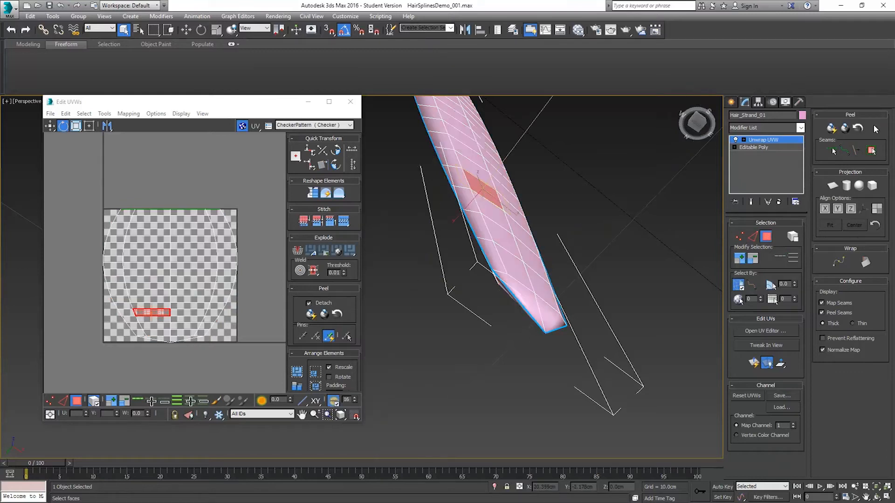
{"action": "left_click", "coordinate": [871, 151]}
{"action": "middle_click_drag", "start_coordinate": [475, 251], "coordinate": [449, 302], "text": "alt"}
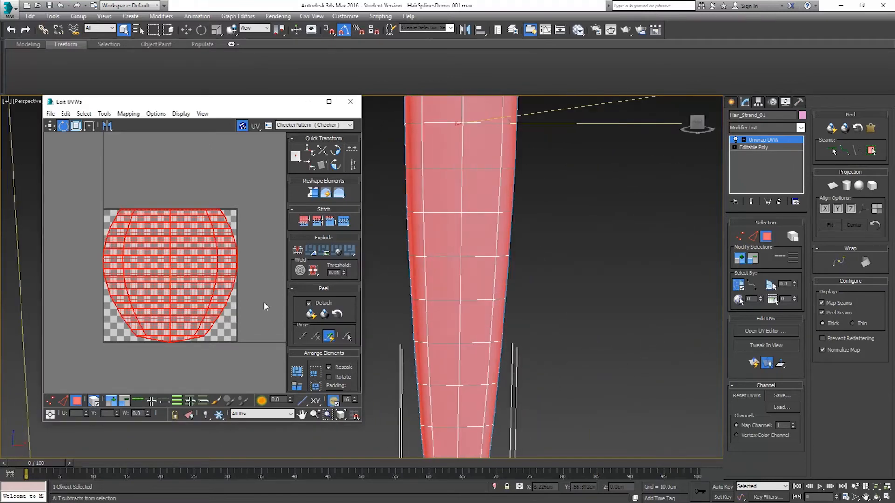
Step: Break the selected half's UVs off and move that shell sideways out of the texture square
{"action": "right_click", "coordinate": [185, 259]}
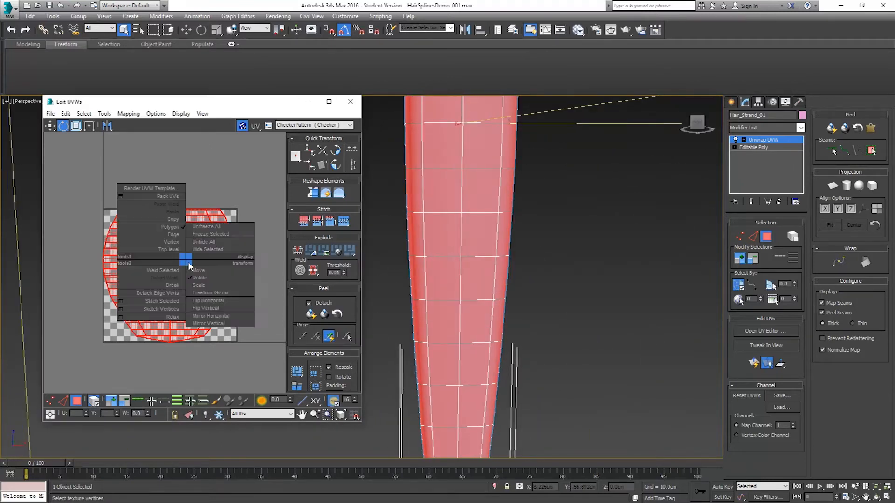
{"action": "left_click", "coordinate": [171, 286]}
{"action": "left_click", "coordinate": [50, 126]}
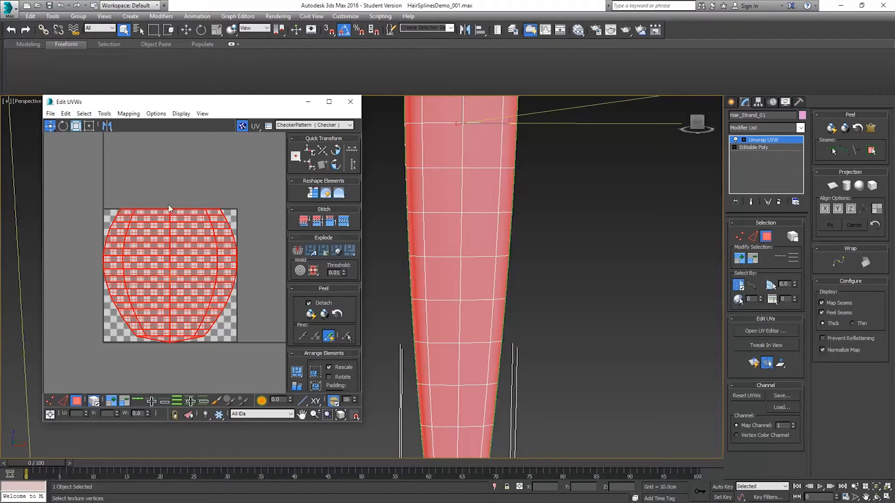
{"action": "scroll", "coordinate": [169, 264], "scroll_direction": "down", "scroll_amount": 3}
{"action": "left_click_drag", "start_coordinate": [141, 261], "coordinate": [216, 264]}
Step: Select the UV shell remaining in the texture square and flip it horizontally
{"action": "left_click_drag", "start_coordinate": [103, 227], "coordinate": [187, 312]}
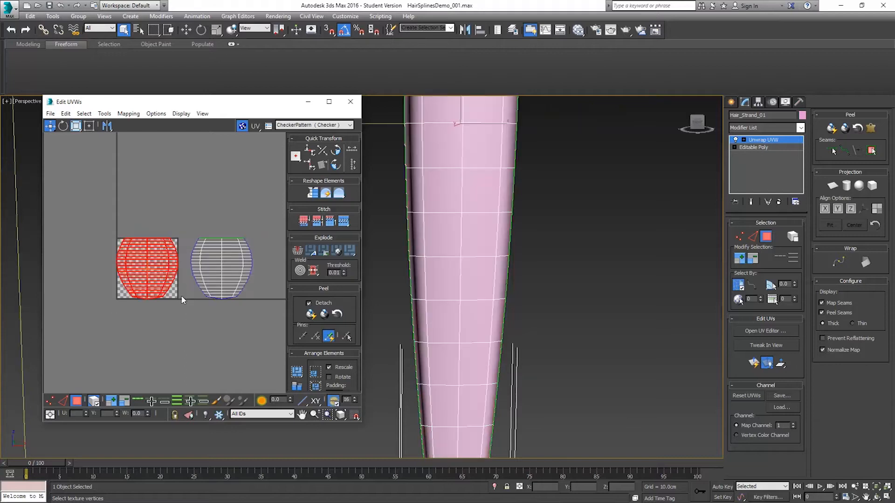
{"action": "left_click", "coordinate": [129, 113]}
{"action": "mouse_move", "coordinate": [104, 114]}
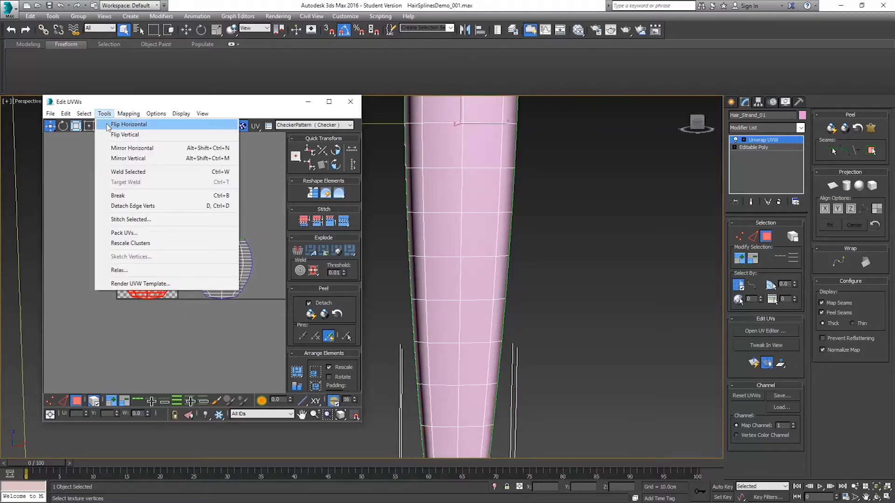
{"action": "left_click", "coordinate": [107, 125]}
Step: Select the shell outside the texture square and move it horizontally until it sits directly beside the other shell
{"action": "middle_click_drag", "start_coordinate": [537, 199], "coordinate": [511, 241], "text": "alt"}
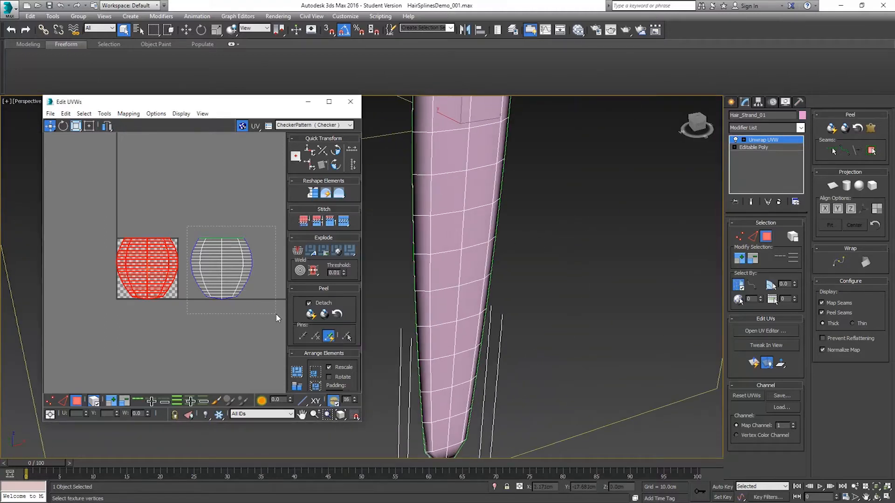
{"action": "left_click_drag", "start_coordinate": [277, 317], "coordinate": [278, 316]}
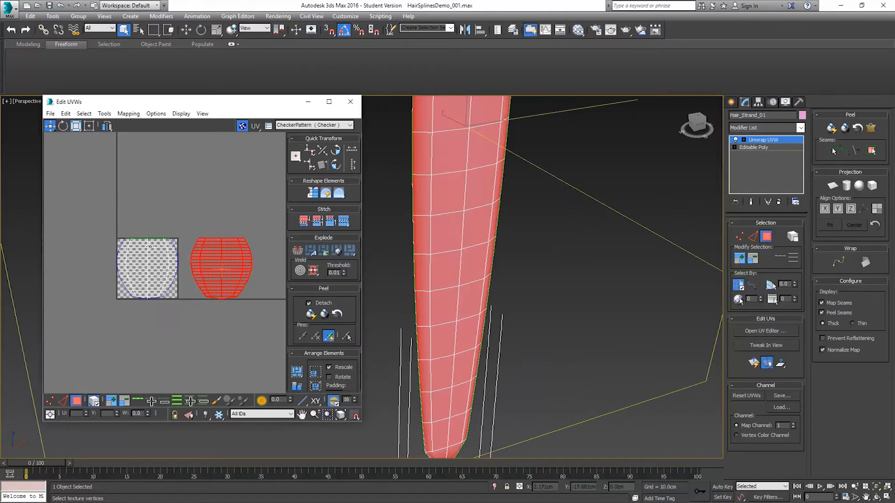
{"action": "scroll", "coordinate": [207, 260], "scroll_direction": "up", "scroll_amount": 3}
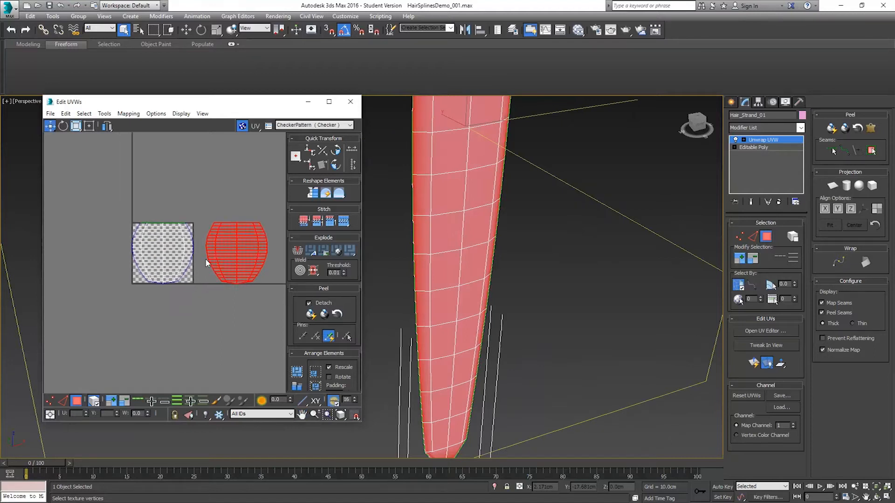
{"action": "scroll", "coordinate": [195, 253], "scroll_direction": "up", "scroll_amount": 2}
{"action": "left_click_drag", "start_coordinate": [248, 242], "coordinate": [221, 243]}
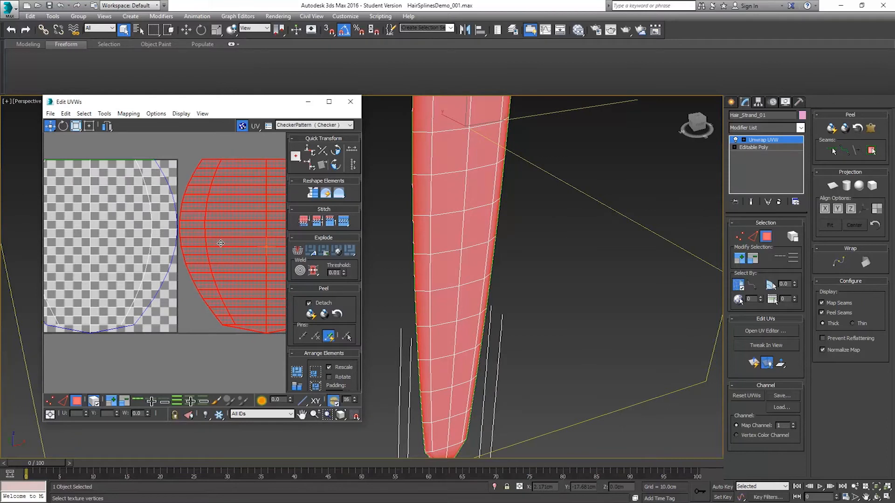
Step: Select both UV shells and squeeze them horizontally in Freeform mode so they fit side by side in the texture square
{"action": "scroll", "coordinate": [202, 231], "scroll_direction": "down", "scroll_amount": 3}
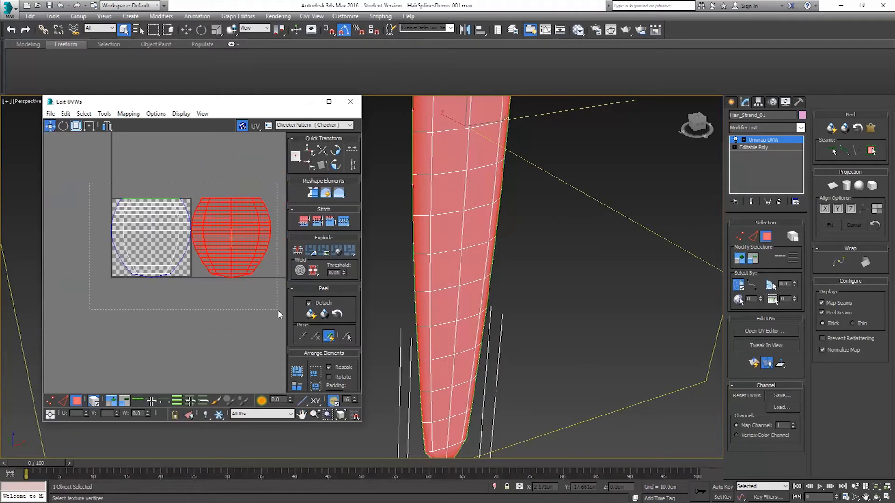
{"action": "key", "text": "ctrl+a"}
{"action": "left_click", "coordinate": [89, 126]}
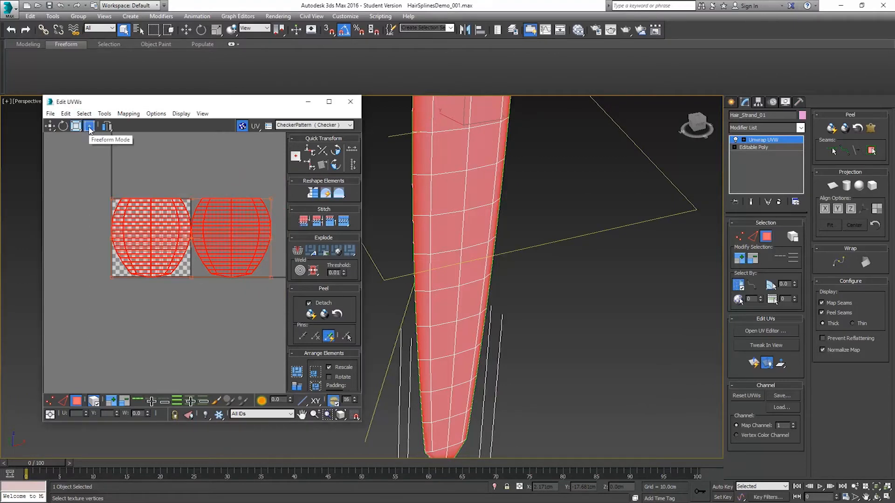
{"action": "left_click_drag", "start_coordinate": [190, 221], "coordinate": [175, 214]}
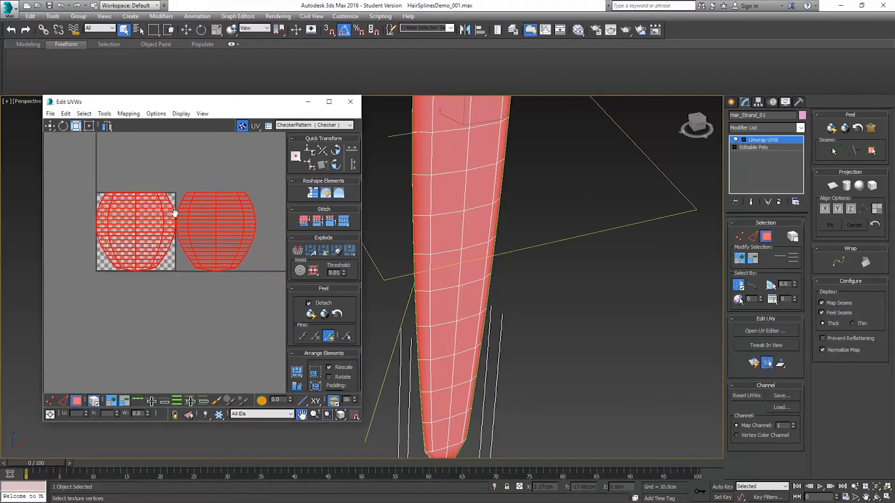
{"action": "left_click_drag", "start_coordinate": [256, 191], "coordinate": [174, 192]}
Step: Stretch the combined shells in Freeform mode so their upper-right corner meets that of the texture square
{"action": "scroll", "coordinate": [177, 191], "scroll_direction": "up", "scroll_amount": 5}
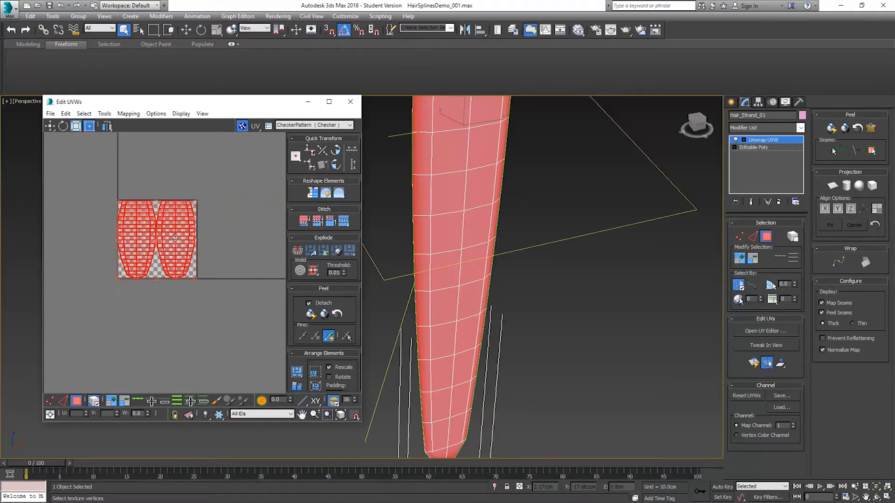
{"action": "middle_click_drag", "start_coordinate": [209, 170], "coordinate": [246, 197]}
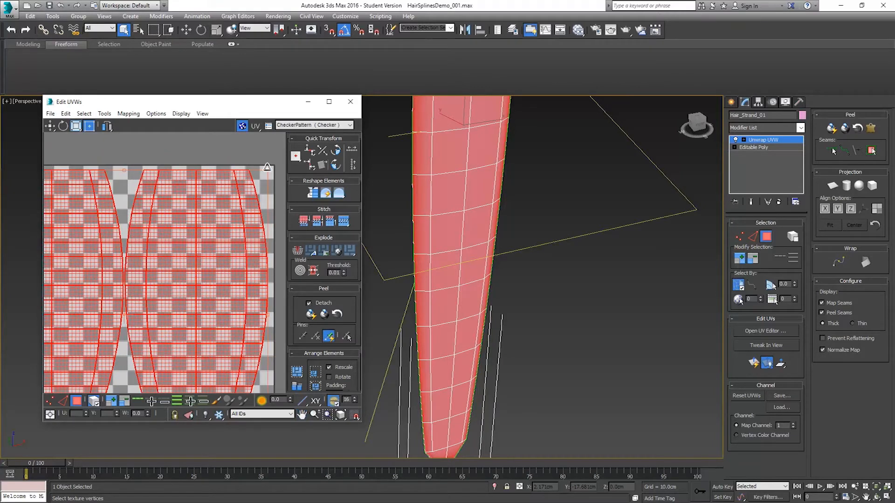
{"action": "left_click_drag", "start_coordinate": [269, 168], "coordinate": [273, 164]}
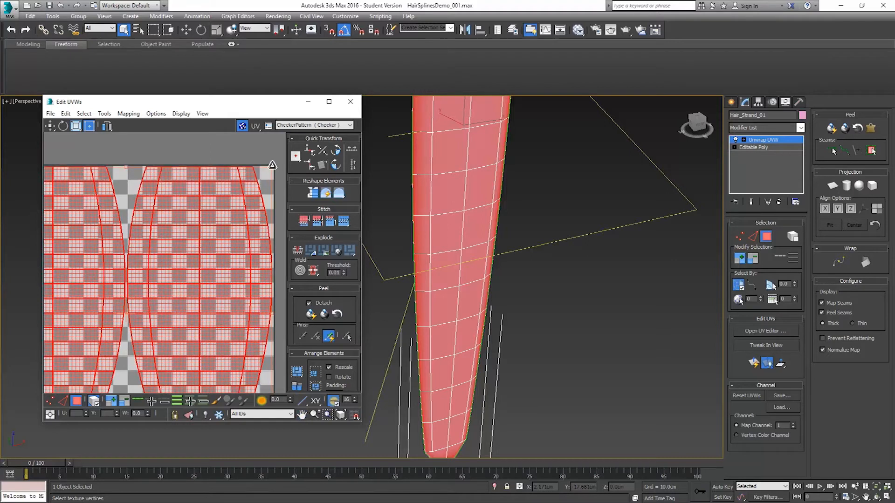
{"action": "scroll", "coordinate": [265, 175], "scroll_direction": "up", "scroll_amount": 4}
{"action": "scroll", "coordinate": [272, 170], "scroll_direction": "up", "scroll_amount": 2}
{"action": "middle_click_drag", "start_coordinate": [272, 170], "coordinate": [190, 186]}
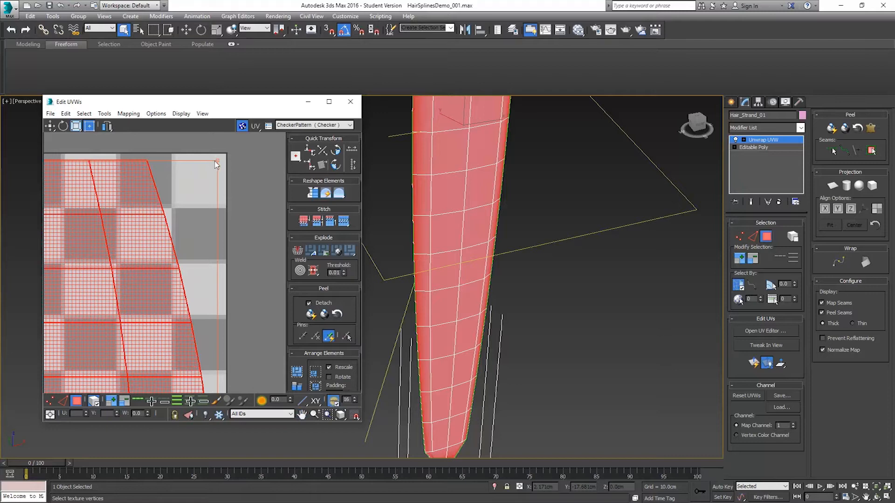
{"action": "left_click_drag", "start_coordinate": [217, 159], "coordinate": [223, 156]}
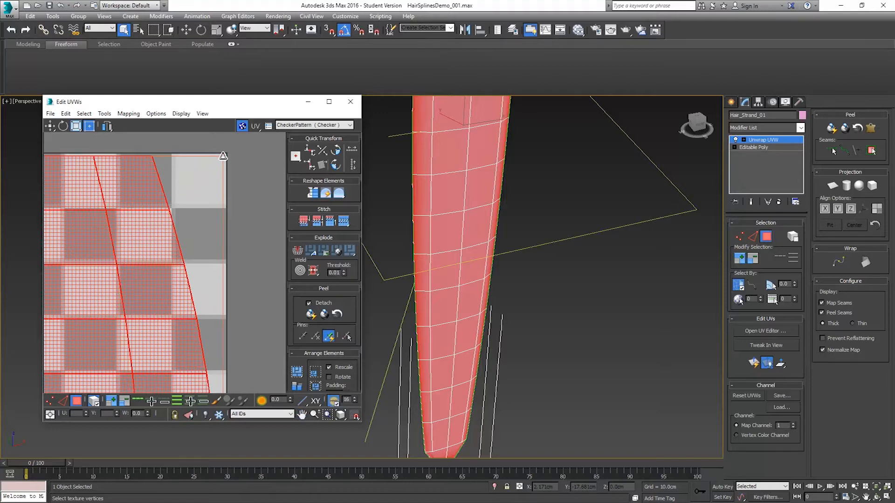
Step: Adjust the upper-left corner of the combined UV shells to line up with the texture square
{"action": "scroll", "coordinate": [205, 198], "scroll_direction": "down", "scroll_amount": 6}
{"action": "middle_click_drag", "start_coordinate": [132, 209], "coordinate": [163, 178]}
{"action": "scroll", "coordinate": [143, 170], "scroll_direction": "up", "scroll_amount": 10}
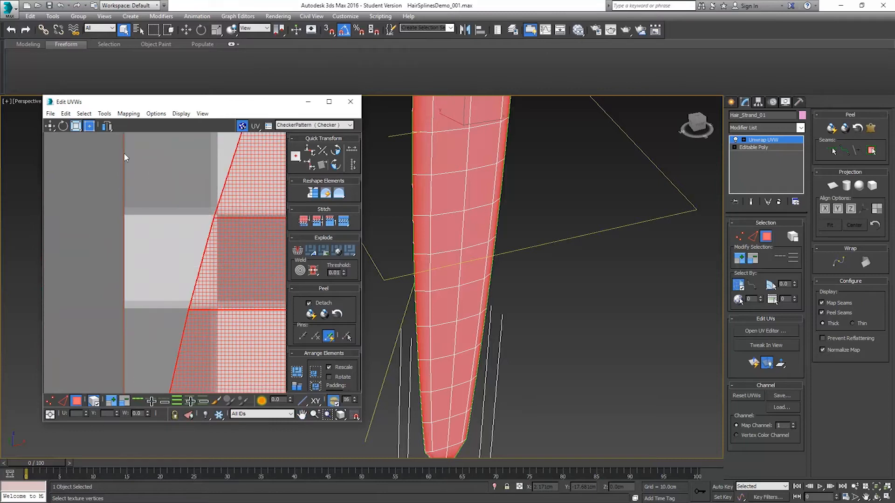
{"action": "left_click_drag", "start_coordinate": [147, 160], "coordinate": [154, 160]}
{"action": "middle_click_drag", "start_coordinate": [193, 217], "coordinate": [174, 188]}
{"action": "scroll", "coordinate": [173, 190], "scroll_direction": "down", "scroll_amount": 6}
{"action": "scroll", "coordinate": [168, 307], "scroll_direction": "down", "scroll_amount": 3}
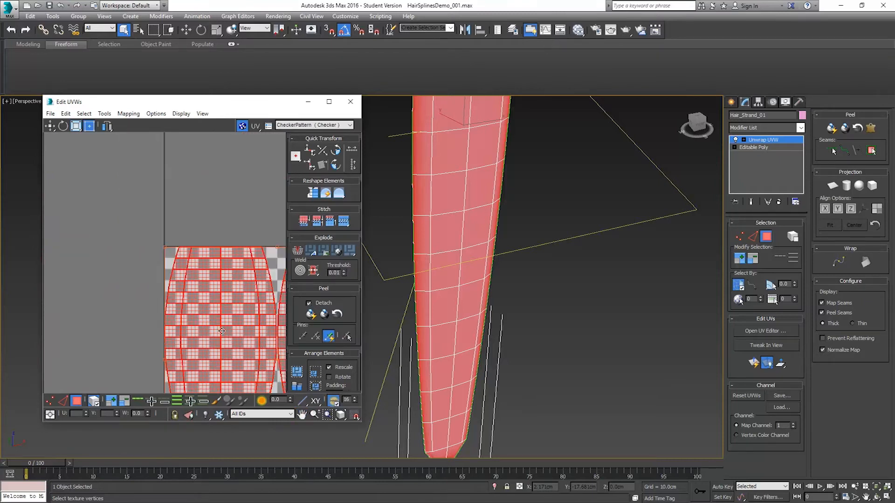
Step: Adjust the lower-left corner of the UV shells to the texture square and check the lower-right corner's alignment
{"action": "middle_click_drag", "start_coordinate": [204, 389], "coordinate": [199, 264]}
{"action": "scroll", "coordinate": [170, 336], "scroll_direction": "up", "scroll_amount": 8}
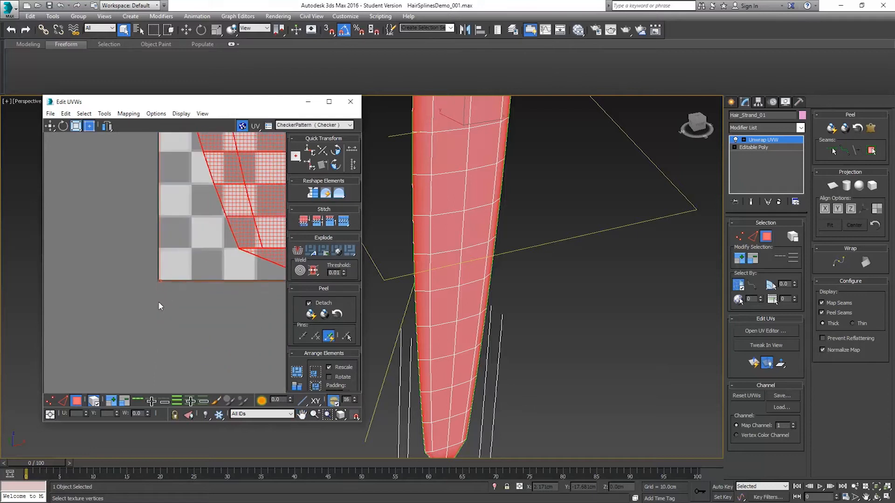
{"action": "left_click_drag", "start_coordinate": [162, 274], "coordinate": [163, 272]}
{"action": "middle_click_drag", "start_coordinate": [253, 264], "coordinate": [137, 269]}
{"action": "scroll", "coordinate": [137, 269], "scroll_direction": "down", "scroll_amount": 6}
{"action": "middle_click_drag", "start_coordinate": [223, 261], "coordinate": [113, 258]}
{"action": "middle_click_drag", "start_coordinate": [267, 257], "coordinate": [208, 254]}
{"action": "scroll", "coordinate": [221, 265], "scroll_direction": "up", "scroll_amount": 4}
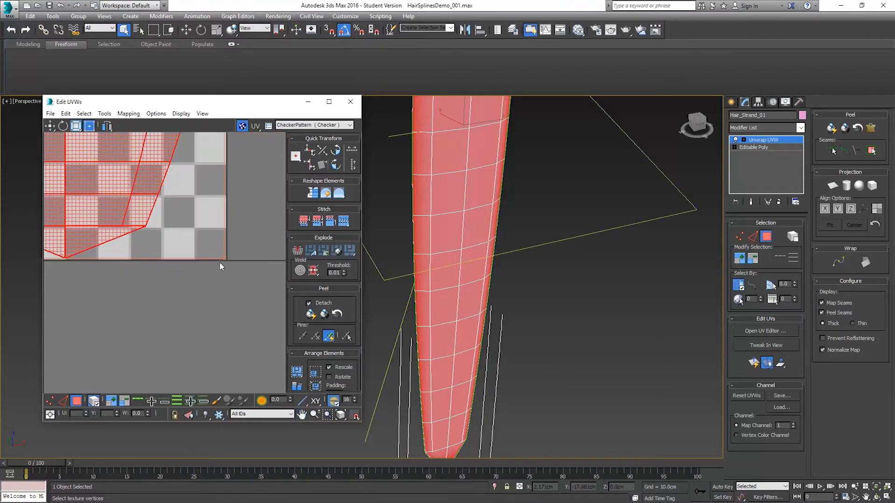
{"action": "scroll", "coordinate": [223, 255], "scroll_direction": "up", "scroll_amount": 3}
{"action": "scroll", "coordinate": [186, 229], "scroll_direction": "down", "scroll_amount": 7}
Step: Close the UV editor and convert the unwrapped strand to Editable Poly
{"action": "middle_click_drag", "start_coordinate": [164, 180], "coordinate": [247, 322]}
{"action": "left_click", "coordinate": [350, 102]}
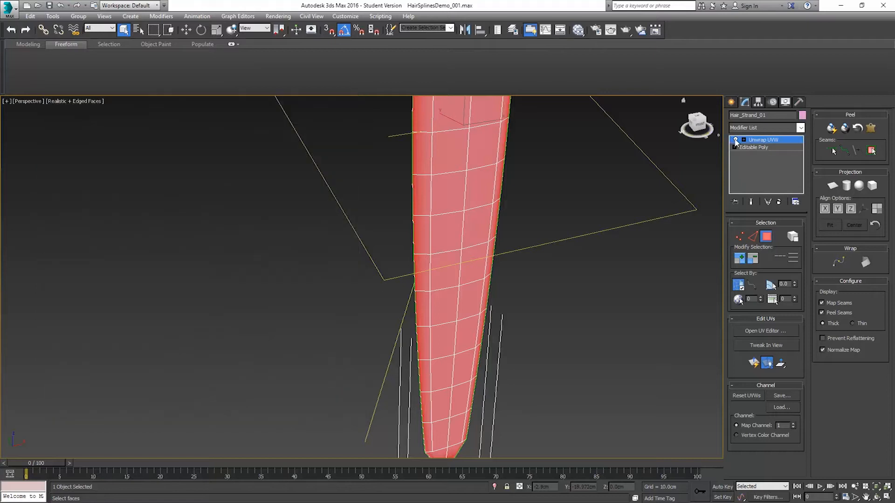
{"action": "right_click", "coordinate": [455, 162]}
{"action": "mouse_move", "coordinate": [507, 254]}
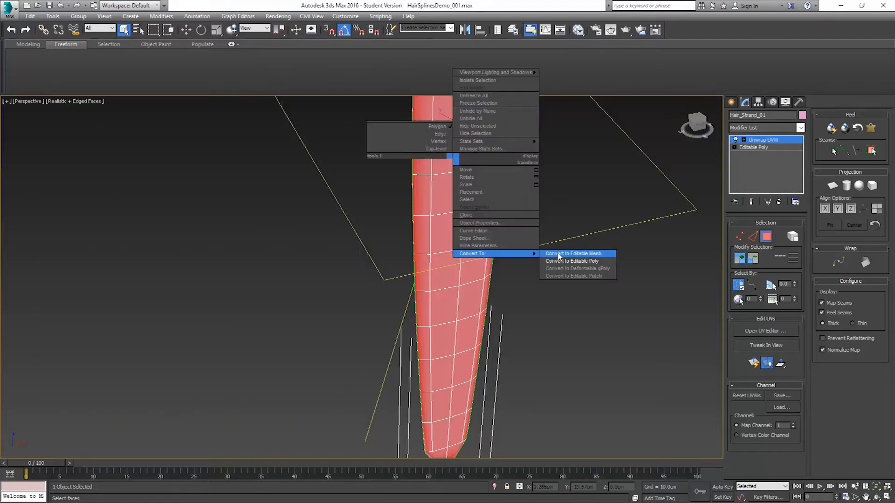
{"action": "left_click", "coordinate": [577, 262]}
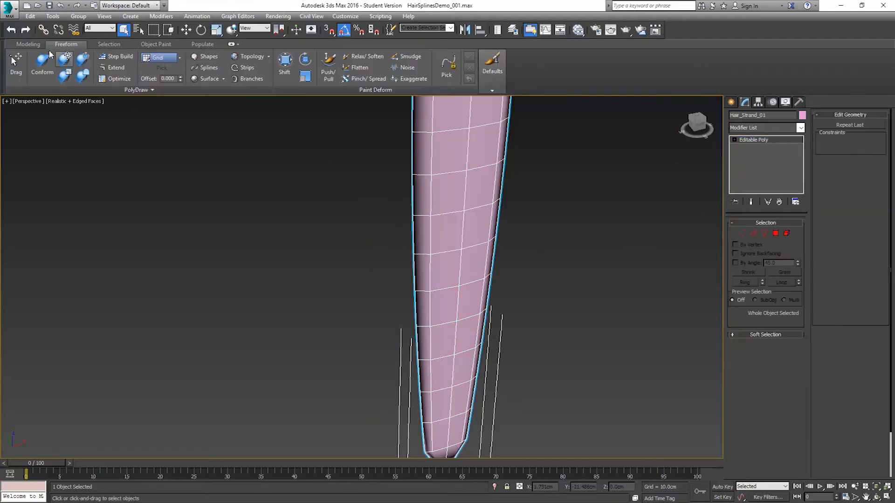
Step: Save the scene as the next incremental version of HairSplinesDemo_001.max in the Hair Splines folder
{"action": "left_click", "coordinate": [9, 7]}
{"action": "left_click", "coordinate": [29, 116]}
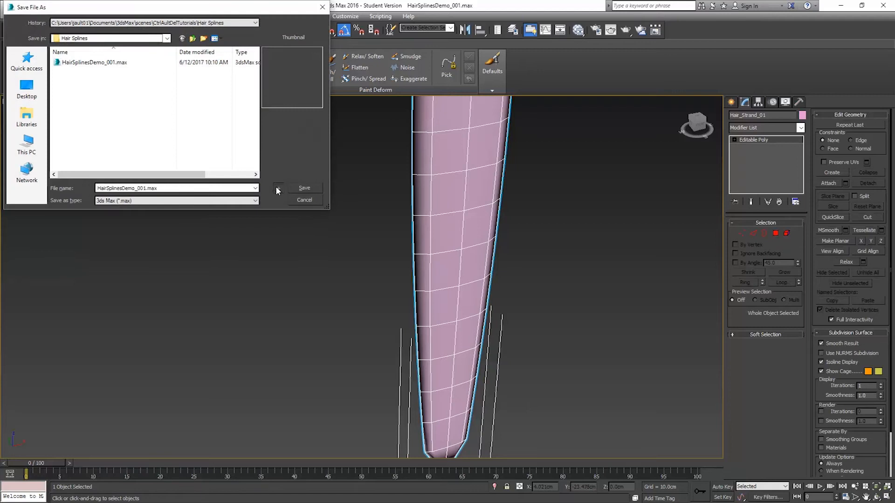
{"action": "left_click", "coordinate": [278, 188]}
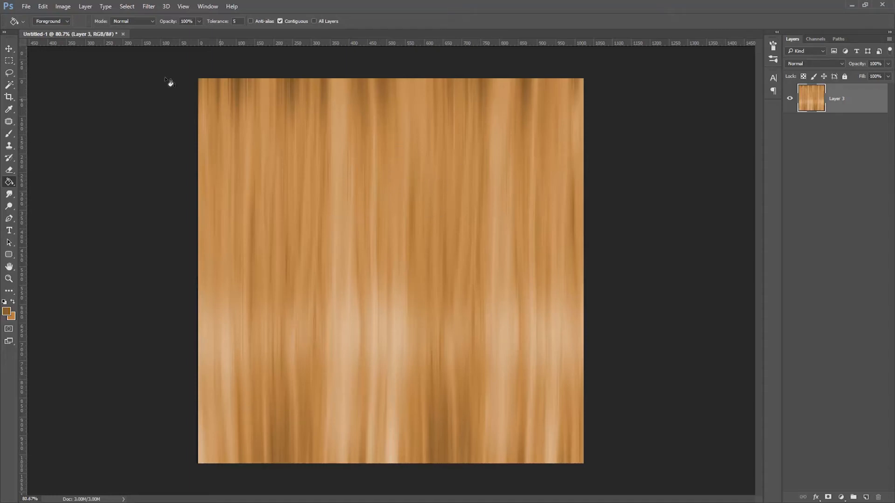
Step: In Photoshop, place a vertical guide at the middle of the hair texture and marquee-select the canvas's left half
{"action": "left_click_drag", "start_coordinate": [23, 110], "coordinate": [391, 193]}
{"action": "left_click", "coordinate": [8, 61]}
{"action": "left_click_drag", "start_coordinate": [199, 79], "coordinate": [391, 489]}
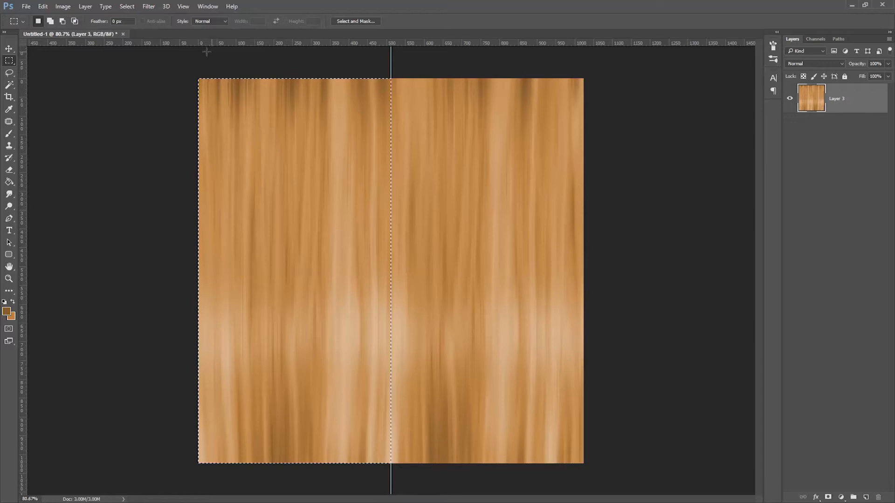
Step: Darken the selected half of the hair texture with Levels: input levels 17, 0.64 and 245, output white level 209
{"action": "left_click", "coordinate": [63, 6]}
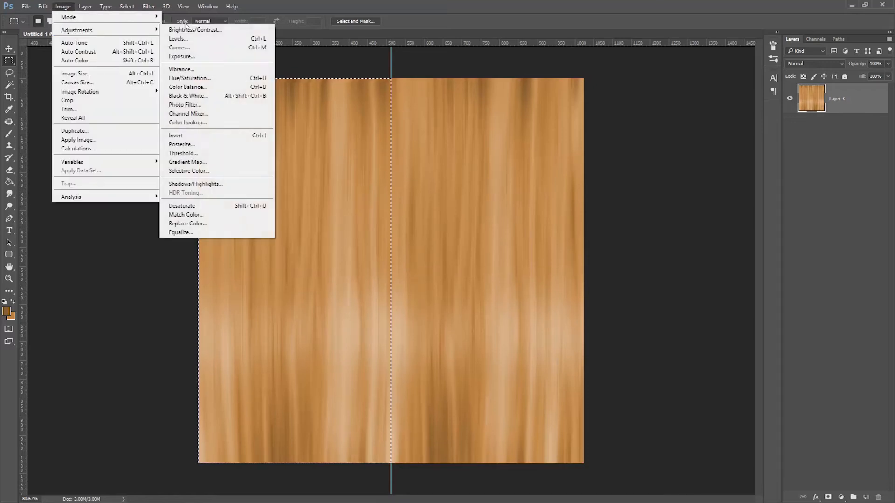
{"action": "mouse_move", "coordinate": [140, 30]}
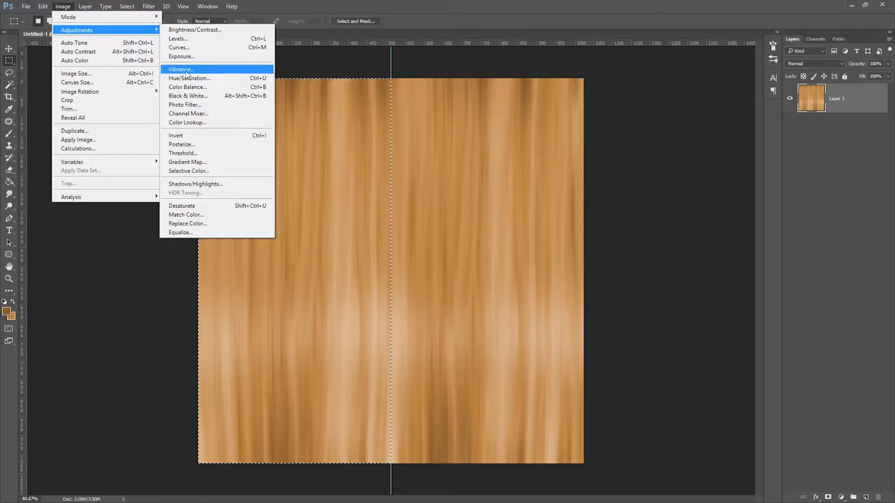
{"action": "left_click", "coordinate": [178, 38]}
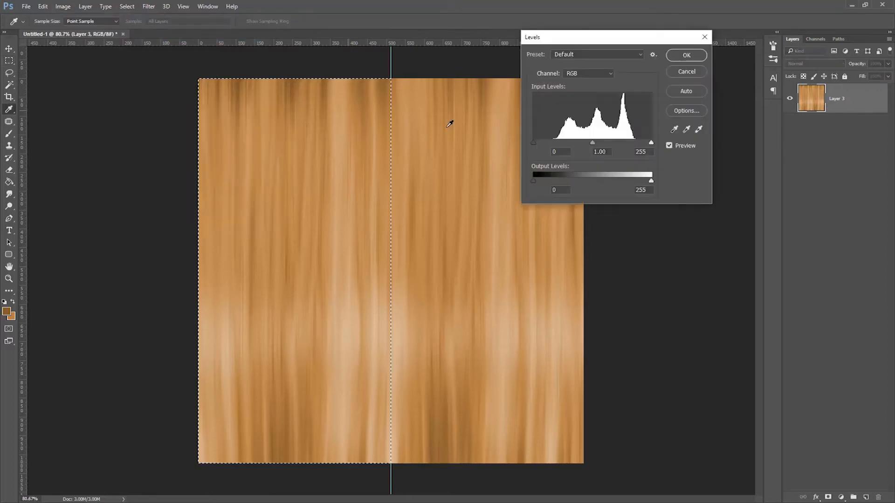
{"action": "left_click_drag", "start_coordinate": [650, 181], "coordinate": [634, 183]}
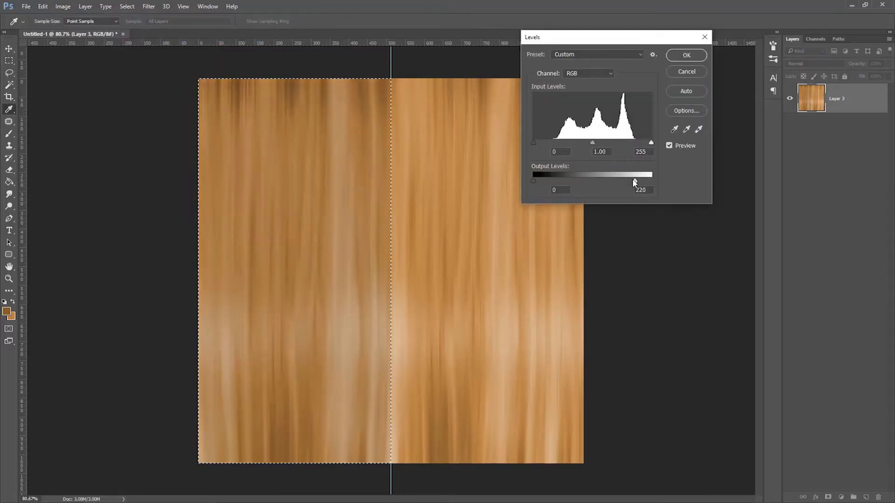
{"action": "left_click_drag", "start_coordinate": [592, 143], "coordinate": [601, 145]}
{"action": "left_click_drag", "start_coordinate": [532, 143], "coordinate": [540, 142]}
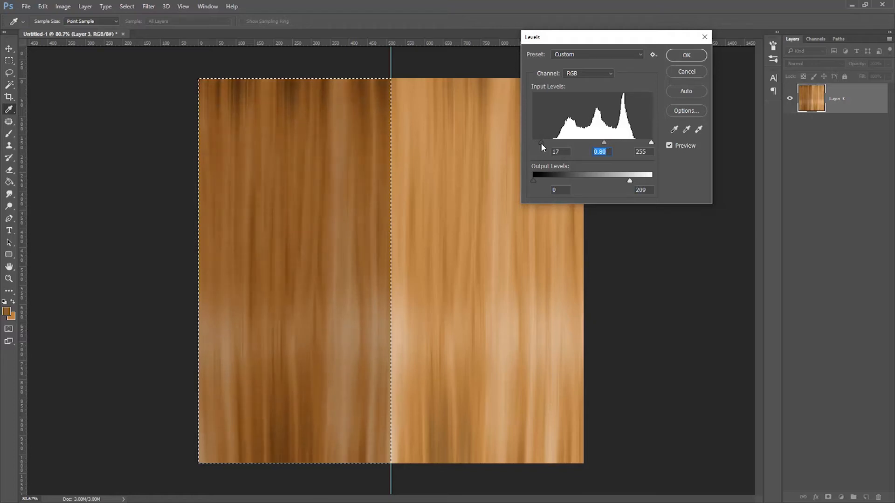
{"action": "left_click_drag", "start_coordinate": [654, 142], "coordinate": [647, 142]}
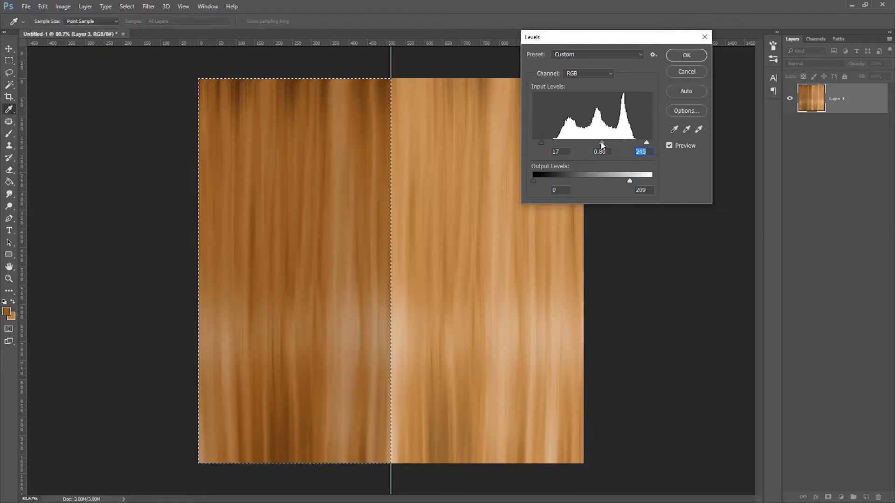
{"action": "left_click_drag", "start_coordinate": [600, 144], "coordinate": [608, 143]}
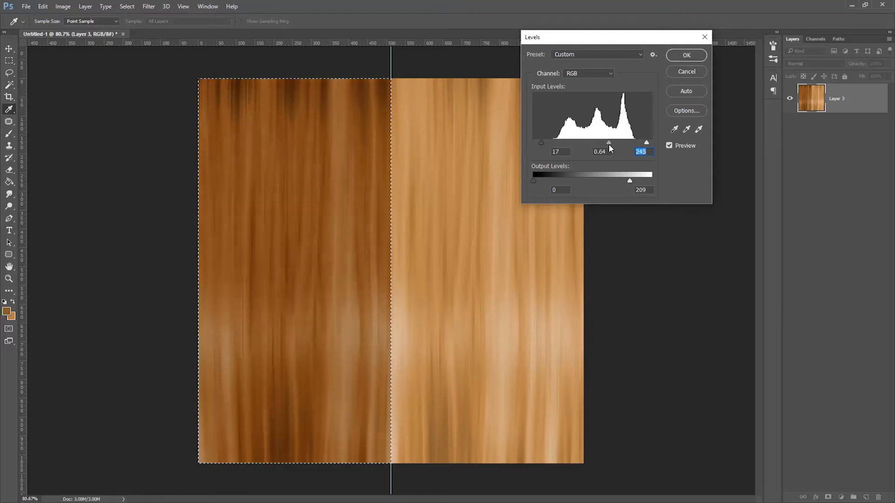
{"action": "left_click", "coordinate": [686, 55]}
Step: Deselect the darkened half of the texture and remove the vertical guide from the canvas
{"action": "key", "text": "m"}
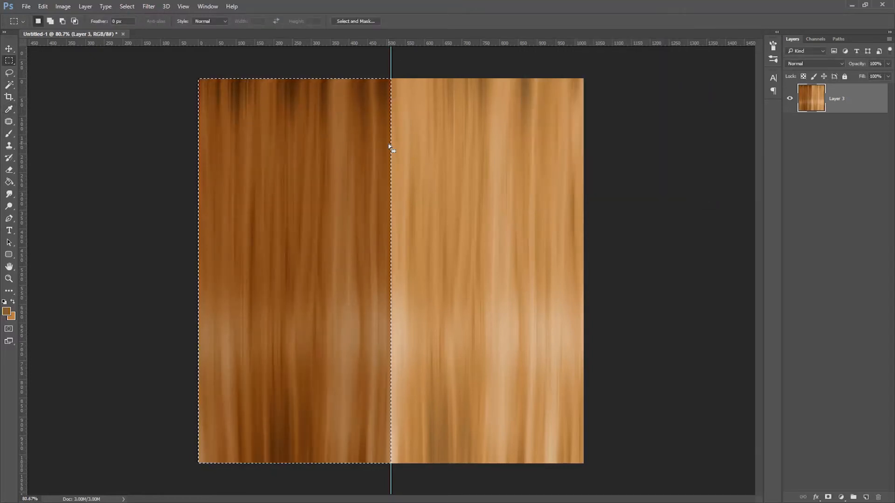
{"action": "left_click", "coordinate": [653, 161]}
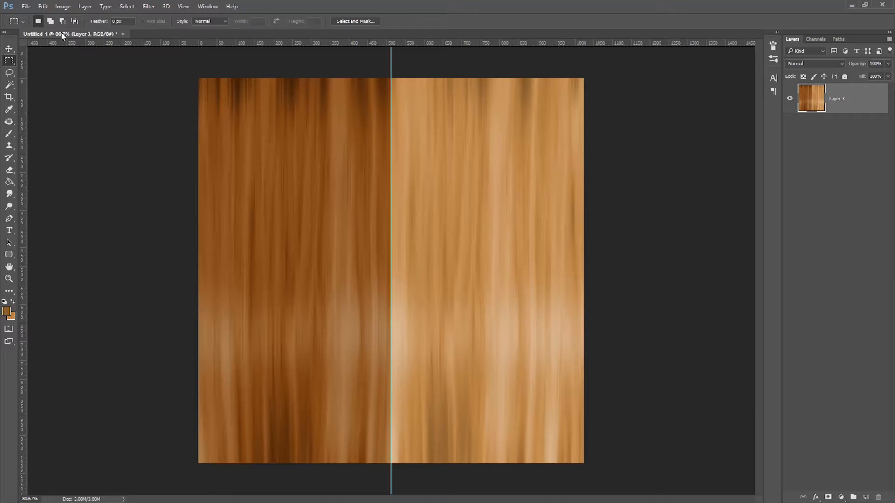
{"action": "left_click", "coordinate": [9, 49]}
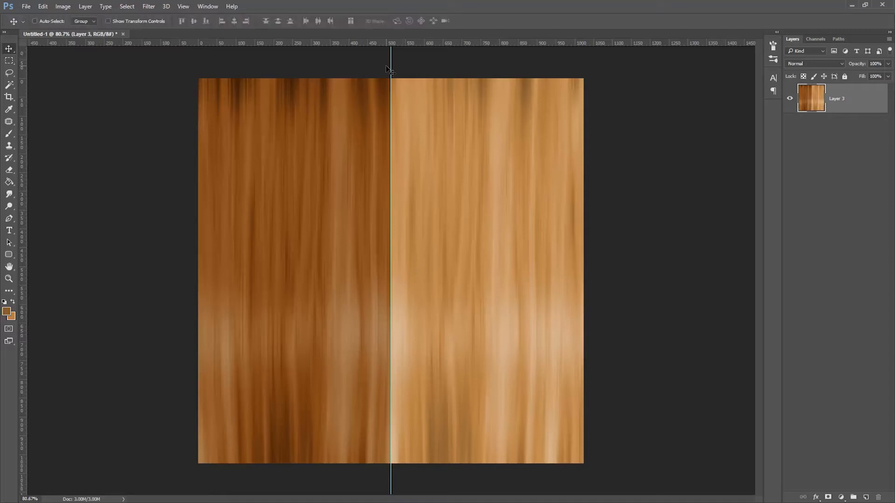
{"action": "left_click_drag", "start_coordinate": [390, 66], "coordinate": [192, 44]}
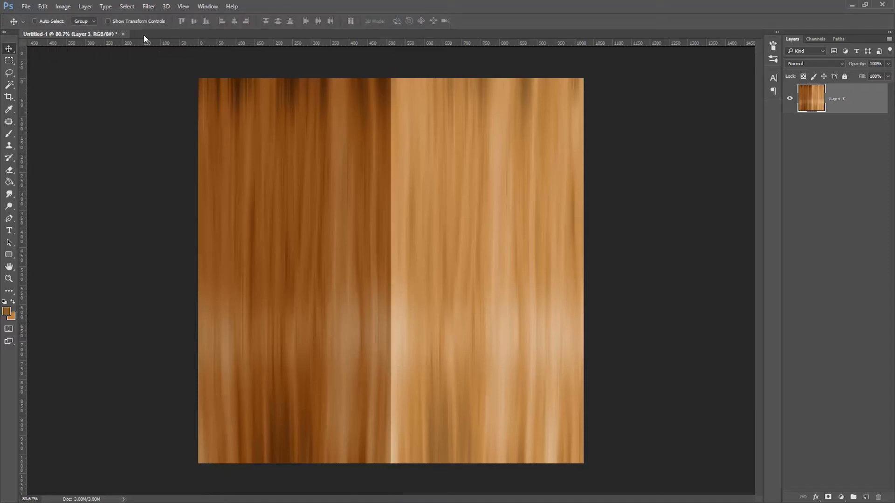
Step: Save the texture as the Photoshop file HairTexture in the Hair Splines folder
{"action": "left_click", "coordinate": [26, 6]}
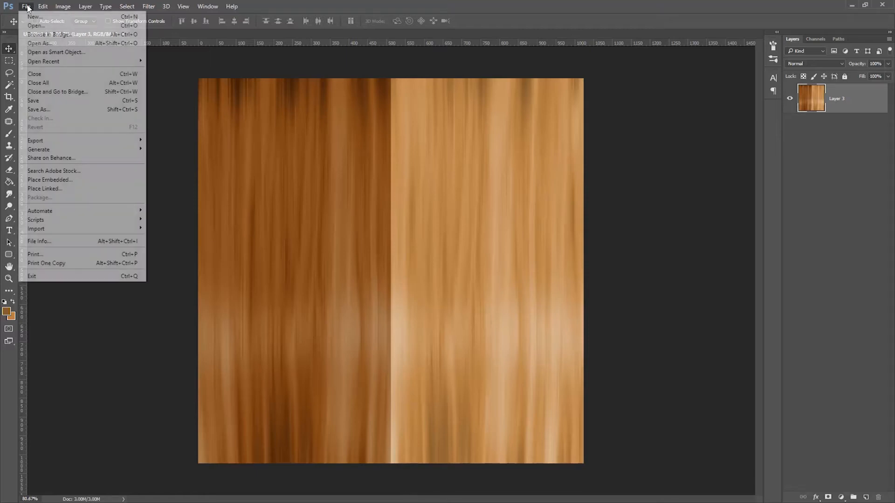
{"action": "left_click", "coordinate": [47, 109]}
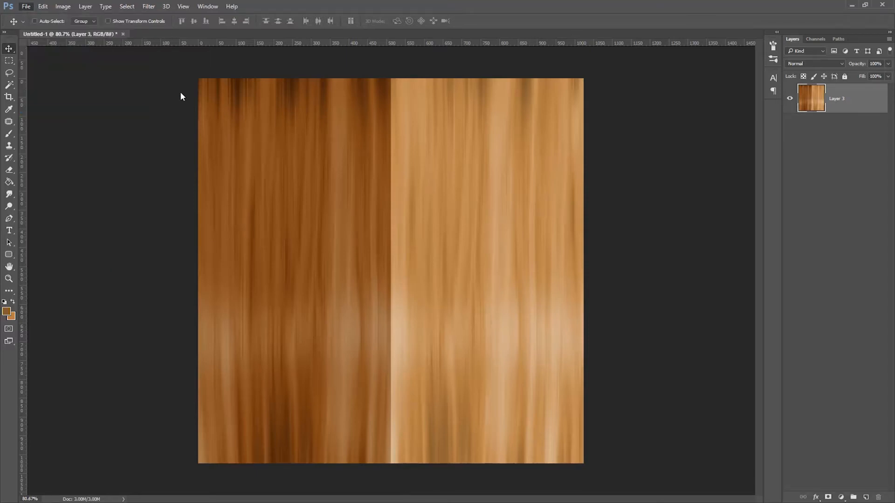
{"action": "left_click", "coordinate": [119, 124]}
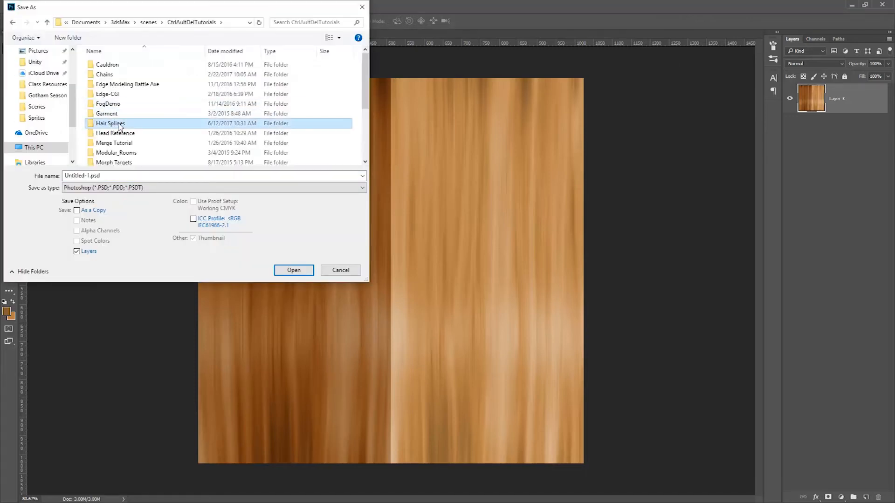
{"action": "double_click", "coordinate": [118, 126]}
{"action": "left_click", "coordinate": [122, 188]}
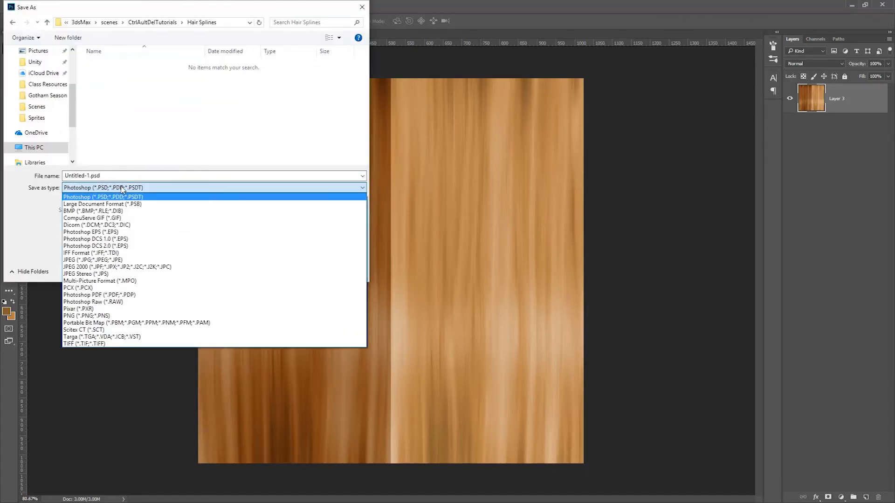
{"action": "left_click", "coordinate": [108, 174]}
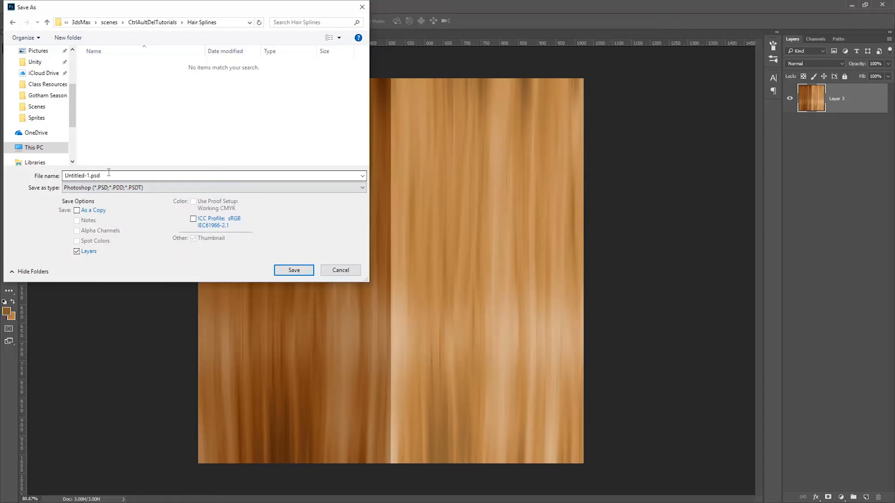
{"action": "double_click", "coordinate": [110, 175]}
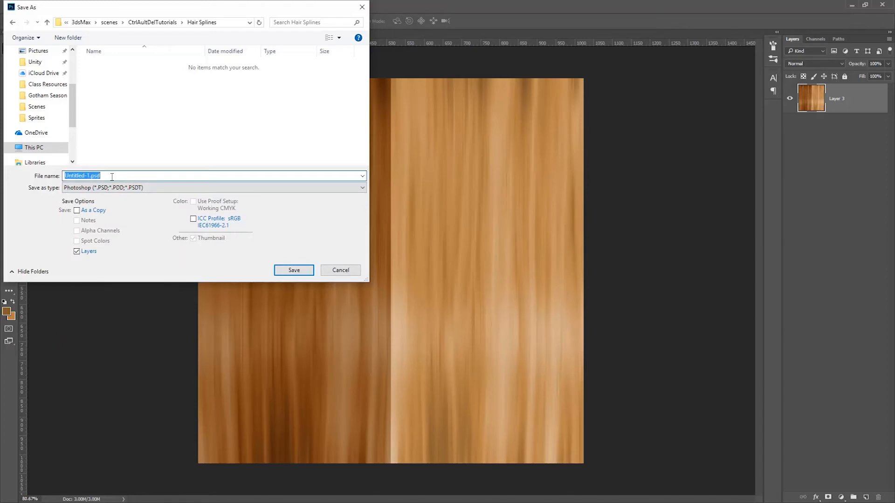
{"action": "type", "text": "H"}
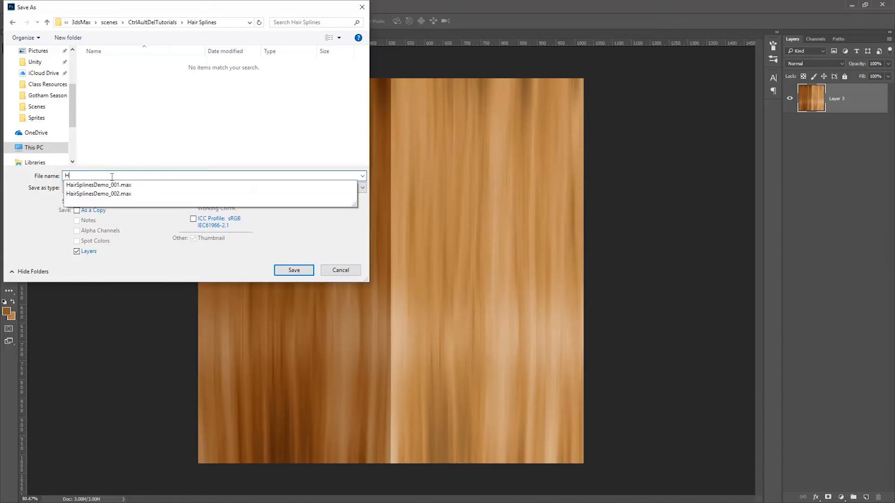
{"action": "type", "text": "airTexture"}
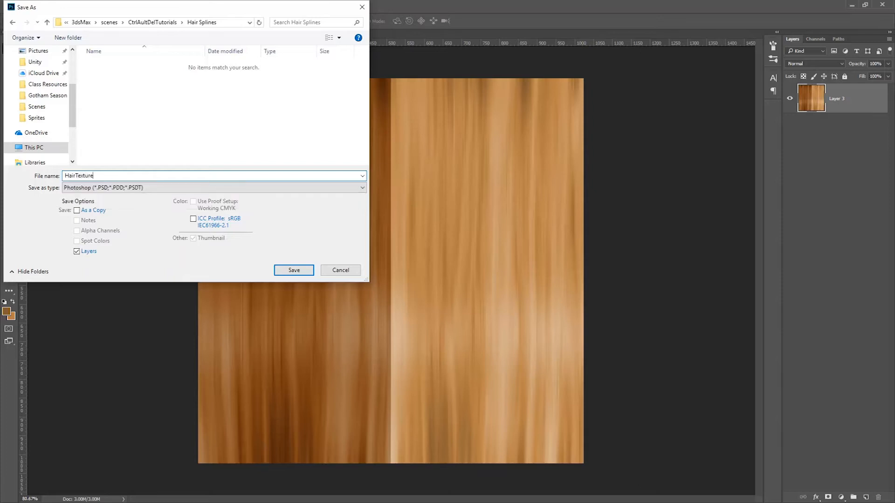
{"action": "left_click", "coordinate": [295, 274]}
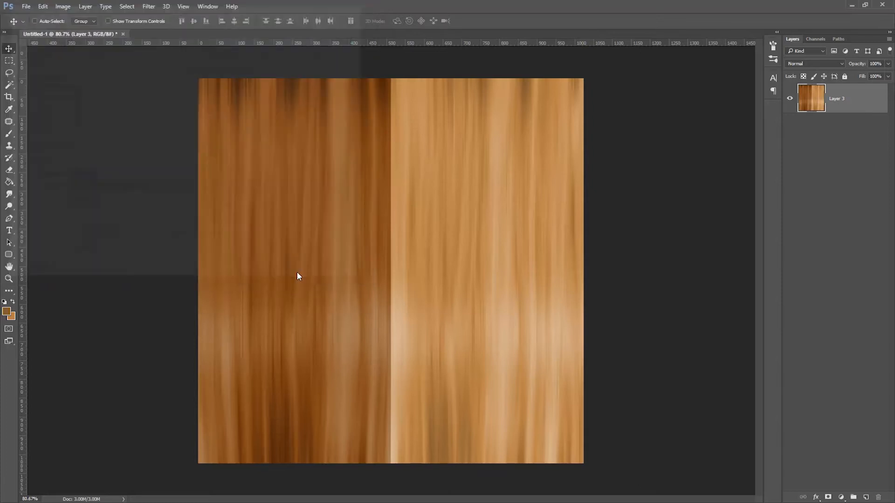
{"action": "left_click", "coordinate": [518, 190]}
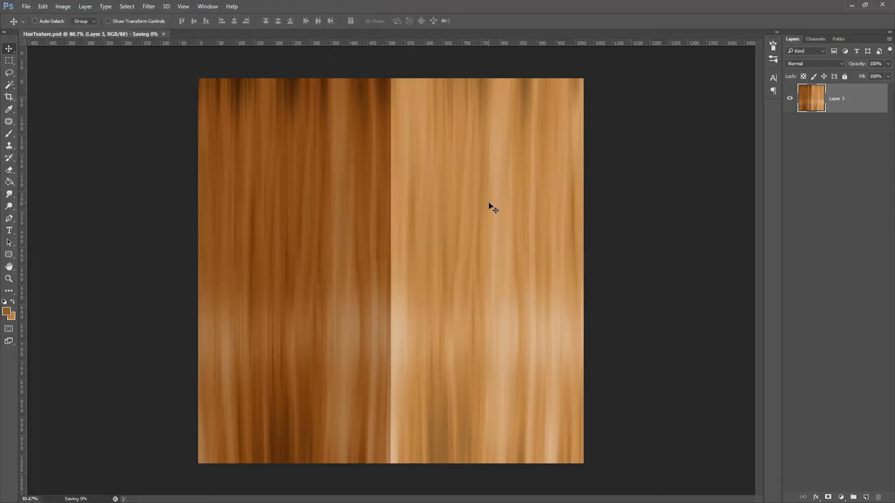
Step: Save a JPEG copy named HairTexture.jpg in the Hair Splines folder at maximum quality 12
{"action": "left_click", "coordinate": [26, 7]}
{"action": "left_click", "coordinate": [47, 110]}
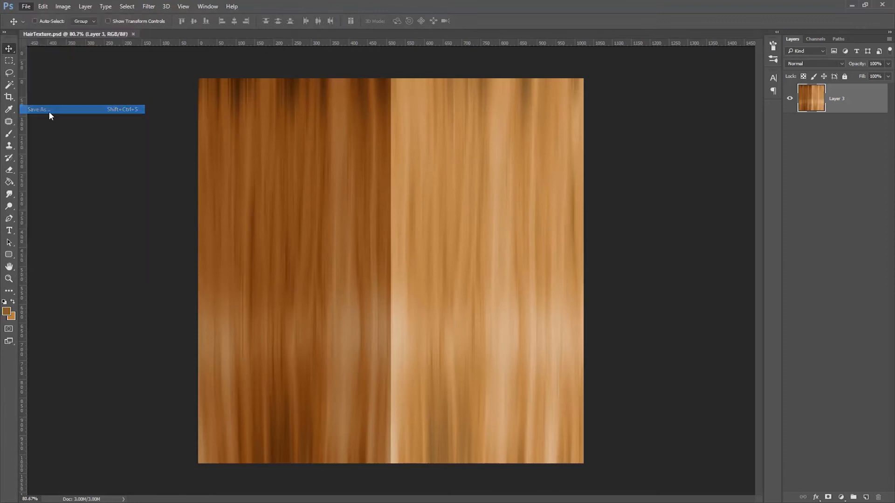
{"action": "left_click", "coordinate": [134, 190]}
{"action": "left_click", "coordinate": [70, 258]}
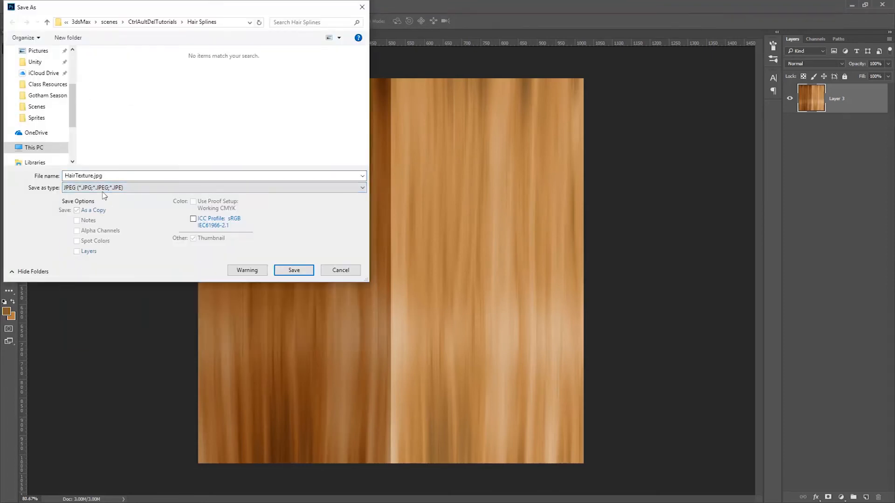
{"action": "left_click", "coordinate": [293, 270]}
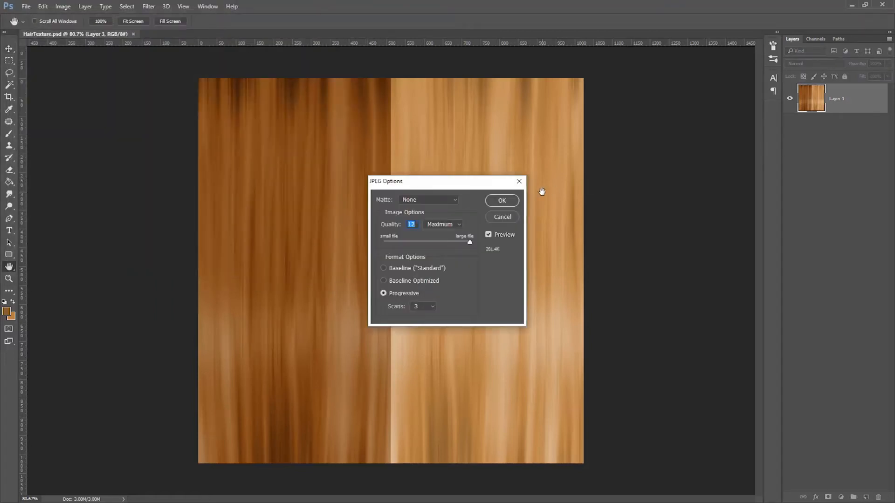
{"action": "left_click", "coordinate": [501, 200]}
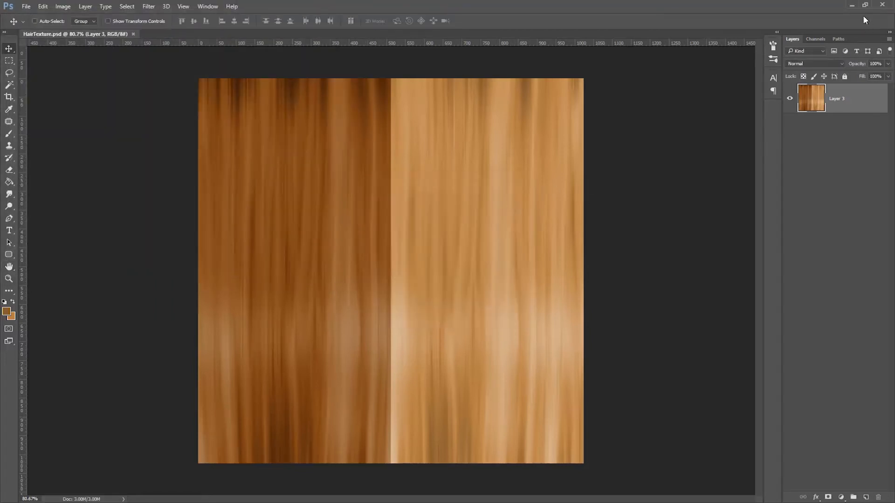
Step: Switch to 3ds Max and add a Standard material in the Slate Material Editor, showing its parameters
{"action": "left_click", "coordinate": [851, 6]}
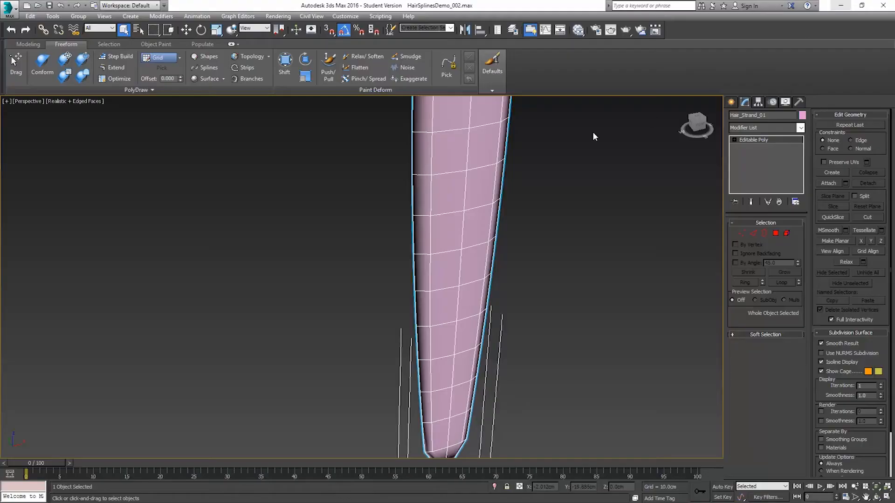
{"action": "left_click", "coordinate": [578, 31]}
{"action": "middle_click_drag", "start_coordinate": [565, 200], "coordinate": [561, 95]}
{"action": "left_click_drag", "start_coordinate": [397, 269], "coordinate": [606, 246]}
{"action": "double_click", "coordinate": [605, 246]}
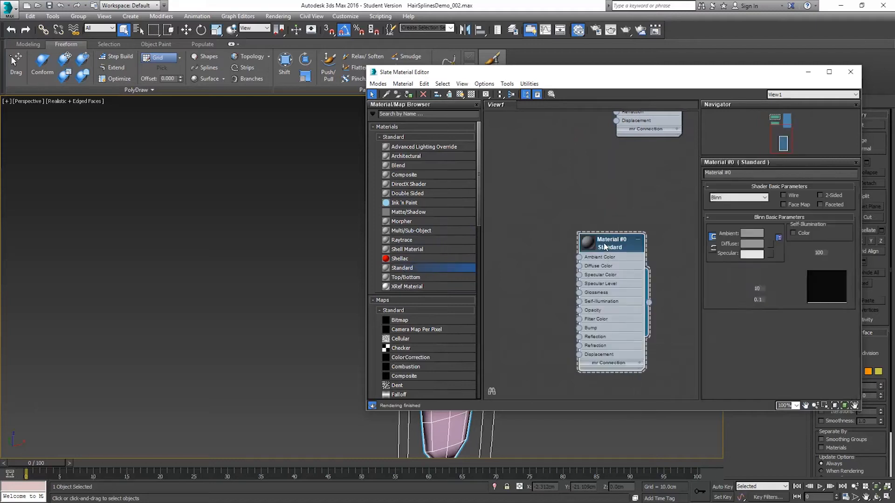
Step: Add a Bitmap map using HairTexture.jpg from the Hair Splines folder and connect it to the material's Diffuse Color
{"action": "left_click_drag", "start_coordinate": [418, 321], "coordinate": [515, 266]}
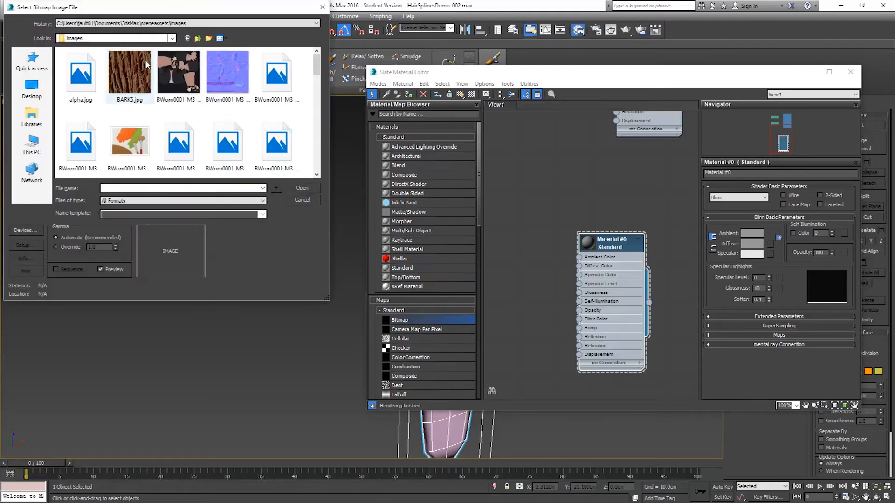
{"action": "left_click", "coordinate": [128, 23]}
{"action": "left_click", "coordinate": [127, 43]}
{"action": "left_click", "coordinate": [80, 72]}
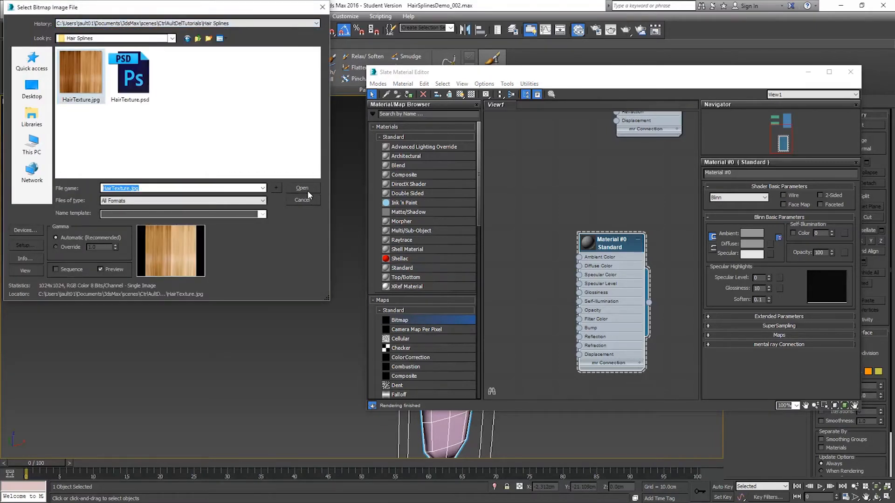
{"action": "left_click", "coordinate": [305, 189]}
{"action": "left_click_drag", "start_coordinate": [556, 265], "coordinate": [579, 266]}
Step: Assign the hair material to Hair_Strand_01 with shaded display in the viewport, and close the material editor
{"action": "left_click", "coordinate": [620, 246]}
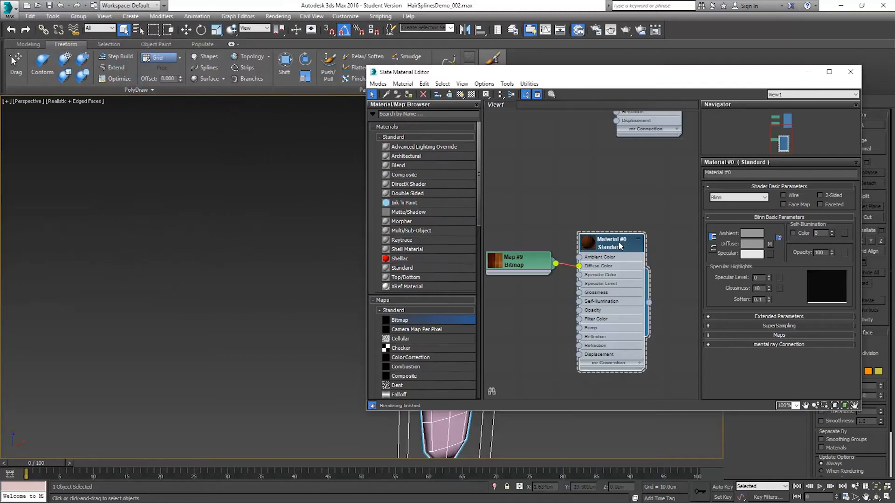
{"action": "left_click", "coordinate": [461, 95]}
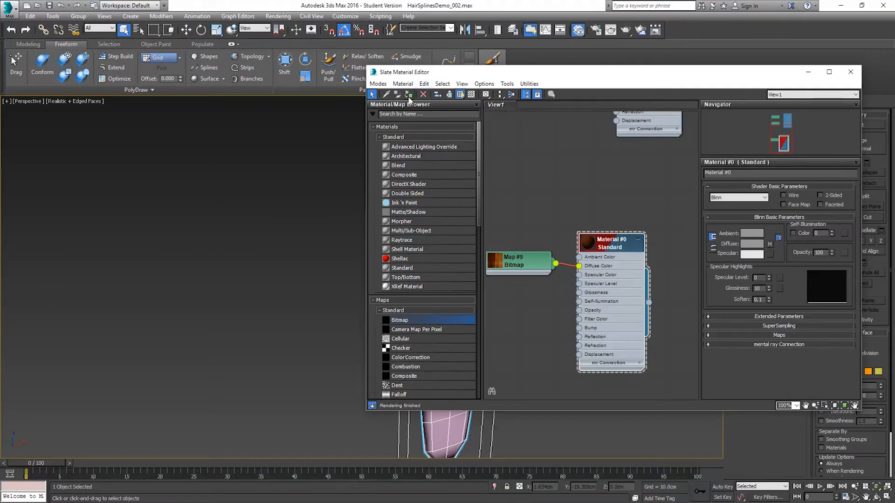
{"action": "left_click", "coordinate": [850, 72]}
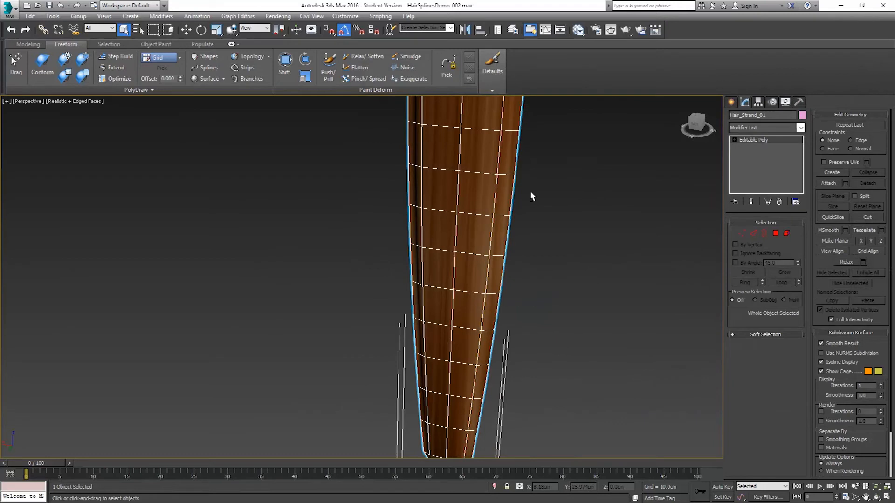
Step: Turn off the edged-faces display to inspect the textured strand from both sides, and select the Head object
{"action": "middle_click_drag", "start_coordinate": [530, 192], "coordinate": [684, 187], "text": "alt"}
{"action": "scroll", "coordinate": [534, 187], "scroll_direction": "down", "scroll_amount": 4}
{"action": "middle_click_drag", "start_coordinate": [512, 193], "coordinate": [523, 244], "text": "alt"}
{"action": "key", "text": "F4"}
{"action": "middle_click_drag", "start_coordinate": [551, 218], "coordinate": [361, 210], "text": "alt"}
{"action": "middle_click_drag", "start_coordinate": [455, 232], "coordinate": [610, 236], "text": "alt"}
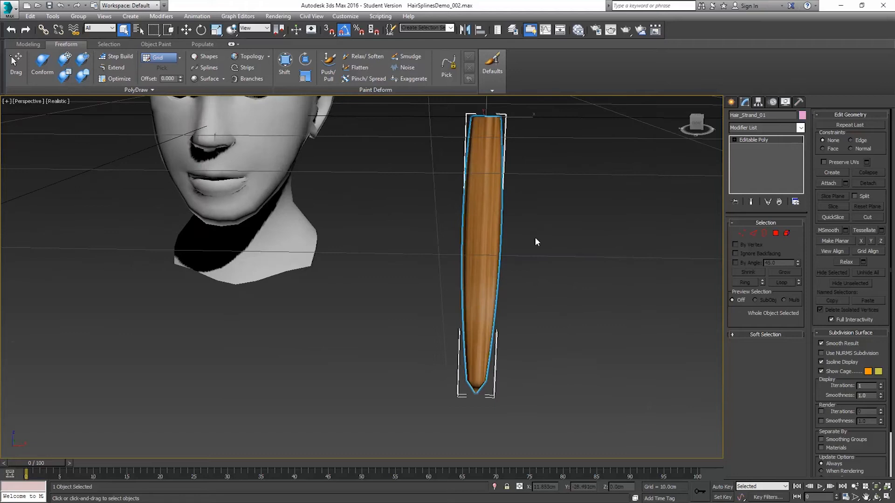
{"action": "middle_click_drag", "start_coordinate": [550, 198], "coordinate": [566, 265]}
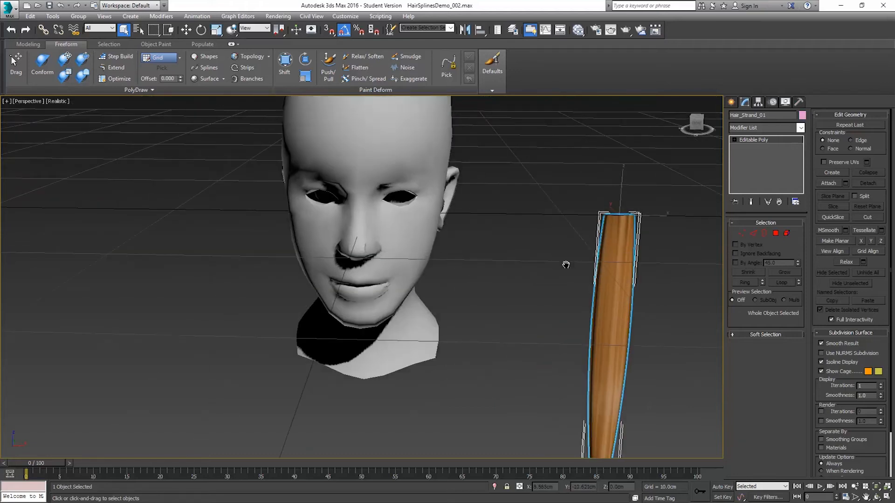
{"action": "left_click", "coordinate": [421, 173]}
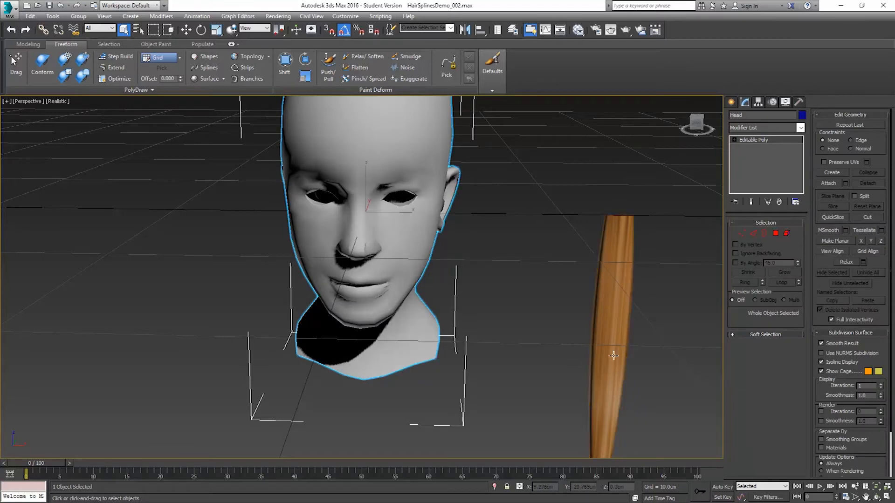
Step: Set PolyDraw to draw on a surface, pick the Head as that surface, and set the offset to 0.3
{"action": "middle_click_drag", "start_coordinate": [385, 161], "coordinate": [397, 190]}
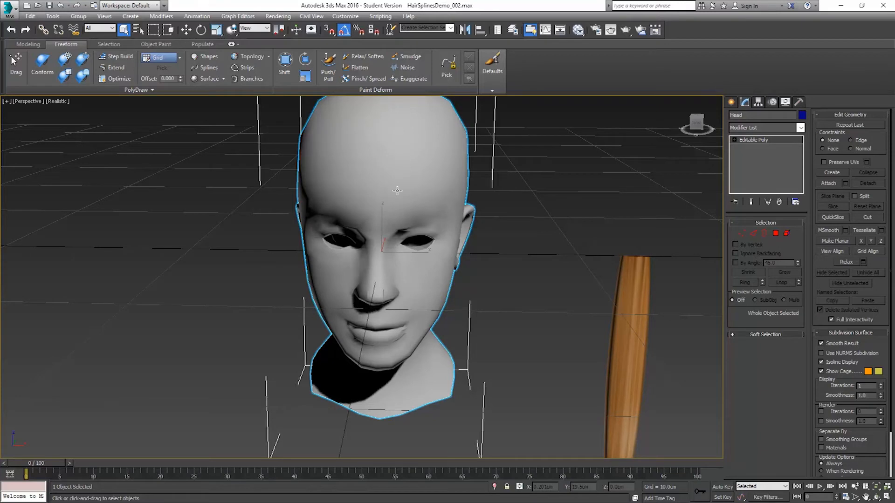
{"action": "left_click", "coordinate": [180, 57]}
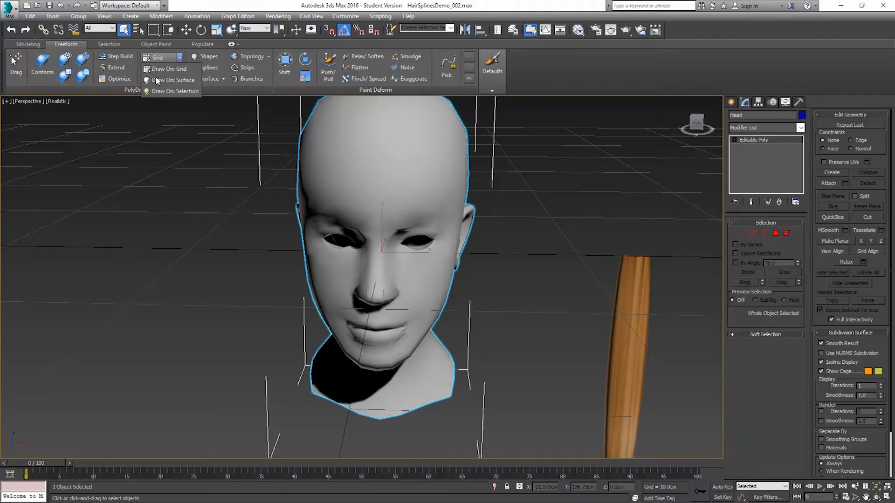
{"action": "left_click", "coordinate": [179, 81]}
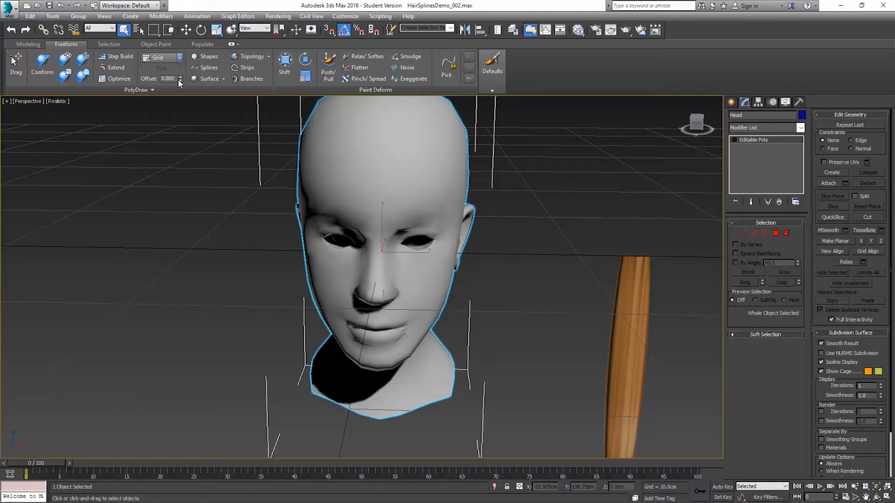
{"action": "left_click", "coordinate": [347, 145]}
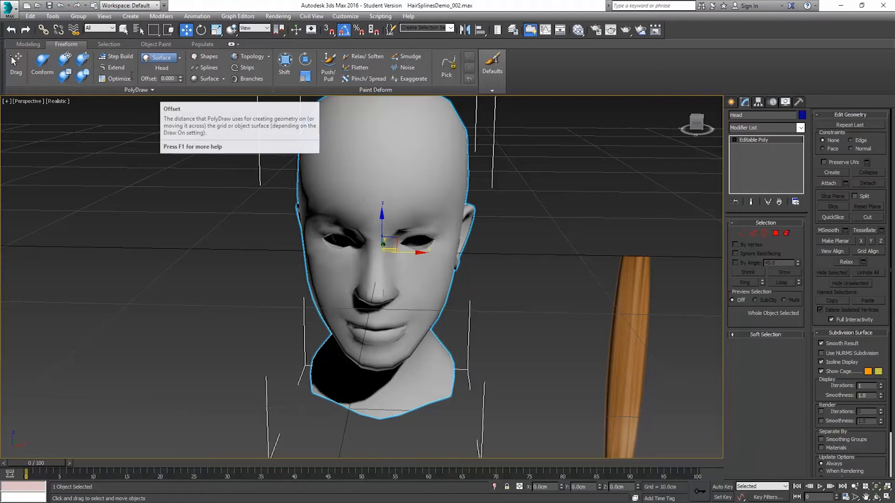
{"action": "left_click", "coordinate": [176, 78]}
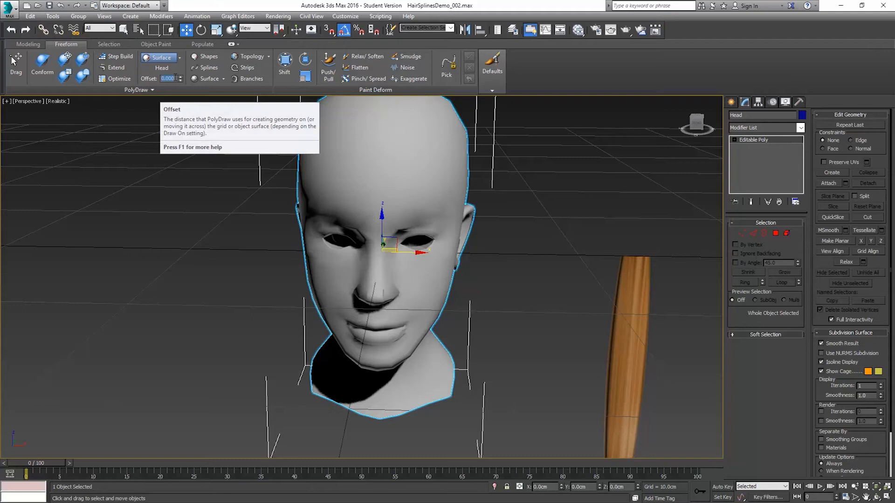
{"action": "key", "text": "BackSpace"}
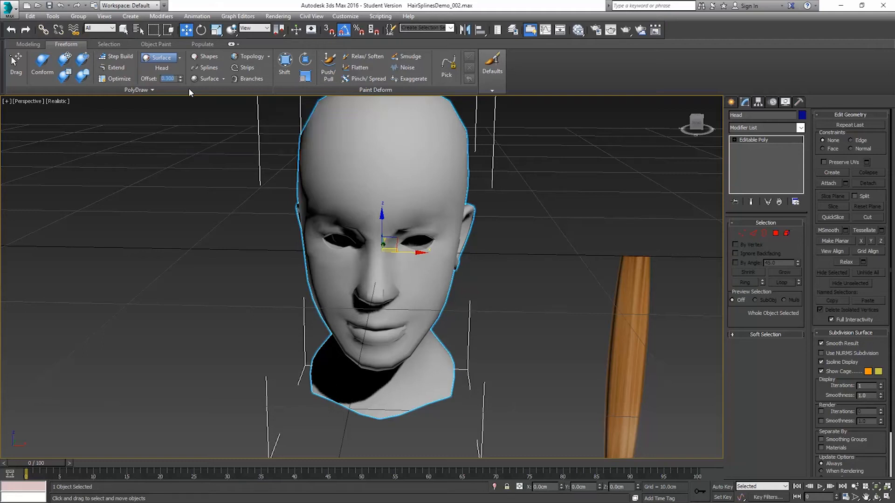
Step: Draw a PolyDraw spline on the head, running from the upper forehead down toward the temple
{"action": "left_click", "coordinate": [204, 69]}
{"action": "middle_click_drag", "start_coordinate": [389, 179], "coordinate": [409, 186], "text": "alt"}
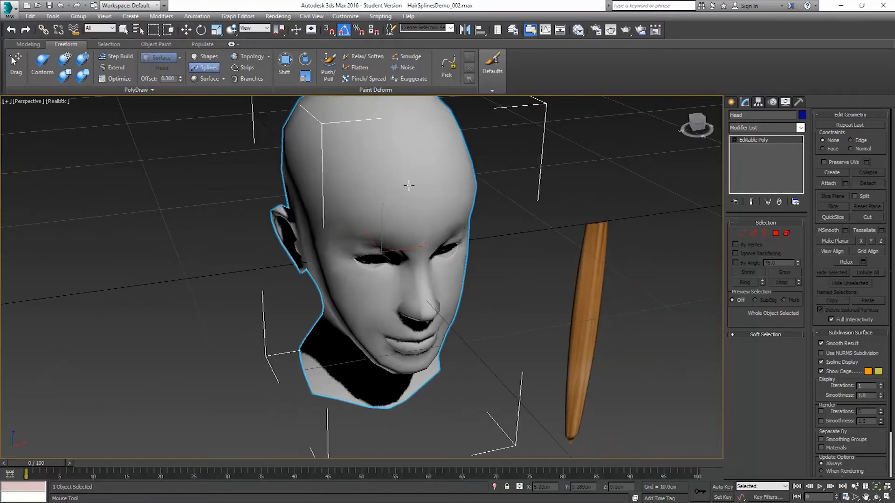
{"action": "middle_click_drag", "start_coordinate": [437, 156], "coordinate": [448, 155], "text": "alt"}
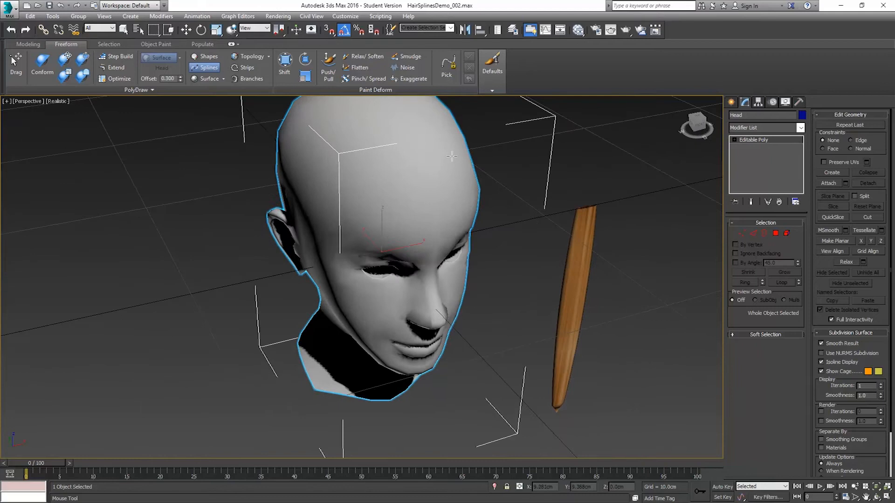
{"action": "mouse_move", "coordinate": [454, 148]}
{"action": "left_mouse_down"}
{"action": "mouse_move", "coordinate": [385, 152]}
{"action": "mouse_move", "coordinate": [355, 164]}
{"action": "mouse_move", "coordinate": [336, 209]}
{"action": "left_mouse_up"}
{"action": "key", "text": "w"}
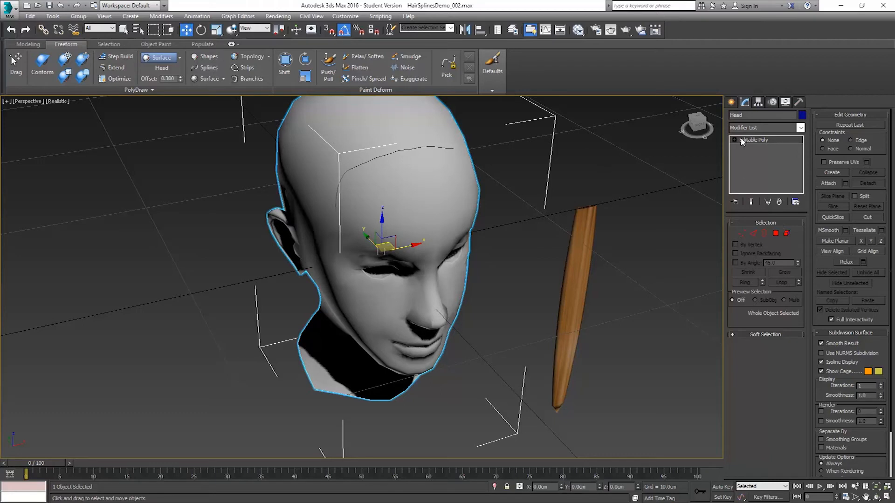
Step: Select the forehead spline, inspect its vertices, and delete it
{"action": "left_click", "coordinate": [407, 148]}
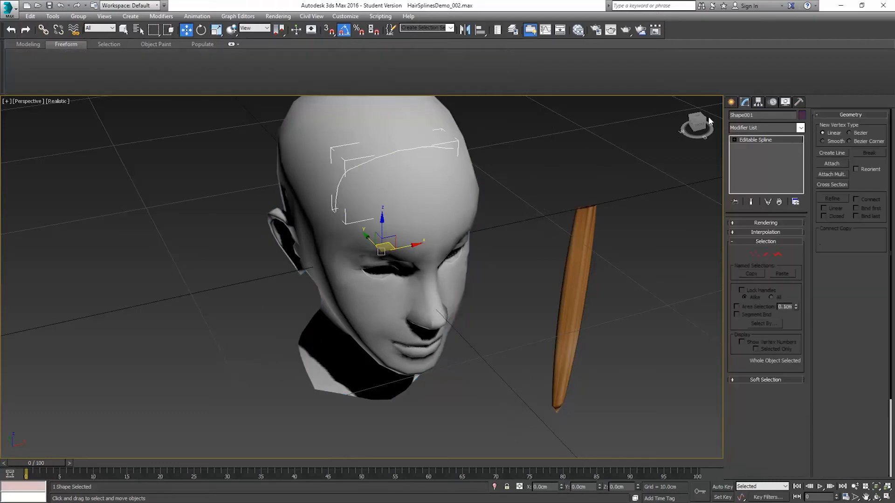
{"action": "left_click", "coordinate": [754, 254]}
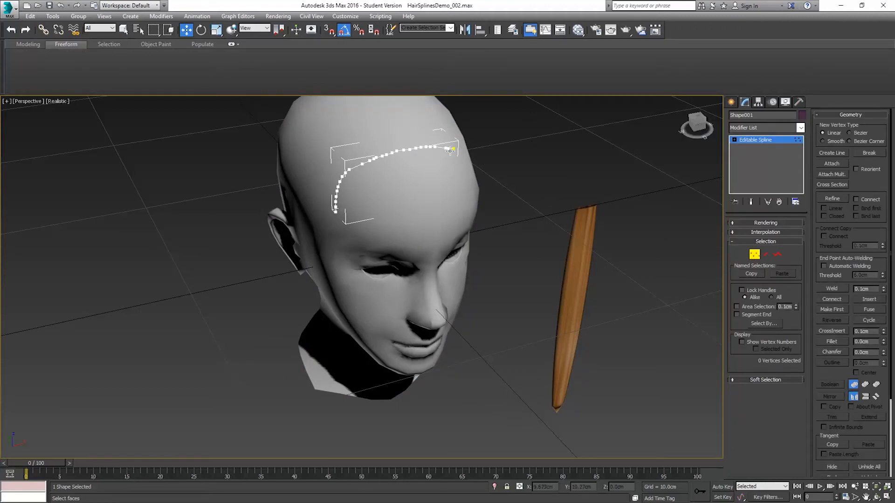
{"action": "left_click", "coordinate": [754, 254]}
{"action": "left_click", "coordinate": [491, 168]}
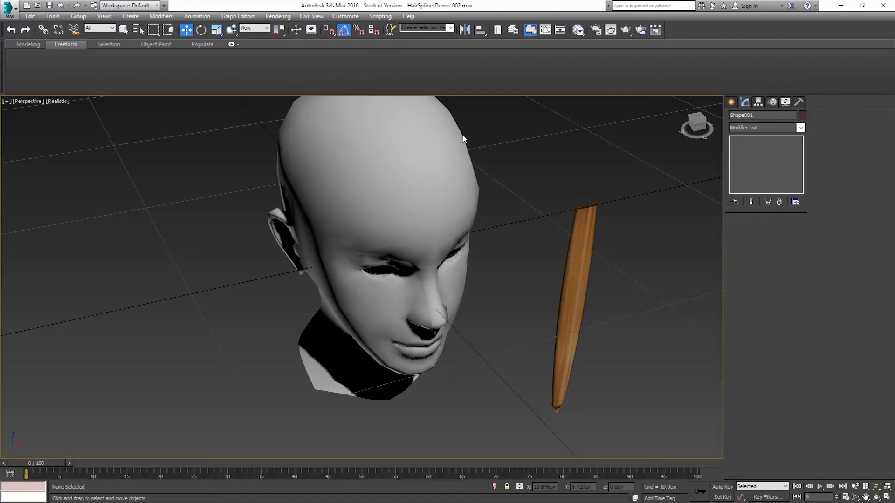
Step: Select the Head and adjust PolyDraw's Min Distance settings to space spline vertices farther apart
{"action": "left_click", "coordinate": [375, 125]}
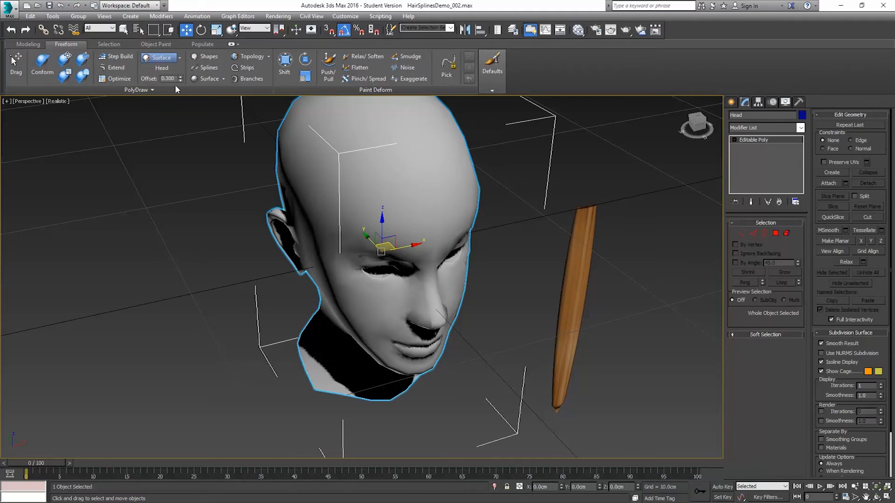
{"action": "left_click", "coordinate": [145, 88]}
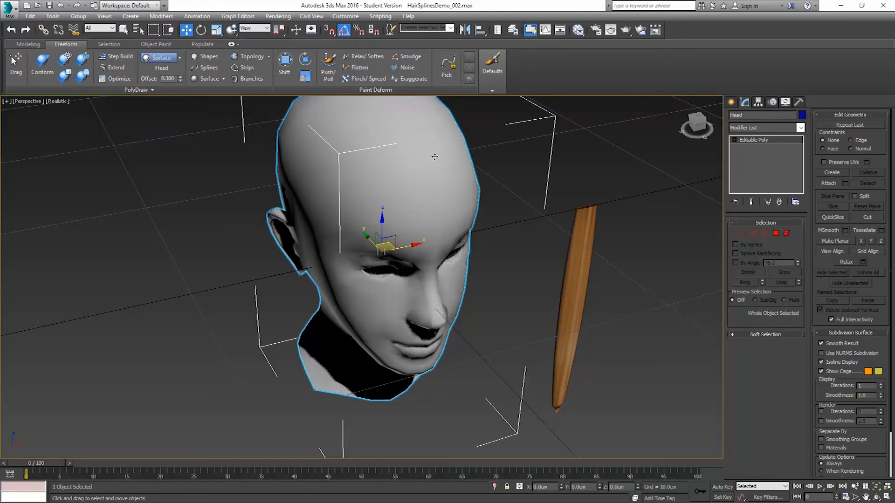
{"action": "left_click", "coordinate": [131, 90]}
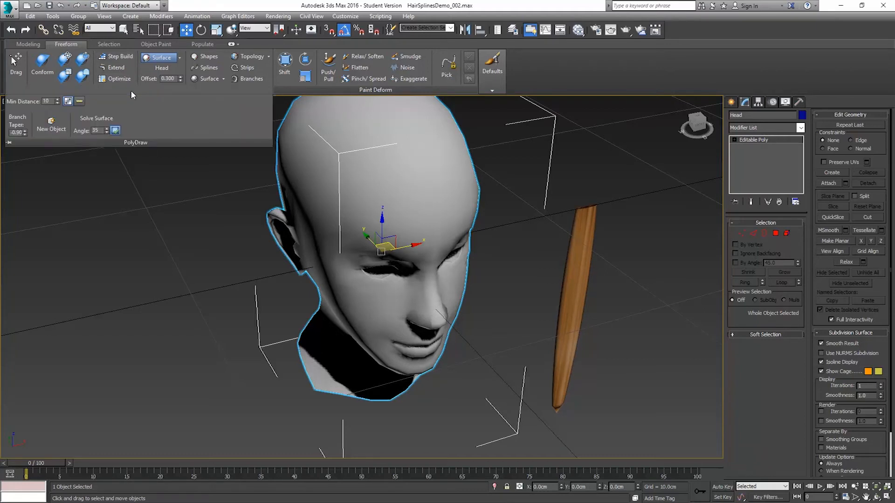
{"action": "left_click", "coordinate": [68, 101]}
{"action": "left_click", "coordinate": [79, 104]}
Step: Draw a new spline on the head from the top of the forehead down past the temple to the cheek
{"action": "left_click", "coordinate": [205, 67]}
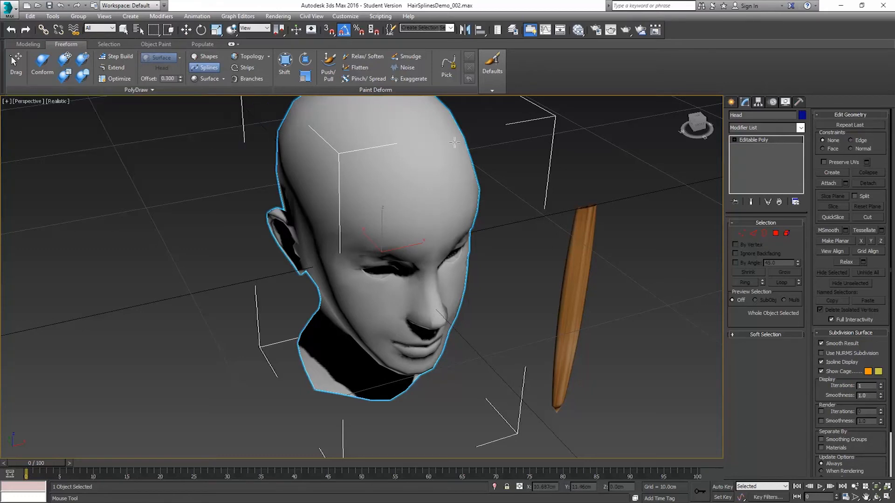
{"action": "mouse_move", "coordinate": [452, 142]}
{"action": "left_mouse_down"}
{"action": "mouse_move", "coordinate": [402, 141]}
{"action": "mouse_move", "coordinate": [318, 180]}
{"action": "mouse_move", "coordinate": [305, 219]}
{"action": "mouse_move", "coordinate": [328, 311]}
{"action": "left_mouse_up"}
{"action": "mouse_move", "coordinate": [309, 263]}
{"action": "middle_mouse_down", "text": "alt"}
{"action": "mouse_move", "coordinate": [347, 234]}
{"action": "mouse_move", "coordinate": [274, 242]}
{"action": "mouse_move", "coordinate": [277, 216]}
{"action": "mouse_move", "coordinate": [351, 233]}
{"action": "mouse_move", "coordinate": [434, 226]}
{"action": "middle_mouse_up", "text": "alt"}
{"action": "scroll", "coordinate": [434, 226], "scroll_direction": "up", "scroll_amount": 6}
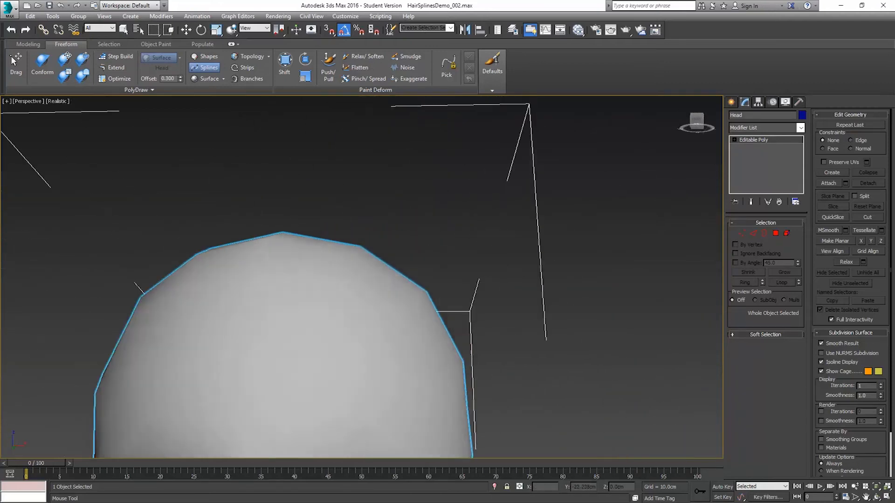
{"action": "mouse_move", "coordinate": [365, 232]}
{"action": "middle_mouse_down", "text": "alt"}
{"action": "mouse_move", "coordinate": [373, 212]}
{"action": "mouse_move", "coordinate": [365, 233]}
{"action": "middle_mouse_up", "text": "alt"}
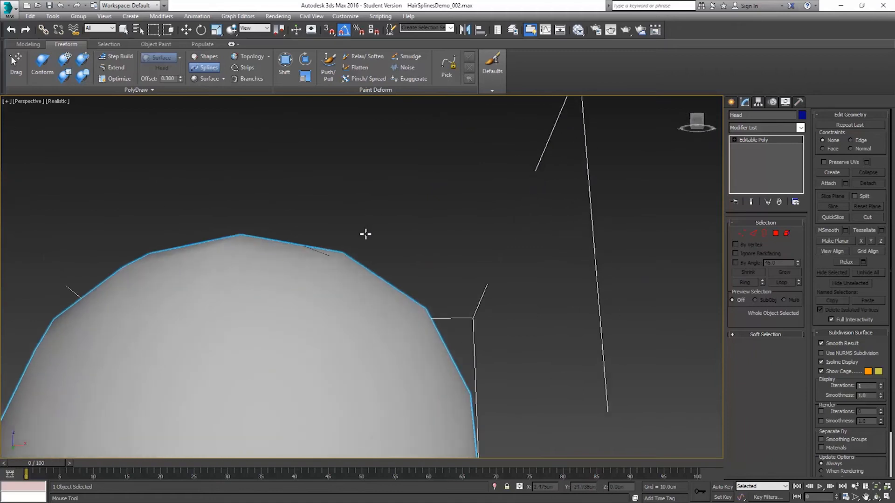
{"action": "scroll", "coordinate": [233, 239], "scroll_direction": "down", "scroll_amount": 3}
{"action": "scroll", "coordinate": [230, 238], "scroll_direction": "down", "scroll_amount": 3}
{"action": "middle_click_drag", "start_coordinate": [196, 294], "coordinate": [267, 254], "text": "alt"}
{"action": "middle_click_drag", "start_coordinate": [229, 303], "coordinate": [454, 246], "text": "alt"}
Step: Select the new spline and move its two lowest vertices outward from the cheek
{"action": "key", "text": "1"}
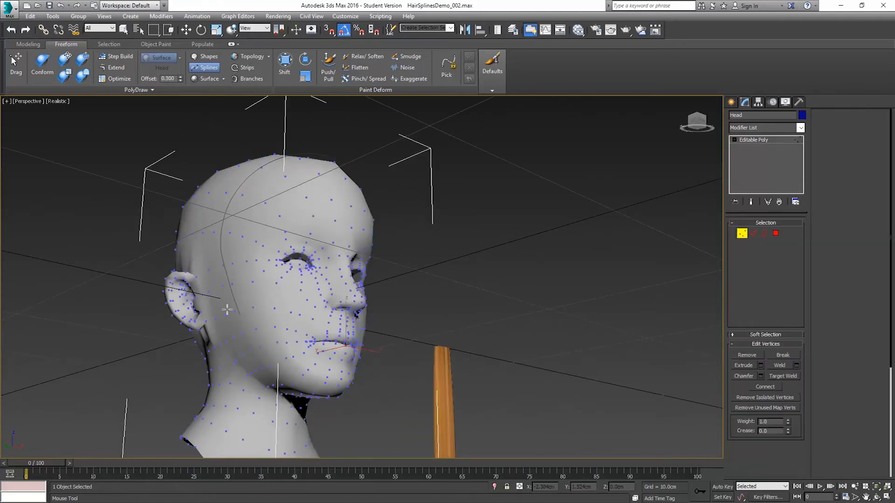
{"action": "left_click", "coordinate": [742, 234]}
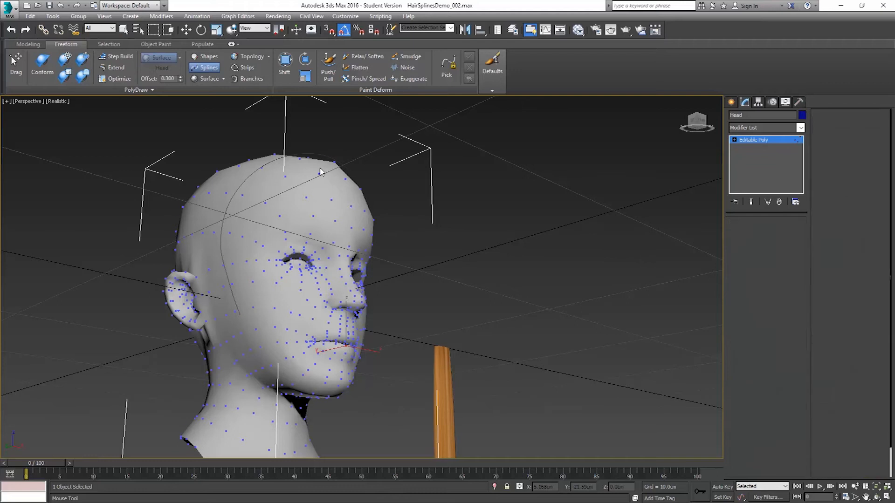
{"action": "key", "text": "w"}
{"action": "left_click", "coordinate": [302, 156]}
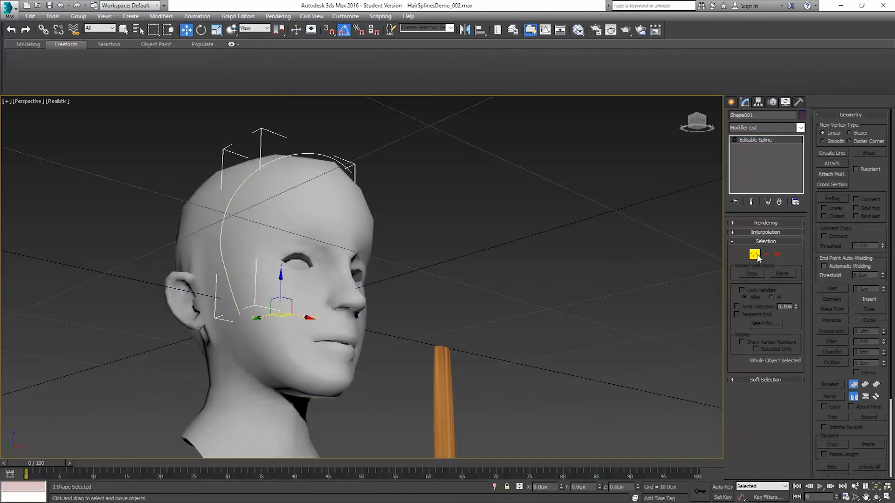
{"action": "left_click", "coordinate": [754, 255]}
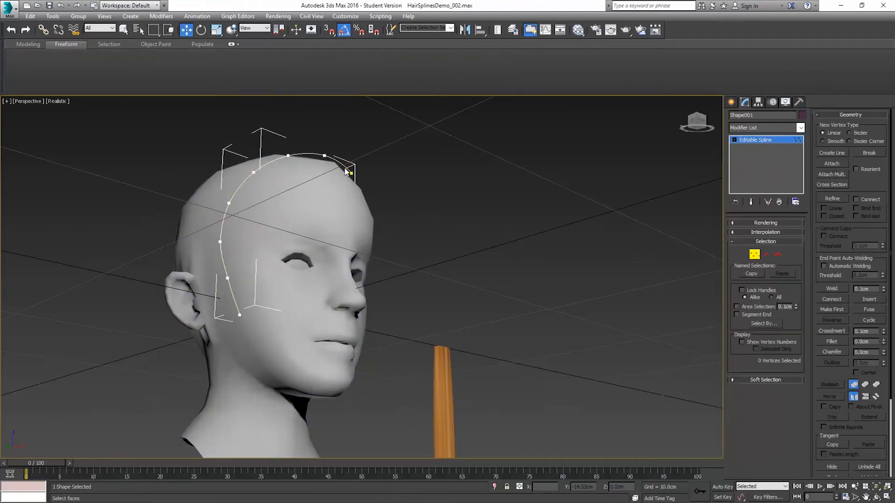
{"action": "left_click", "coordinate": [239, 315]}
{"action": "middle_click_drag", "start_coordinate": [380, 256], "coordinate": [298, 308], "text": "alt"}
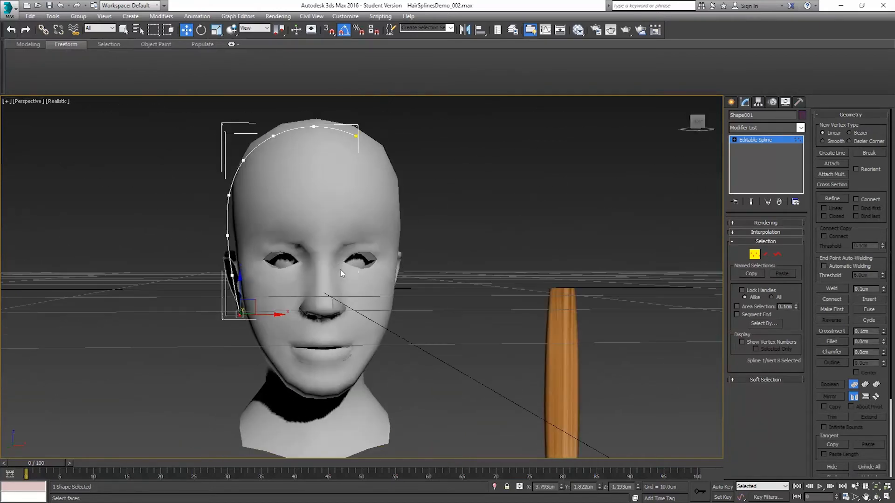
{"action": "left_click_drag", "start_coordinate": [264, 315], "coordinate": [236, 315]}
{"action": "left_click", "coordinate": [232, 275]}
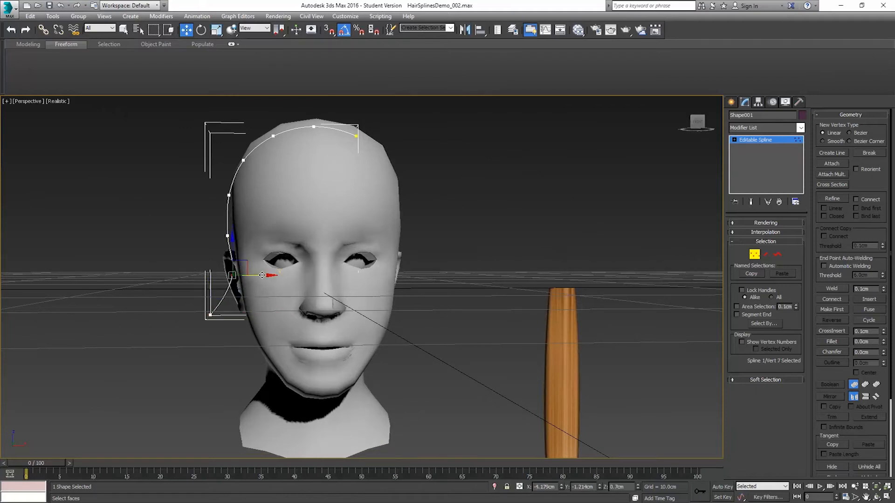
{"action": "left_click_drag", "start_coordinate": [254, 276], "coordinate": [251, 278]}
Step: Divide the spline's lowest segment with 1 new vertex, and select that vertex to check its vertex type
{"action": "middle_click_drag", "start_coordinate": [234, 289], "coordinate": [278, 301], "text": "alt"}
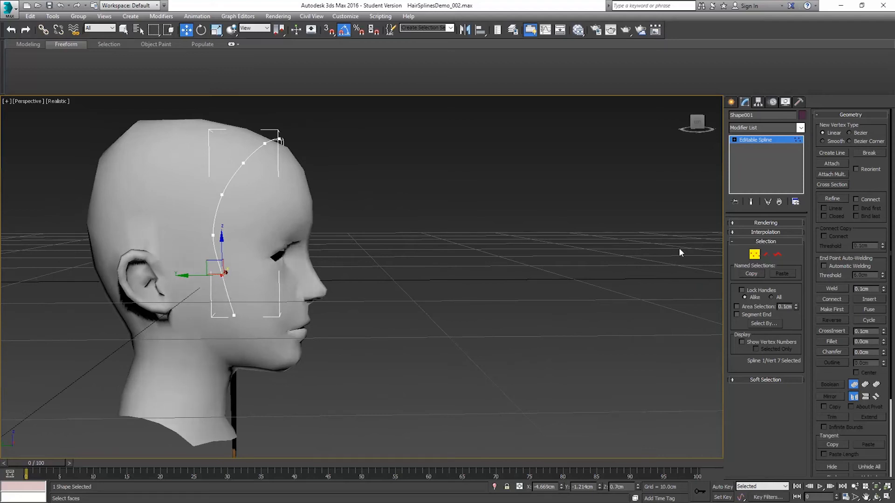
{"action": "left_click", "coordinate": [765, 254]}
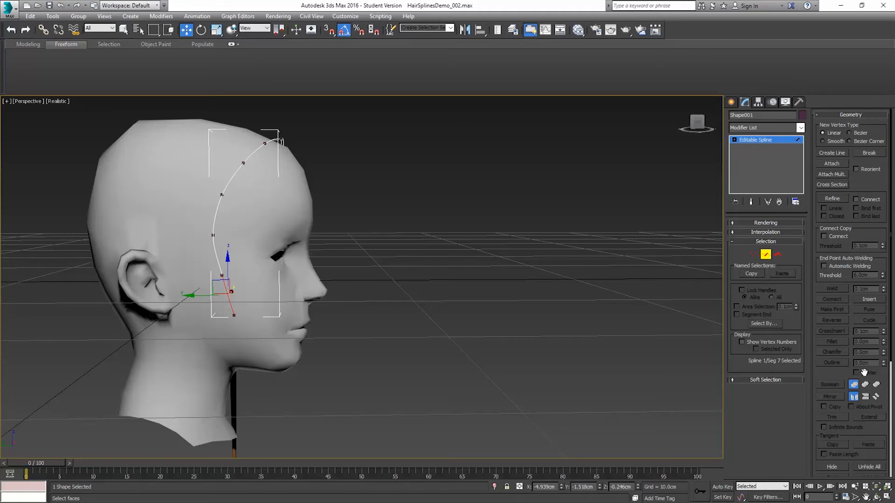
{"action": "left_click_drag", "start_coordinate": [842, 375], "coordinate": [827, 208]}
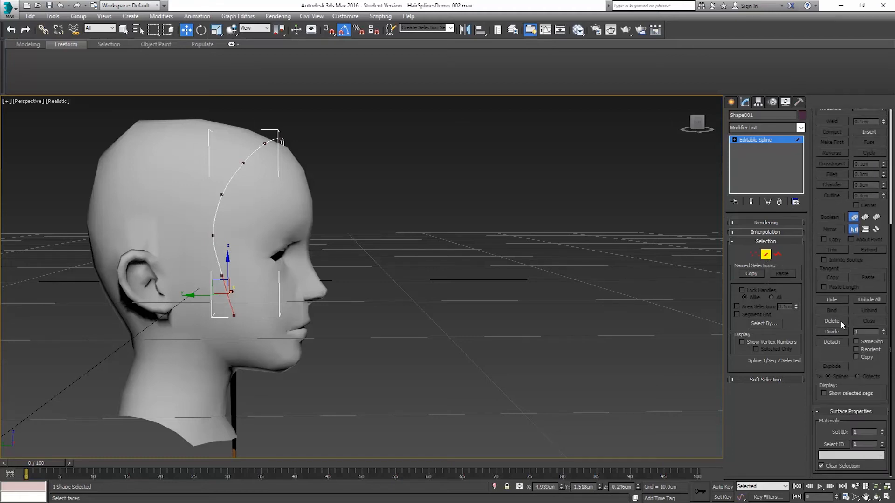
{"action": "left_click", "coordinate": [833, 332]}
{"action": "left_click", "coordinate": [753, 254]}
{"action": "left_click", "coordinate": [222, 274]}
{"action": "left_click", "coordinate": [227, 294]}
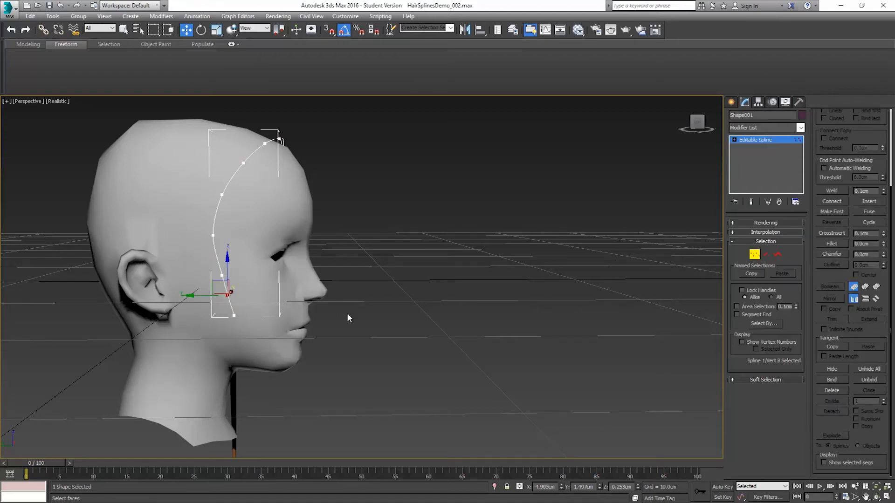
{"action": "right_click", "coordinate": [386, 289]}
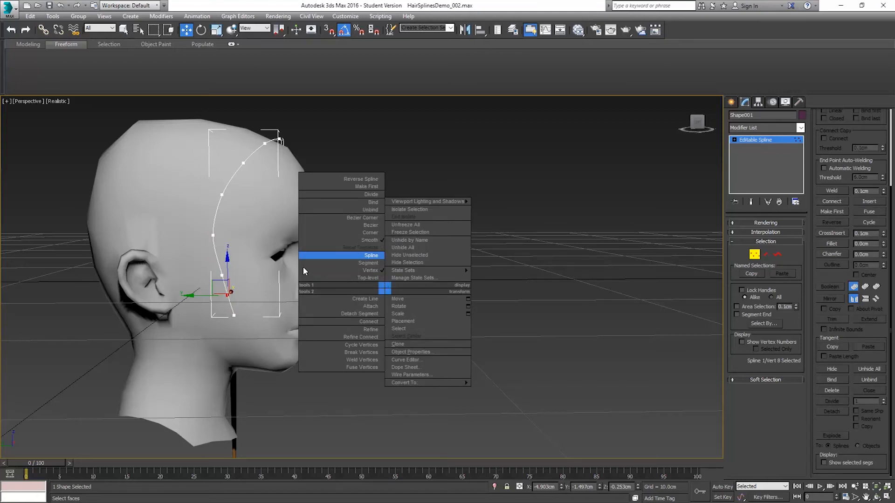
{"action": "left_click", "coordinate": [605, 222]}
Step: Reposition the spline's last two vertices in side view so that the tip curls forward across the cheek
{"action": "middle_click_drag", "start_coordinate": [257, 342], "coordinate": [410, 285]}
{"action": "scroll", "coordinate": [410, 285], "scroll_direction": "up", "scroll_amount": 2}
{"action": "scroll", "coordinate": [406, 285], "scroll_direction": "up", "scroll_amount": 3}
{"action": "left_click_drag", "start_coordinate": [377, 221], "coordinate": [338, 244]}
{"action": "mouse_move", "coordinate": [409, 243]}
{"action": "middle_mouse_down", "text": "alt"}
{"action": "mouse_move", "coordinate": [371, 256]}
{"action": "mouse_move", "coordinate": [351, 248]}
{"action": "mouse_move", "coordinate": [402, 258]}
{"action": "middle_mouse_up", "text": "alt"}
{"action": "left_click_drag", "start_coordinate": [394, 250], "coordinate": [407, 252]}
{"action": "middle_click_drag", "start_coordinate": [337, 282], "coordinate": [383, 280], "text": "alt"}
{"action": "left_click", "coordinate": [416, 279], "text": "ctrl"}
{"action": "left_click_drag", "start_coordinate": [383, 276], "coordinate": [461, 251]}
{"action": "left_click", "coordinate": [450, 275]}
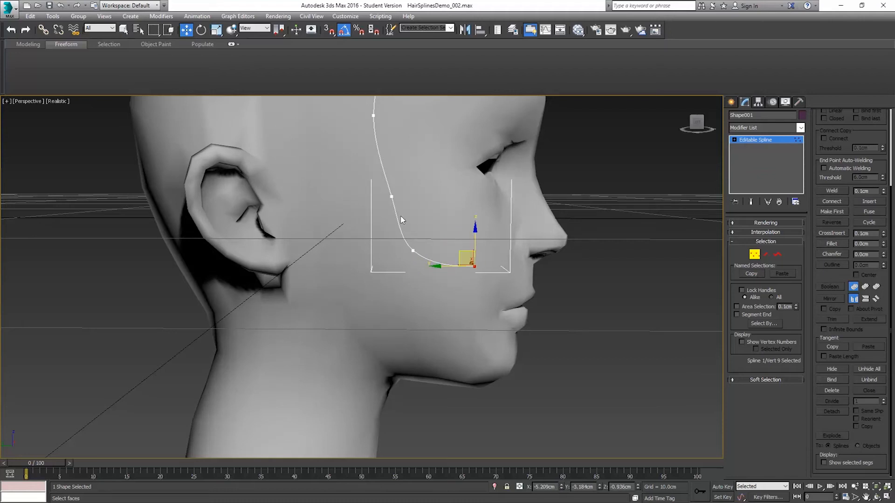
Step: Nudge the vertex above the curl slightly and move the last two spline vertices farther outward from the cheek
{"action": "left_click", "coordinate": [389, 196]}
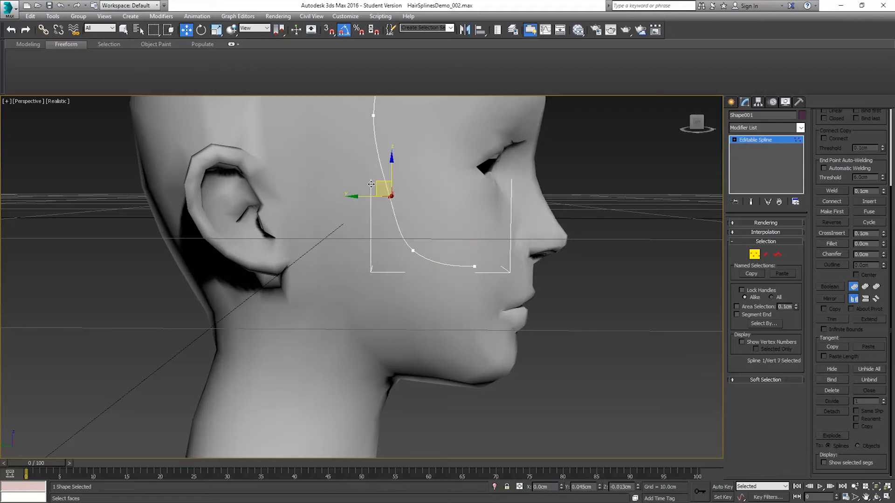
{"action": "middle_click_drag", "start_coordinate": [371, 184], "coordinate": [363, 208], "text": "alt"}
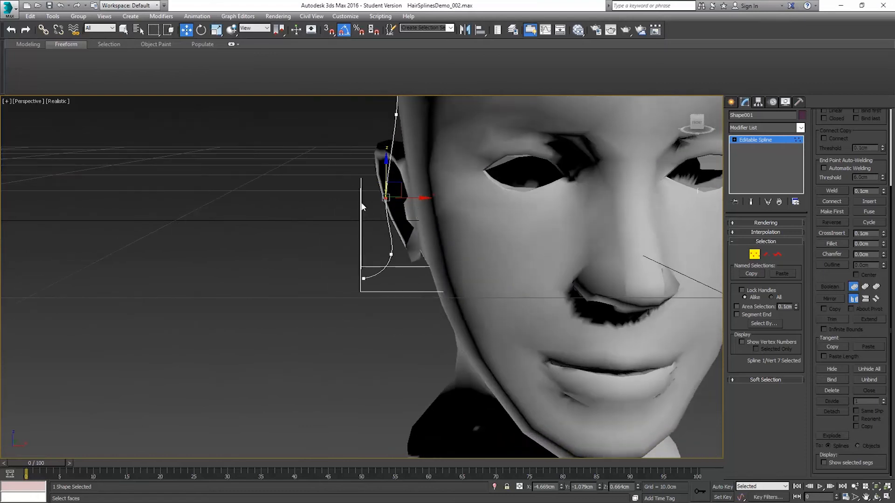
{"action": "left_click_drag", "start_coordinate": [414, 297], "coordinate": [414, 298]}
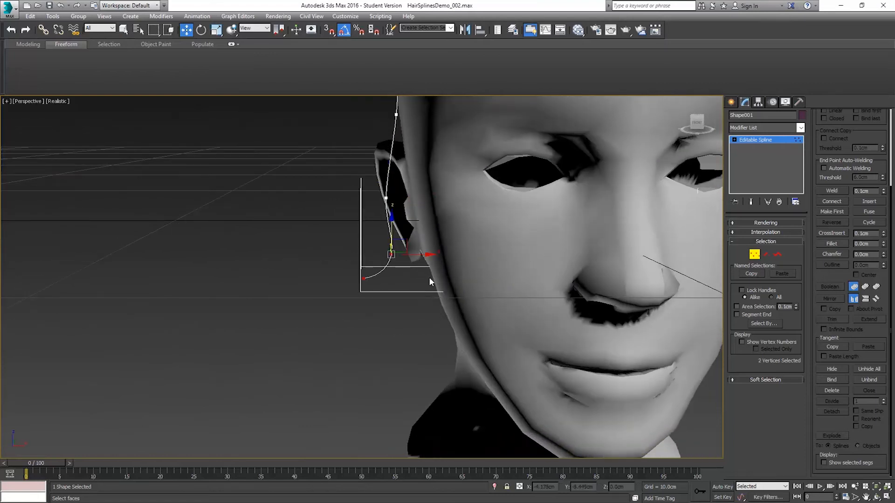
{"action": "left_click_drag", "start_coordinate": [418, 257], "coordinate": [391, 257]}
{"action": "scroll", "coordinate": [428, 243], "scroll_direction": "down", "scroll_amount": 5}
{"action": "middle_click_drag", "start_coordinate": [428, 243], "coordinate": [431, 329]}
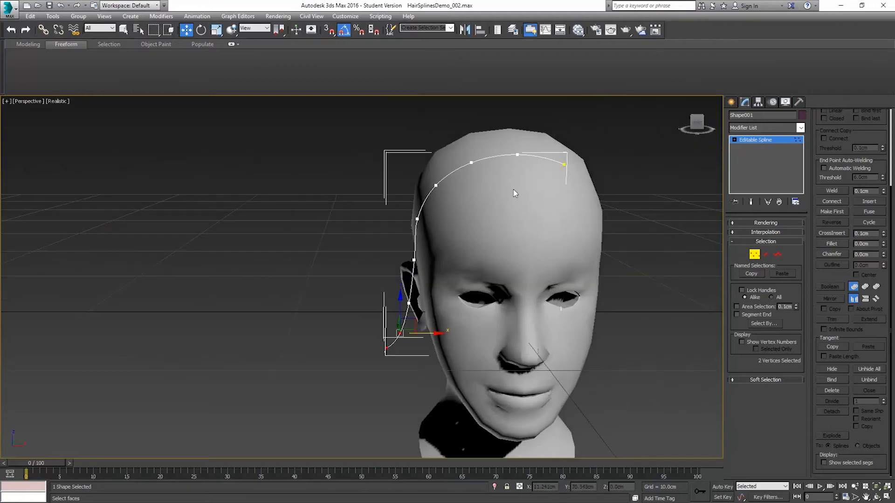
{"action": "middle_click_drag", "start_coordinate": [370, 334], "coordinate": [398, 321], "text": "alt"}
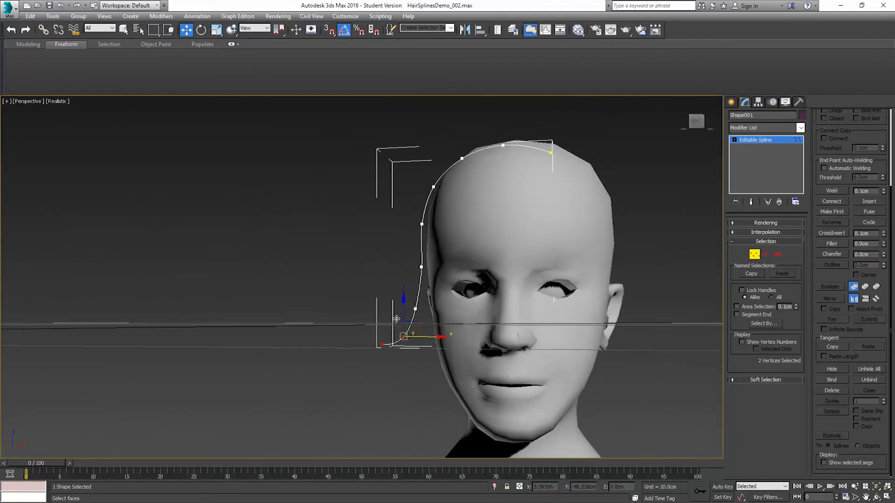
Step: Try to move the spline's fourth vertex at the side of the head with soft selection on and a 6.1 cm falloff
{"action": "left_click", "coordinate": [431, 190]}
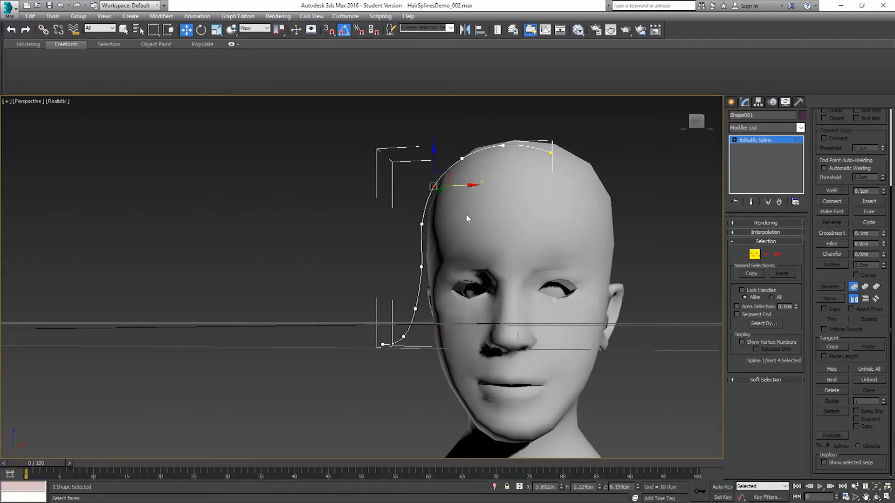
{"action": "left_click", "coordinate": [757, 380]}
{"action": "left_click", "coordinate": [736, 378]}
{"action": "mouse_move", "coordinate": [445, 174]}
{"action": "left_mouse_down"}
{"action": "mouse_move", "coordinate": [432, 142]}
{"action": "mouse_move", "coordinate": [441, 160]}
{"action": "left_mouse_up"}
{"action": "right_click", "coordinate": [441, 159]}
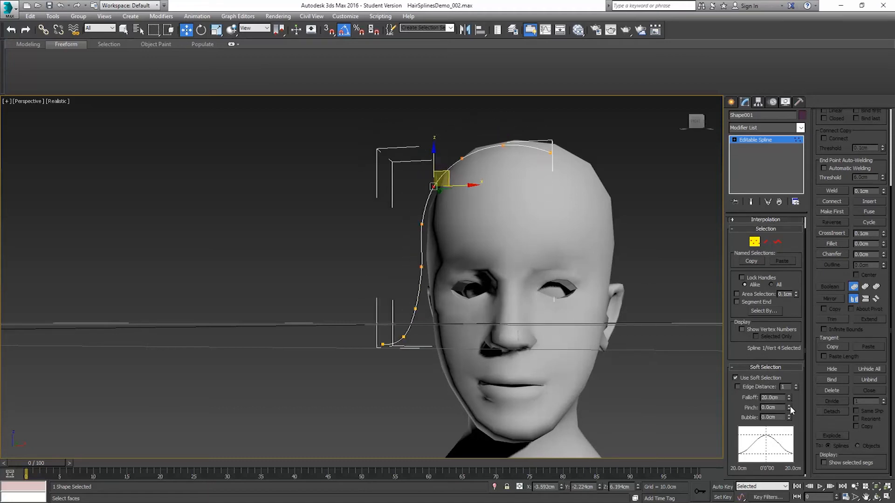
{"action": "left_click_drag", "start_coordinate": [788, 402], "coordinate": [798, 459]}
{"action": "mouse_move", "coordinate": [443, 176]}
{"action": "left_mouse_down"}
{"action": "mouse_move", "coordinate": [437, 145]}
{"action": "mouse_move", "coordinate": [450, 176]}
{"action": "mouse_move", "coordinate": [436, 161]}
{"action": "left_mouse_up"}
{"action": "right_click", "coordinate": [450, 176]}
Step: Try to move the spline's first vertex with soft selection, undo that move, and turn soft selection off
{"action": "middle_click_drag", "start_coordinate": [460, 187], "coordinate": [554, 174], "text": "alt"}
{"action": "left_click", "coordinate": [553, 155]}
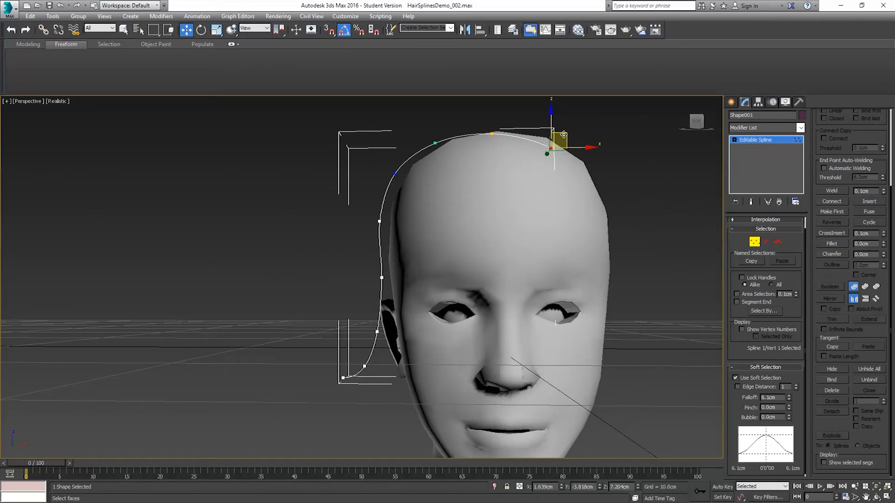
{"action": "left_click_drag", "start_coordinate": [563, 134], "coordinate": [565, 146]}
{"action": "key", "text": "ctrl+z"}
{"action": "left_click", "coordinate": [736, 378]}
Step: Move the spline's first vertex down and slightly back so that the root sinks into the scalp
{"action": "middle_click_drag", "start_coordinate": [601, 175], "coordinate": [583, 147], "text": "alt"}
{"action": "left_click_drag", "start_coordinate": [566, 135], "coordinate": [566, 150]}
{"action": "middle_click_drag", "start_coordinate": [566, 150], "coordinate": [583, 189], "text": "alt"}
{"action": "left_click_drag", "start_coordinate": [582, 165], "coordinate": [588, 166]}
{"action": "middle_click_drag", "start_coordinate": [555, 199], "coordinate": [643, 187], "text": "alt"}
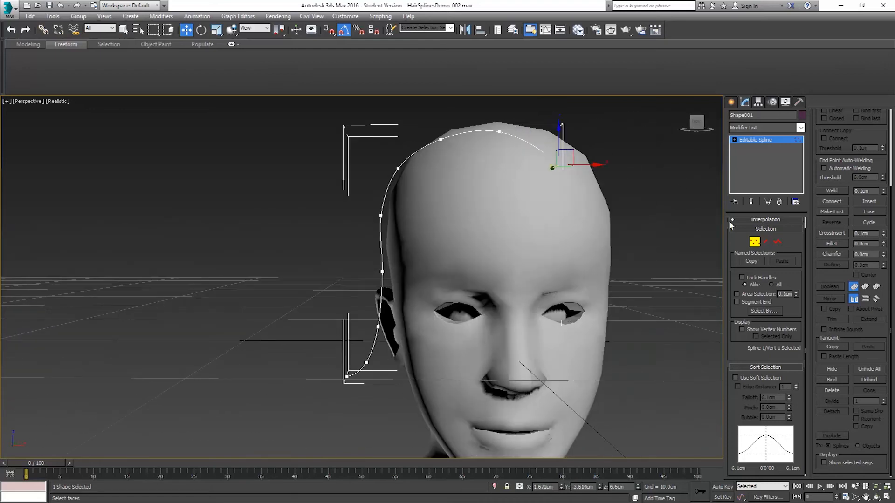
Step: Select the spline's first segment, at the root, and divide it with 1 new vertex
{"action": "left_click", "coordinate": [766, 241]}
{"action": "left_click", "coordinate": [535, 145]}
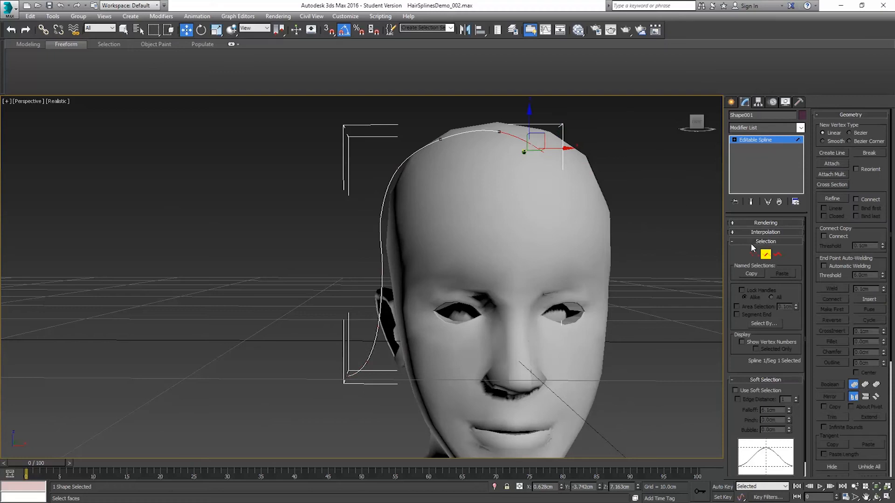
{"action": "scroll", "coordinate": [860, 234], "scroll_direction": "down", "scroll_amount": 2}
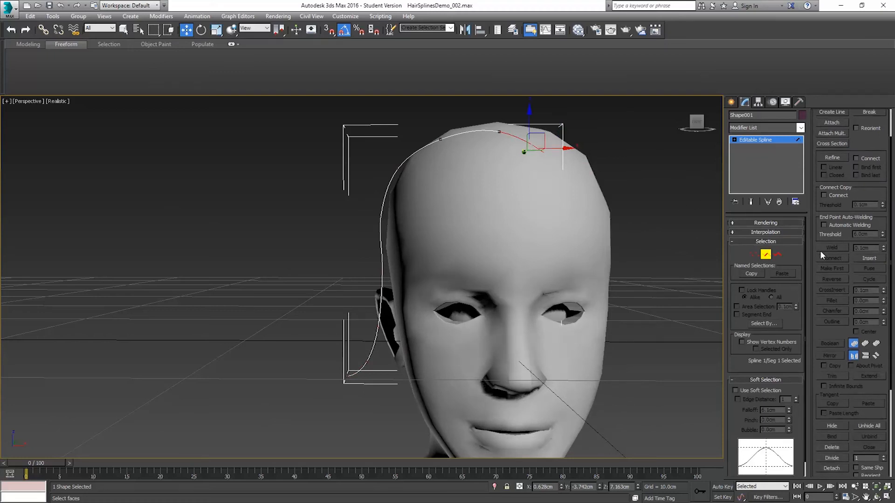
{"action": "scroll", "coordinate": [876, 128], "scroll_direction": "down", "scroll_amount": 3}
{"action": "left_click", "coordinate": [832, 393]}
Step: Move the new second vertex up and forward so that the curve arcs off the scalp, and leave vertex editing
{"action": "left_click", "coordinate": [754, 254]}
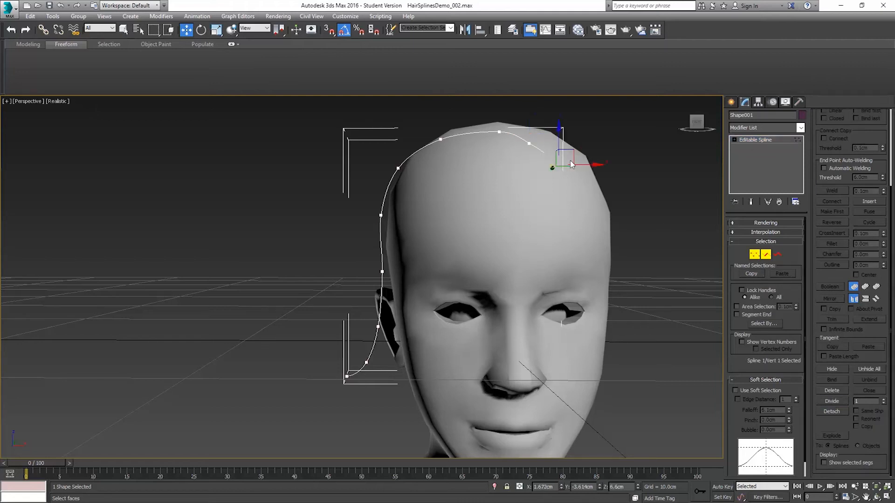
{"action": "left_click", "coordinate": [529, 143]}
{"action": "middle_click_drag", "start_coordinate": [539, 168], "coordinate": [540, 163], "text": "alt"}
{"action": "left_click_drag", "start_coordinate": [540, 130], "coordinate": [554, 125]}
{"action": "middle_click_drag", "start_coordinate": [591, 167], "coordinate": [550, 169], "text": "alt"}
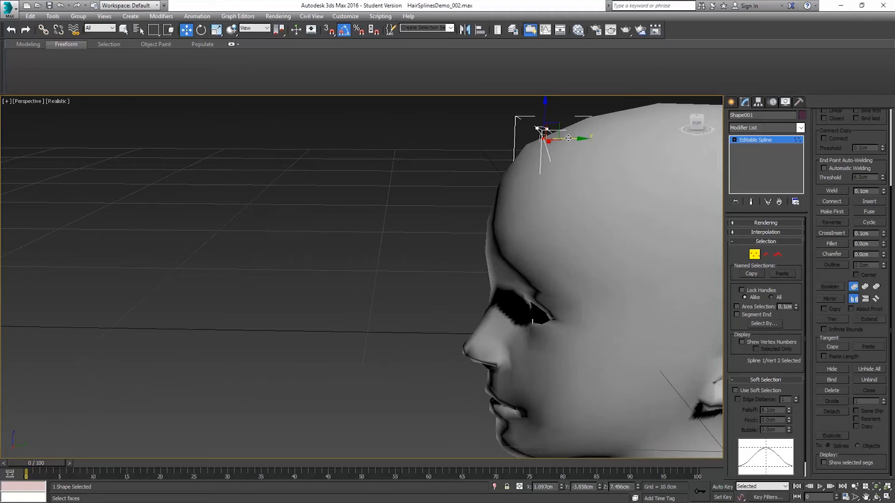
{"action": "left_click_drag", "start_coordinate": [570, 139], "coordinate": [563, 140]}
{"action": "middle_click_drag", "start_coordinate": [530, 185], "coordinate": [557, 131], "text": "alt"}
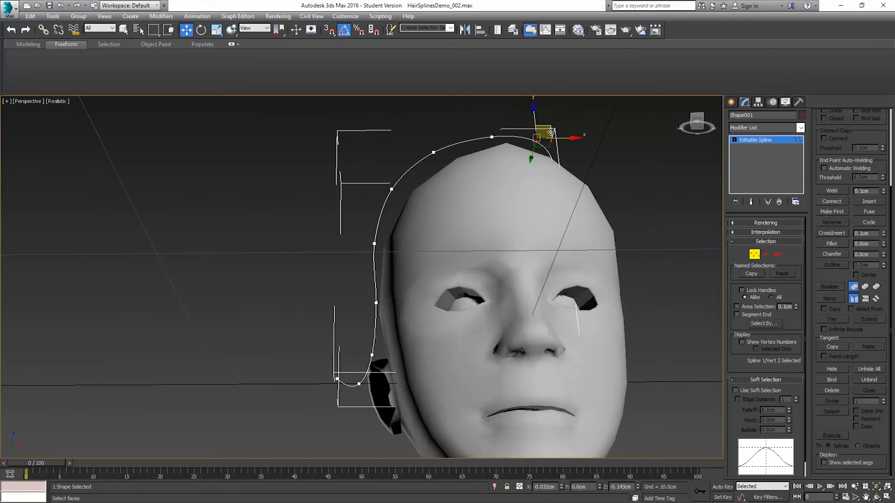
{"action": "middle_click_drag", "start_coordinate": [585, 165], "coordinate": [503, 141], "text": "alt"}
{"action": "key", "text": "1"}
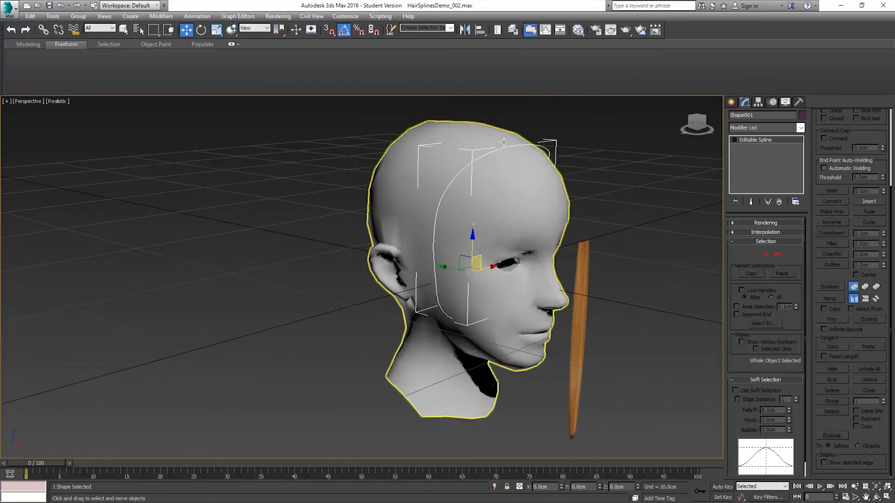
Step: Clone Hair_Strand_01 along X as an independent copy beside the original
{"action": "middle_click_drag", "start_coordinate": [437, 245], "coordinate": [575, 279], "text": "alt"}
{"action": "left_click", "coordinate": [624, 294]}
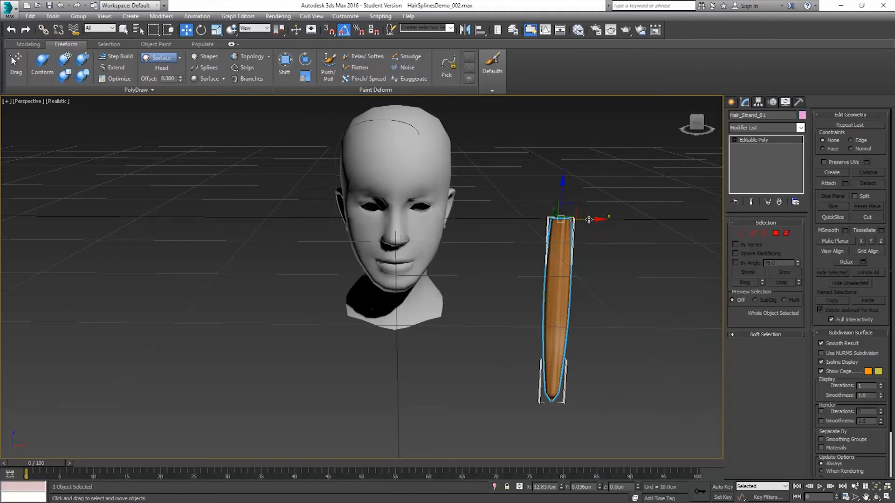
{"action": "left_click_drag", "start_coordinate": [588, 219], "coordinate": [646, 220], "text": "shift"}
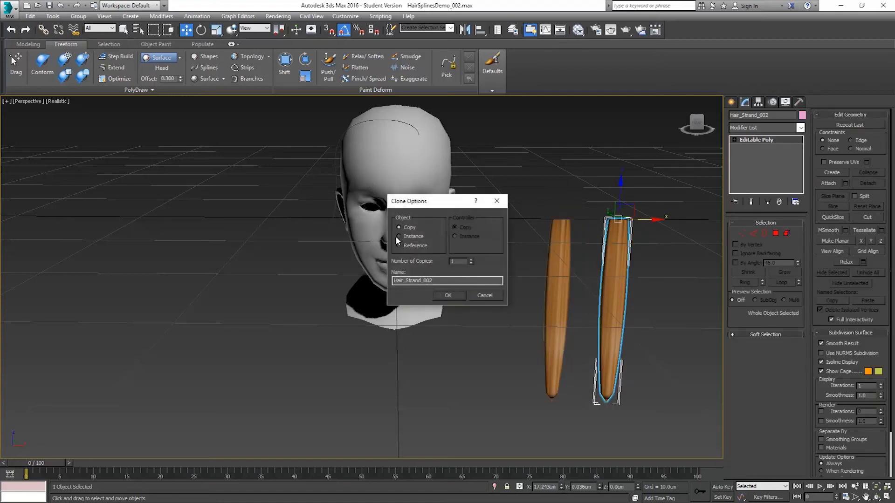
{"action": "left_click", "coordinate": [448, 295]}
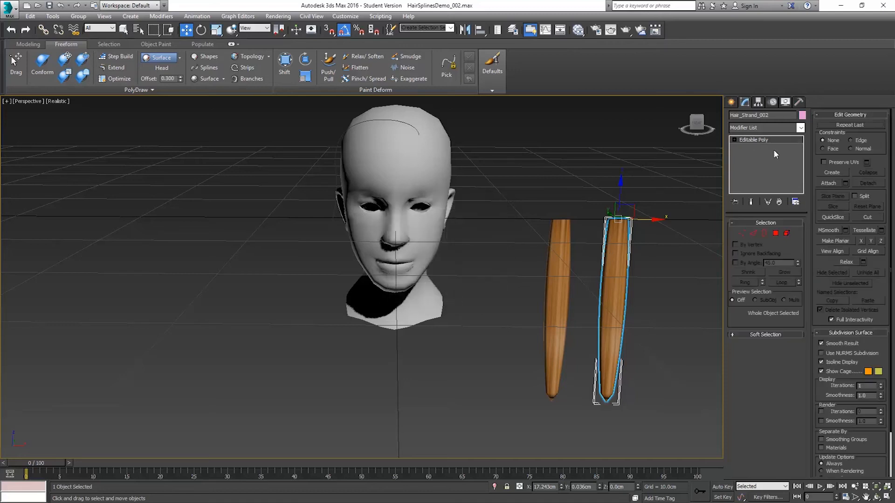
Step: Look through the modifiers available for the cloned strand, and delete the clone
{"action": "left_click", "coordinate": [800, 128]}
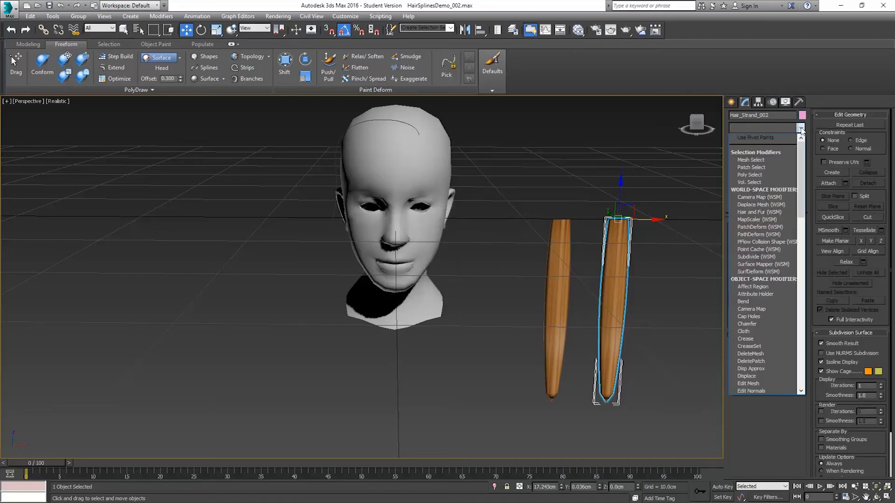
{"action": "scroll", "coordinate": [764, 219], "scroll_direction": "down", "scroll_amount": 2}
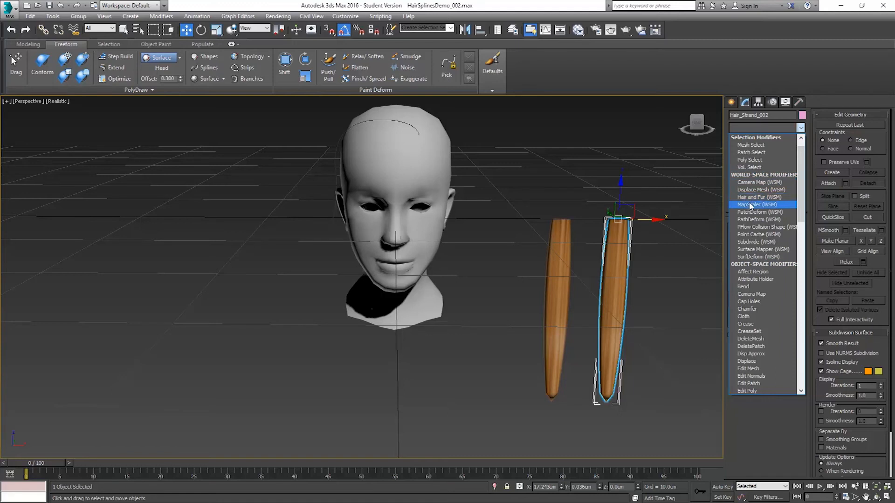
{"action": "left_click", "coordinate": [715, 83]}
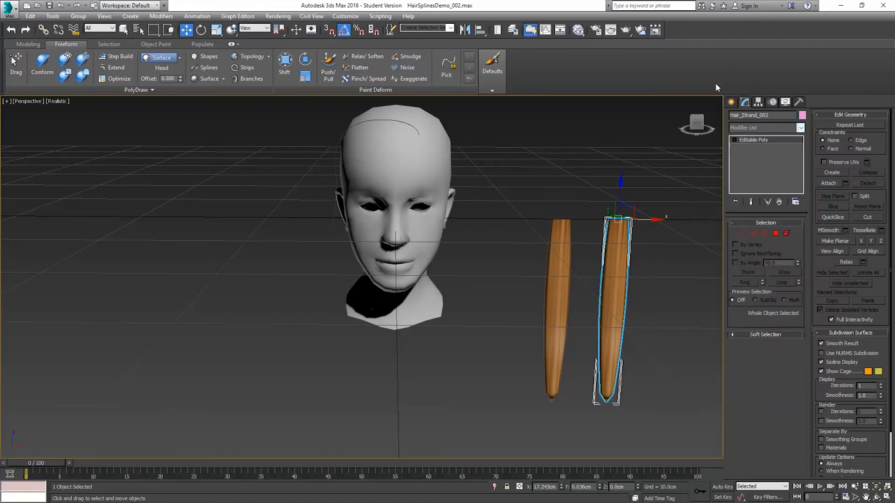
{"action": "left_click", "coordinate": [801, 129]}
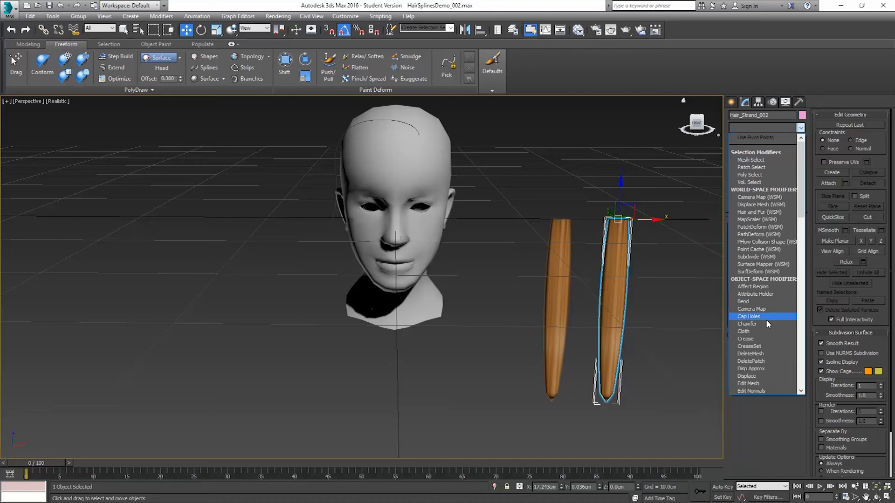
{"action": "left_click_drag", "start_coordinate": [799, 200], "coordinate": [800, 235]}
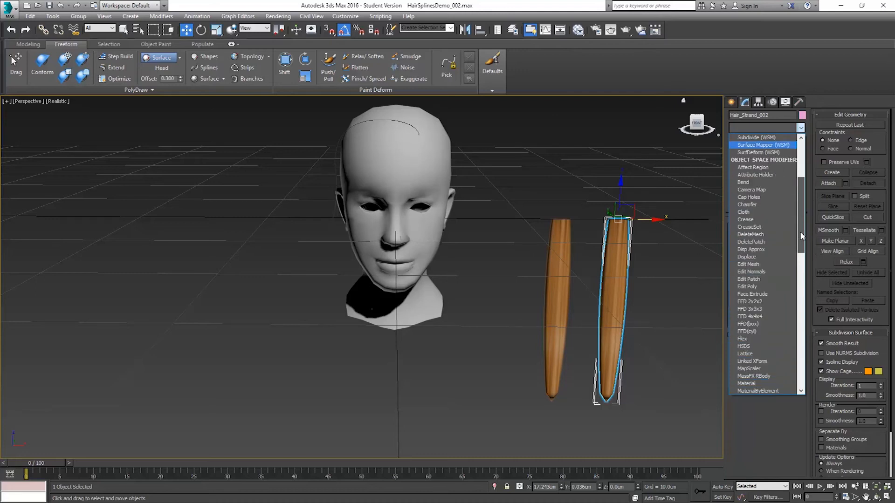
{"action": "left_click", "coordinate": [613, 258]}
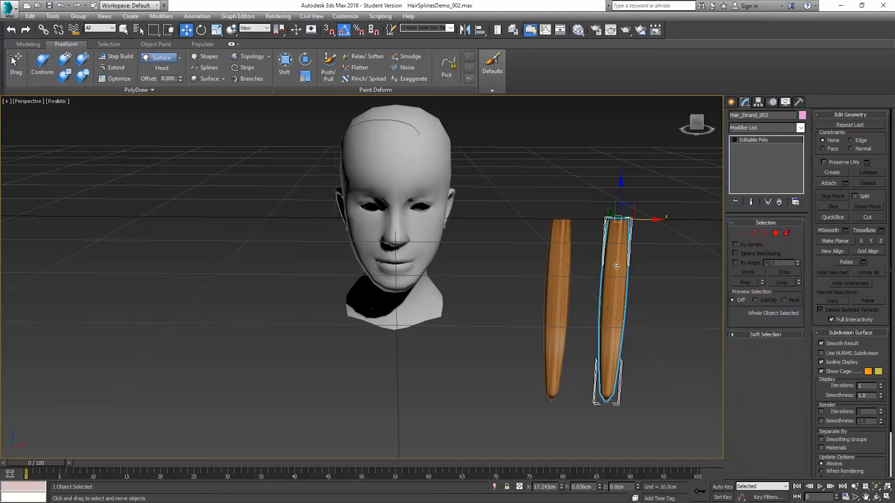
{"action": "key", "text": "Delete"}
Step: Apply an FFD 3x3x3 modifier to the original strand, Hair_Strand_01
{"action": "left_click", "coordinate": [552, 264]}
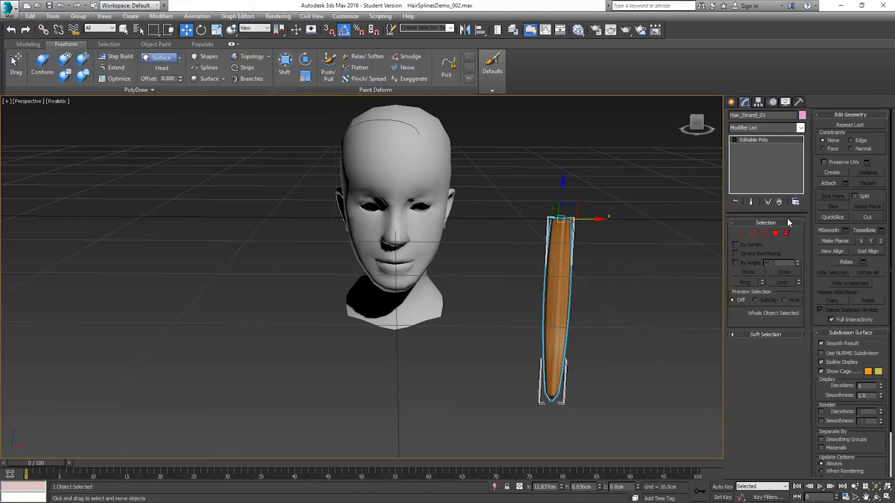
{"action": "left_click", "coordinate": [800, 128]}
{"action": "left_click_drag", "start_coordinate": [801, 159], "coordinate": [801, 208]}
{"action": "left_click", "coordinate": [750, 279]}
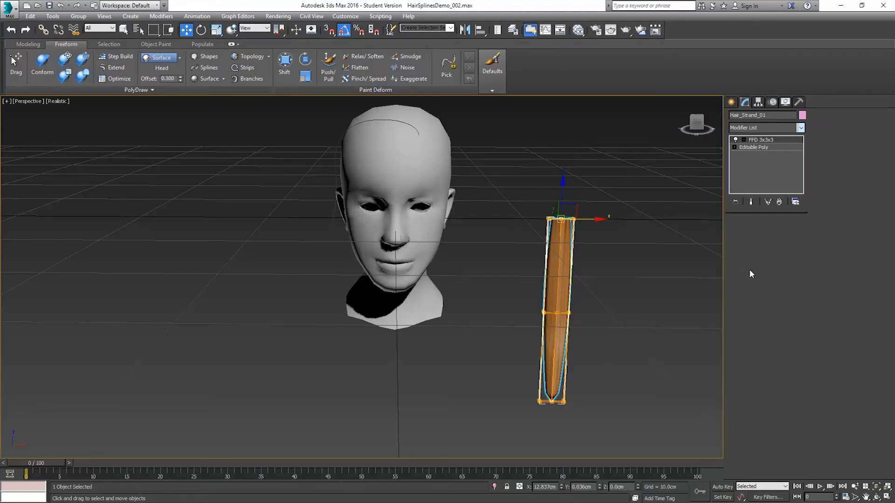
Step: Try to scale the FFD lattice's middle row of control points along X, and return to the whole FFD modifier
{"action": "left_click", "coordinate": [743, 139]}
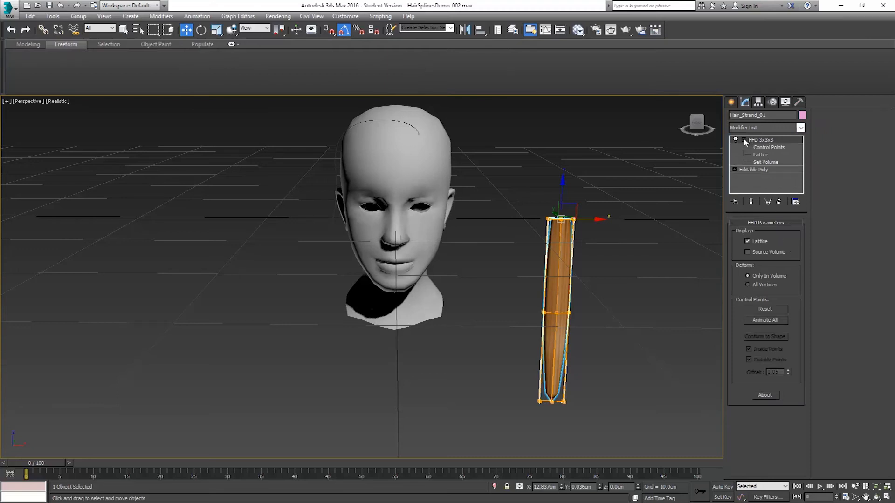
{"action": "middle_click_drag", "start_coordinate": [597, 263], "coordinate": [592, 255], "text": "alt"}
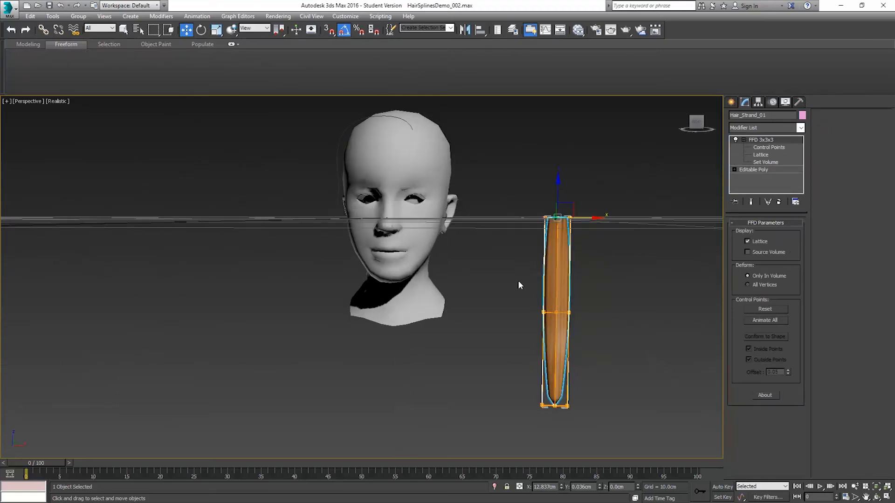
{"action": "left_click_drag", "start_coordinate": [607, 339], "coordinate": [609, 339]}
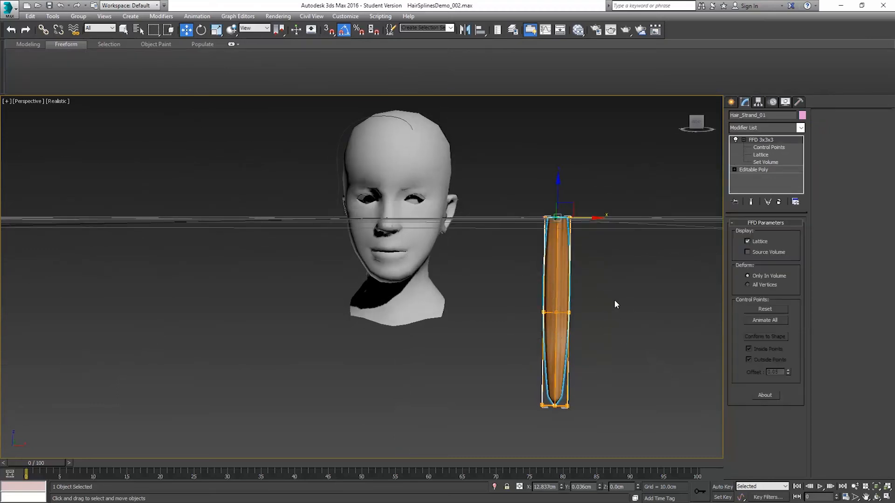
{"action": "left_click", "coordinate": [768, 147]}
{"action": "left_click_drag", "start_coordinate": [599, 341], "coordinate": [601, 339]}
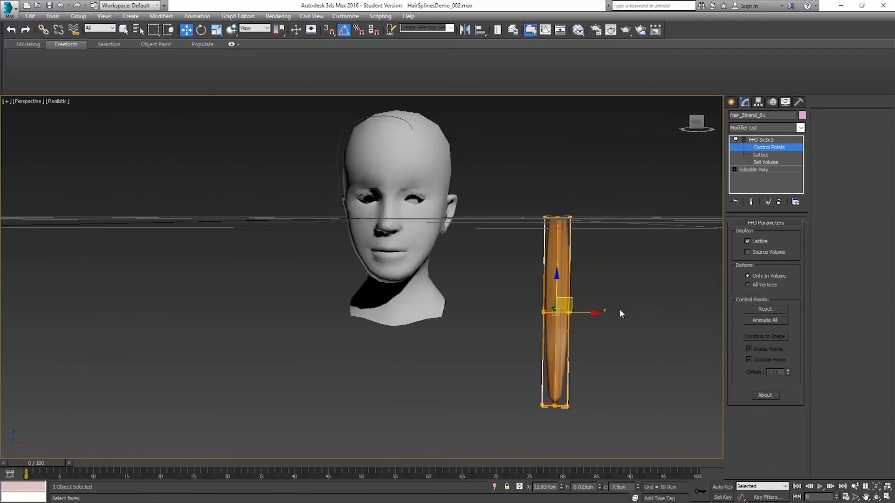
{"action": "left_click", "coordinate": [216, 30]}
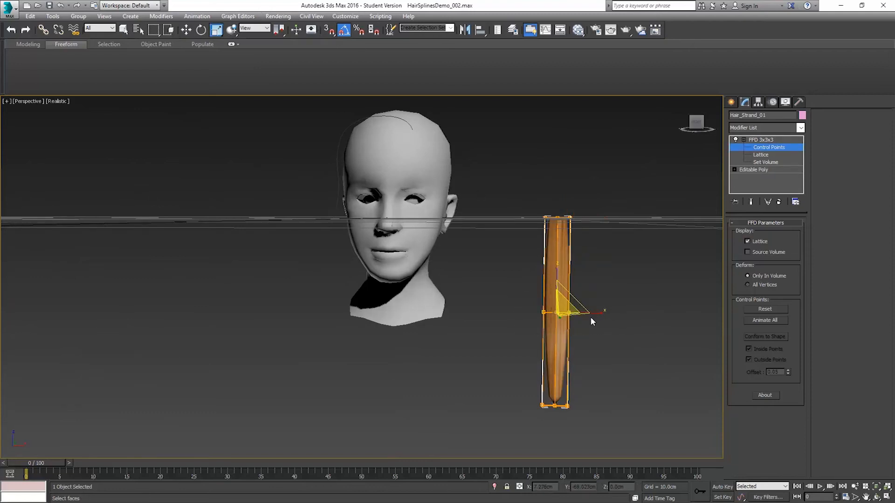
{"action": "left_click_drag", "start_coordinate": [601, 314], "coordinate": [521, 325]}
{"action": "right_click", "coordinate": [521, 325]}
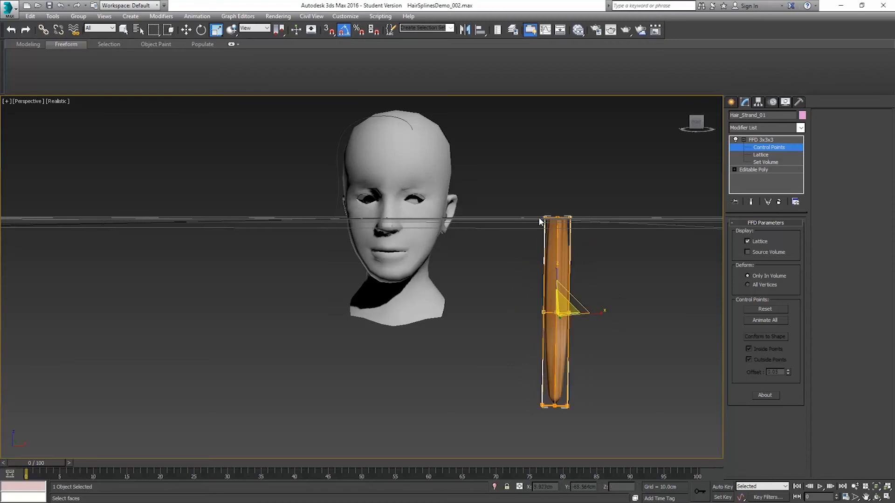
{"action": "left_click", "coordinate": [768, 139]}
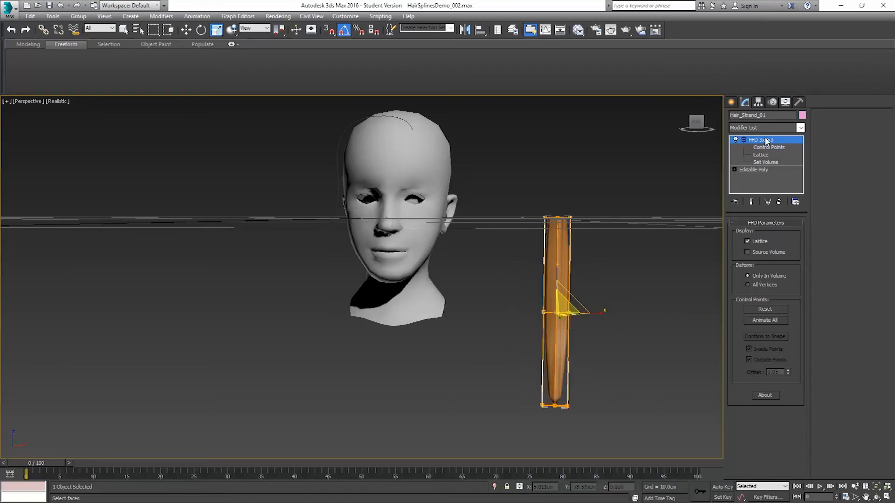
Step: Clone Hair_Strand_01 with its FFD modifier along X as an independent copy
{"action": "left_click", "coordinate": [187, 30]}
{"action": "left_click_drag", "start_coordinate": [587, 218], "coordinate": [658, 218], "text": "shift"}
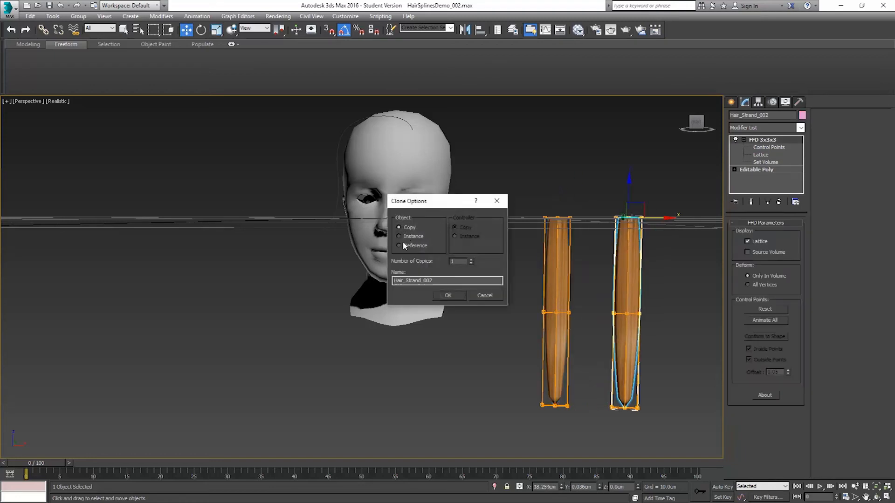
{"action": "left_click", "coordinate": [448, 295]}
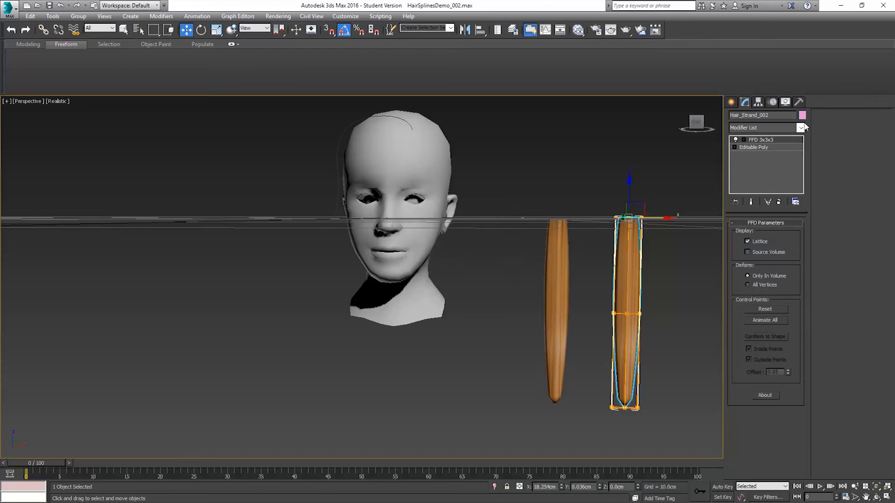
Step: Apply a PathDeform (WSM) modifier to the cloned strand with the head spline Shape001 as its path
{"action": "left_click", "coordinate": [801, 129]}
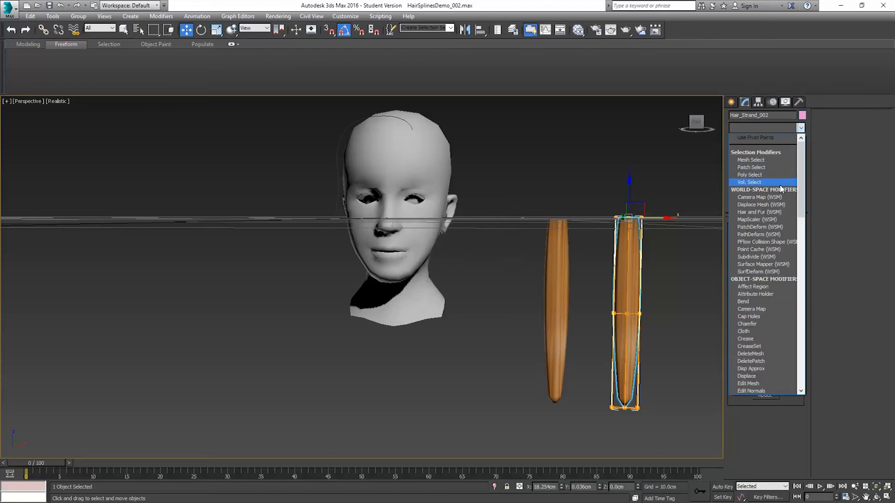
{"action": "left_click", "coordinate": [760, 234]}
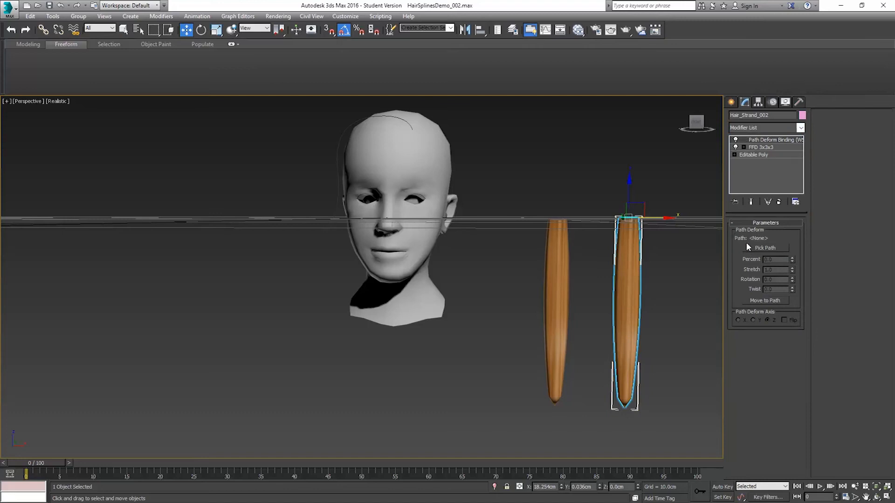
{"action": "left_click", "coordinate": [776, 249]}
{"action": "left_click", "coordinate": [371, 116]}
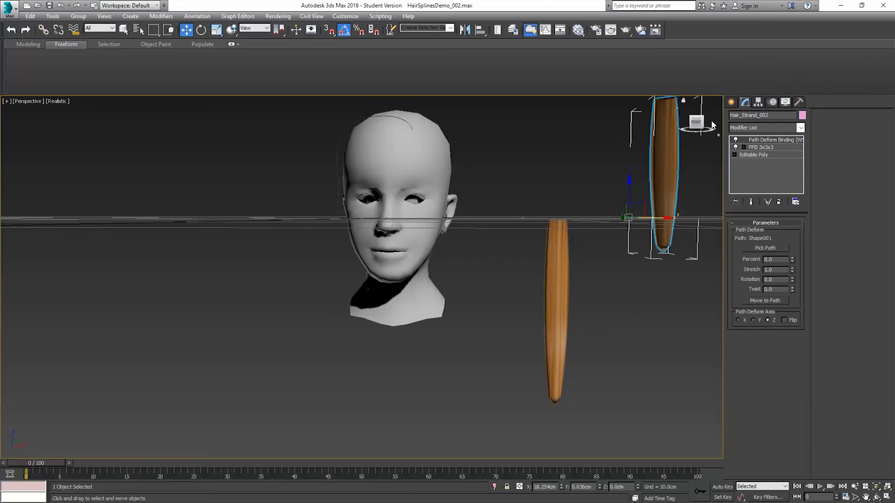
Step: Move the cloned strand to its path and flip the Z deform axis so that it follows the spline over the head
{"action": "left_click", "coordinate": [764, 300]}
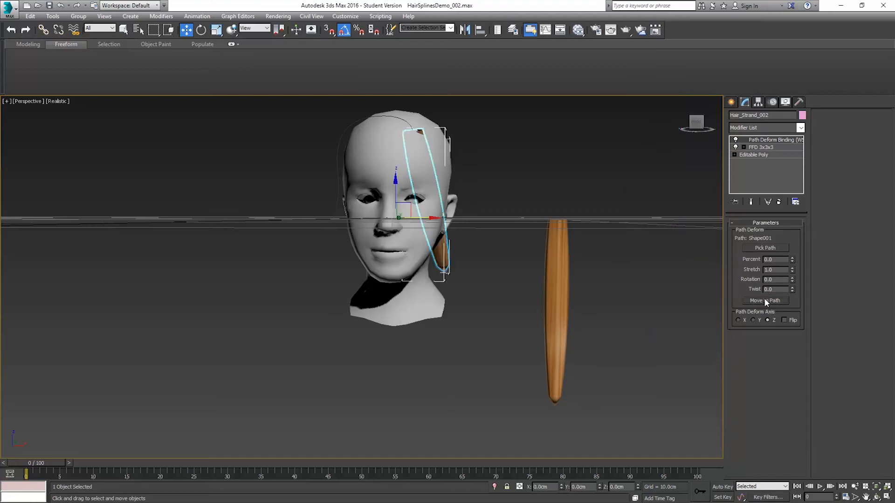
{"action": "left_click", "coordinate": [784, 320]}
{"action": "mouse_move", "coordinate": [502, 166]}
{"action": "middle_mouse_down", "text": "alt"}
{"action": "mouse_move", "coordinate": [448, 181]}
{"action": "mouse_move", "coordinate": [505, 188]}
{"action": "mouse_move", "coordinate": [623, 181]}
{"action": "mouse_move", "coordinate": [479, 184]}
{"action": "mouse_move", "coordinate": [511, 172]}
{"action": "mouse_move", "coordinate": [488, 167]}
{"action": "middle_mouse_up", "text": "alt"}
{"action": "middle_click_drag", "start_coordinate": [411, 153], "coordinate": [399, 192]}
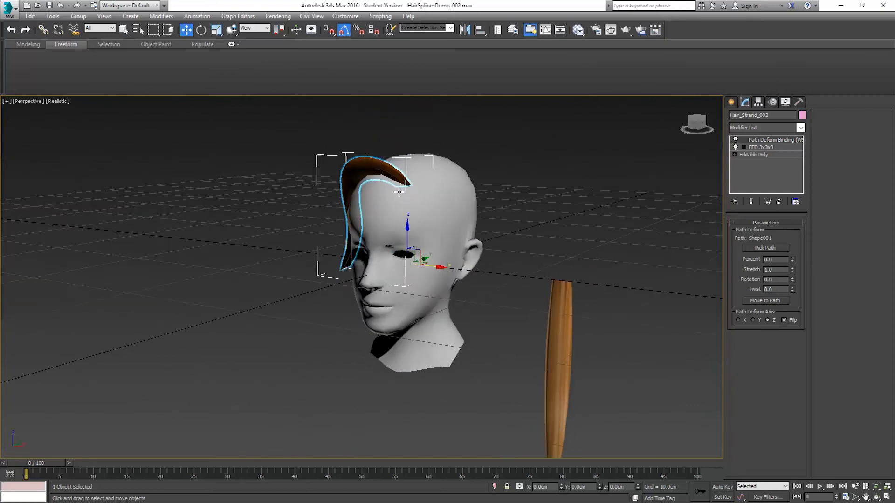
{"action": "scroll", "coordinate": [398, 192], "scroll_direction": "up", "scroll_amount": 10}
{"action": "middle_click_drag", "start_coordinate": [378, 173], "coordinate": [409, 171], "text": "alt"}
{"action": "middle_click_drag", "start_coordinate": [429, 211], "coordinate": [465, 207], "text": "alt"}
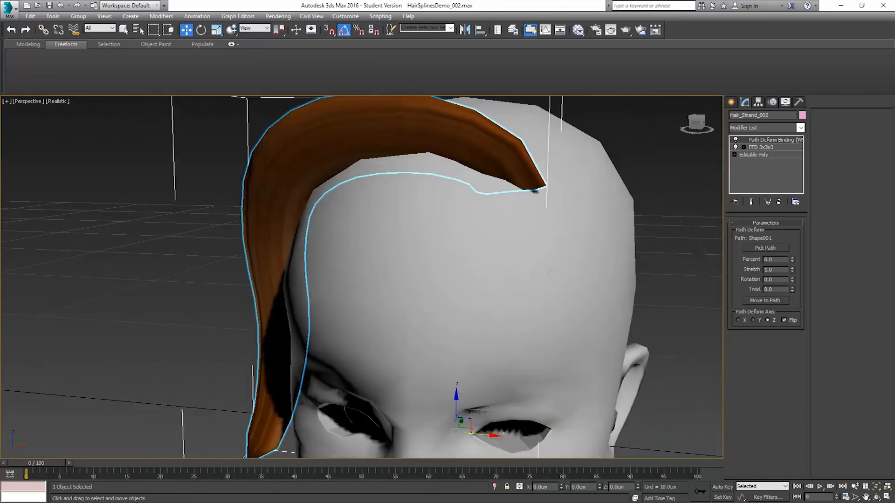
{"action": "scroll", "coordinate": [445, 212], "scroll_direction": "down", "scroll_amount": 3}
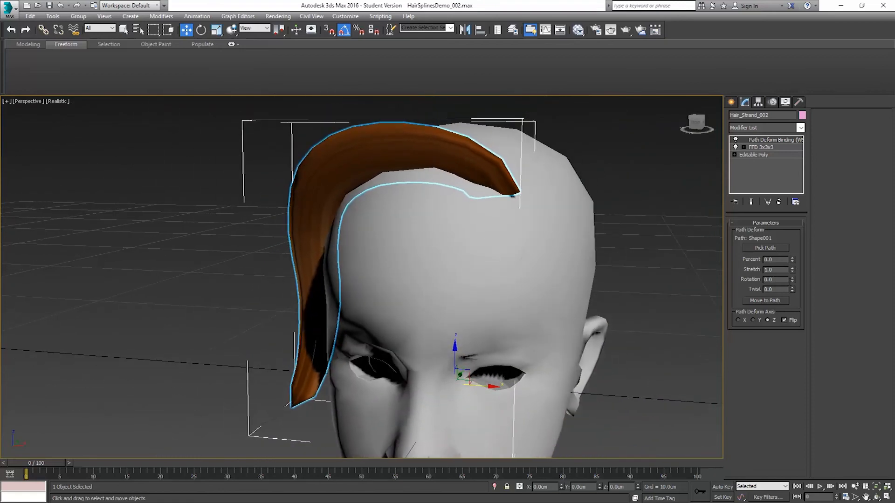
Step: Set the PathDeform rotation of the cloned strand to -90 so that it lies flat against the head
{"action": "left_click_drag", "start_coordinate": [793, 282], "coordinate": [773, 366]}
{"action": "middle_click_drag", "start_coordinate": [472, 210], "coordinate": [404, 207], "text": "alt"}
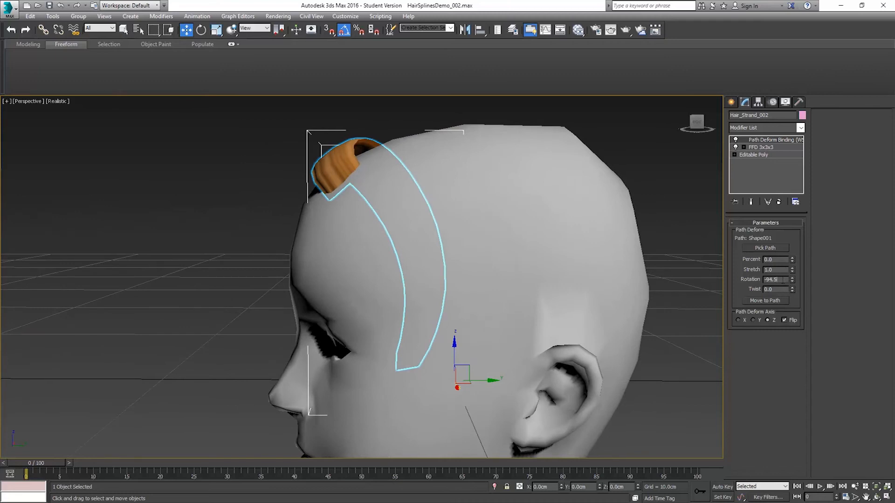
{"action": "type", "text": "-"}
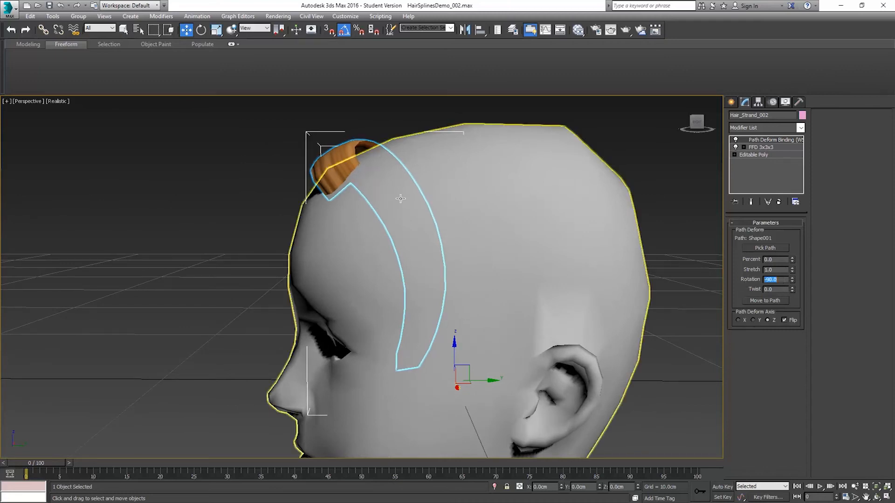
Step: Lengthen the strand along its path past the ear by setting the PathDeform stretch to about 1.123
{"action": "middle_click_drag", "start_coordinate": [291, 155], "coordinate": [369, 294], "text": "alt"}
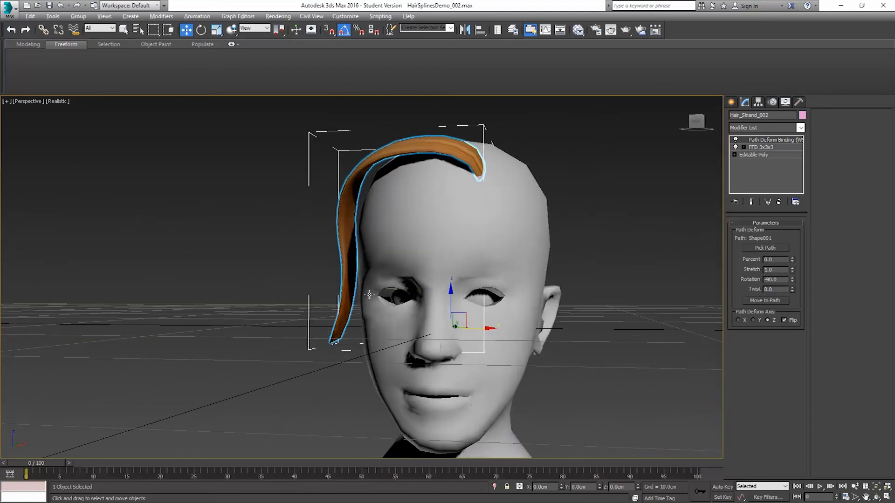
{"action": "scroll", "coordinate": [313, 368], "scroll_direction": "up", "scroll_amount": 9}
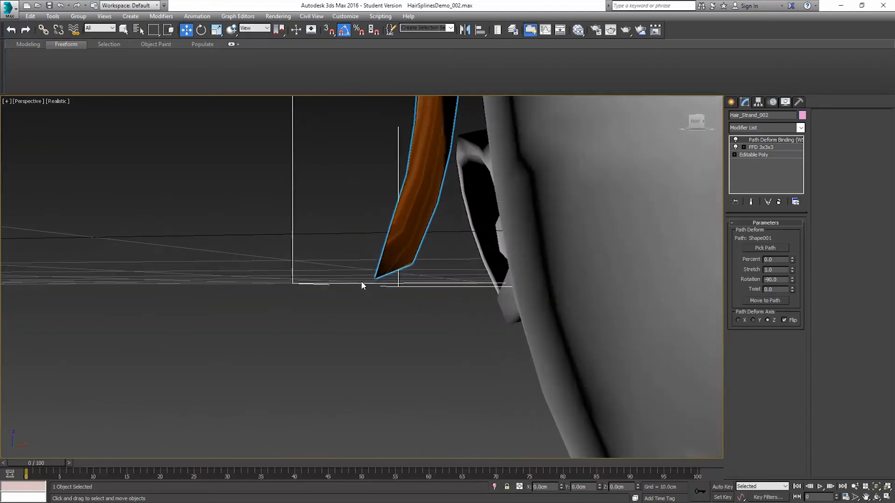
{"action": "middle_click_drag", "start_coordinate": [350, 305], "coordinate": [340, 307], "text": "alt"}
{"action": "middle_click_drag", "start_coordinate": [377, 332], "coordinate": [422, 327], "text": "alt"}
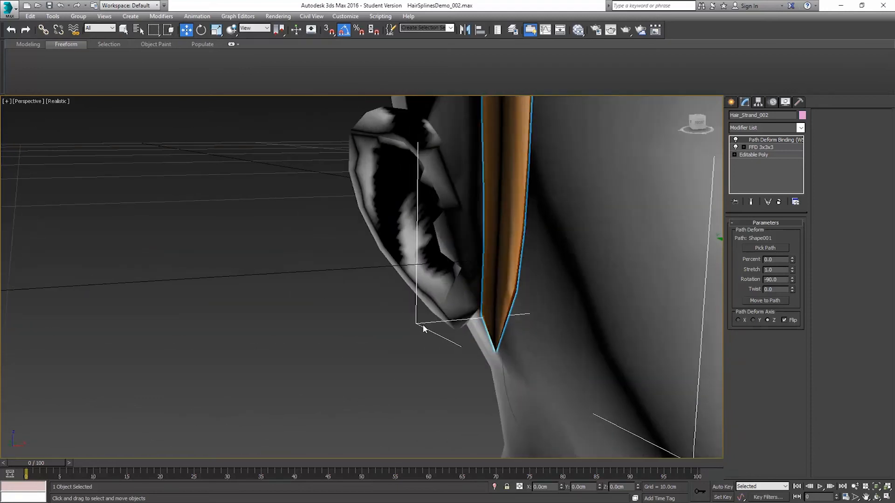
{"action": "scroll", "coordinate": [422, 327], "scroll_direction": "down", "scroll_amount": 3}
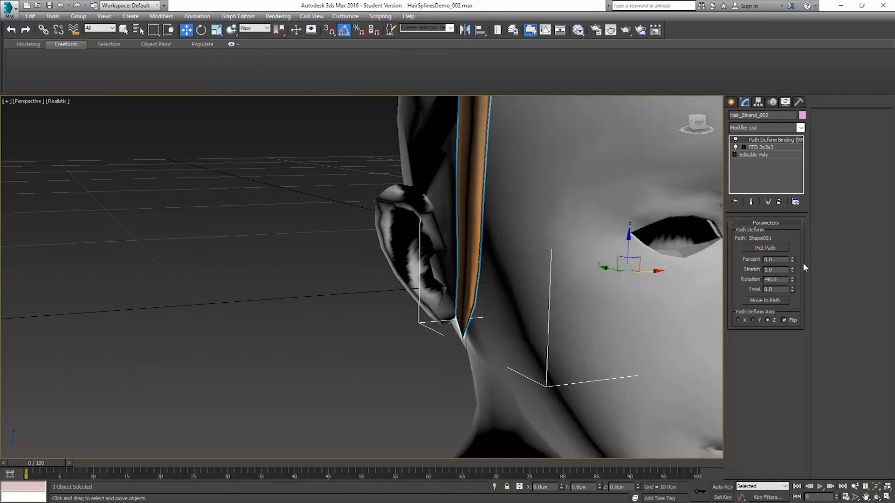
{"action": "left_click_drag", "start_coordinate": [793, 268], "coordinate": [791, 266]}
{"action": "middle_click_drag", "start_coordinate": [392, 319], "coordinate": [472, 314], "text": "alt"}
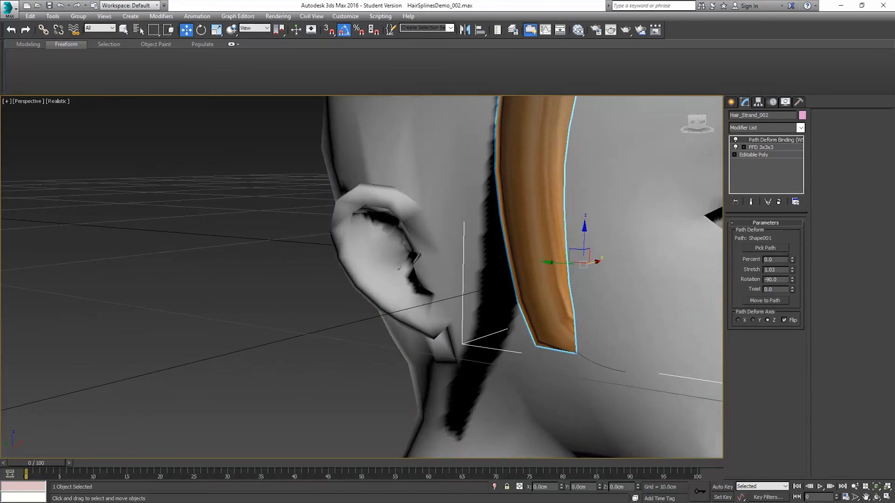
{"action": "left_click_drag", "start_coordinate": [792, 270], "coordinate": [790, 265]}
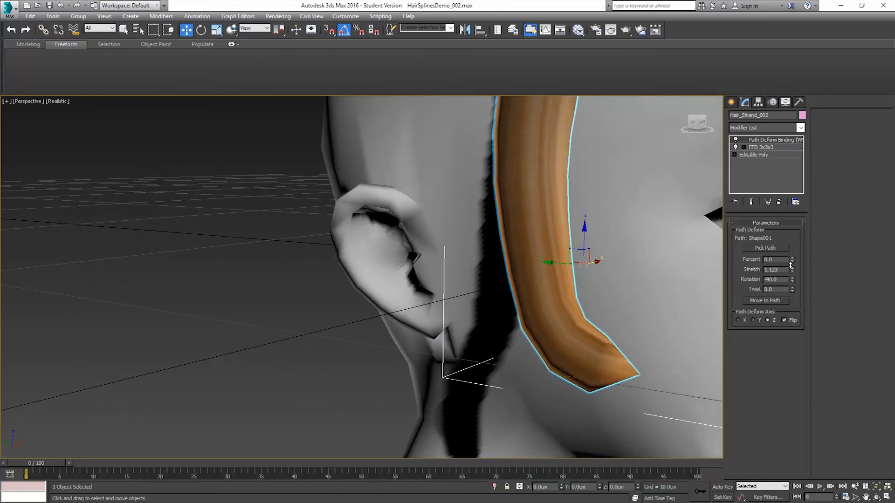
Step: Twist the strand along its path with a PathDeform twist value of about 411.5
{"action": "middle_click_drag", "start_coordinate": [568, 313], "coordinate": [534, 314], "text": "alt"}
{"action": "scroll", "coordinate": [550, 268], "scroll_direction": "down", "scroll_amount": 5}
{"action": "middle_click_drag", "start_coordinate": [559, 216], "coordinate": [525, 255]}
{"action": "left_click_drag", "start_coordinate": [792, 290], "coordinate": [792, 235]}
{"action": "left_click_drag", "start_coordinate": [758, 486], "coordinate": [690, 353]}
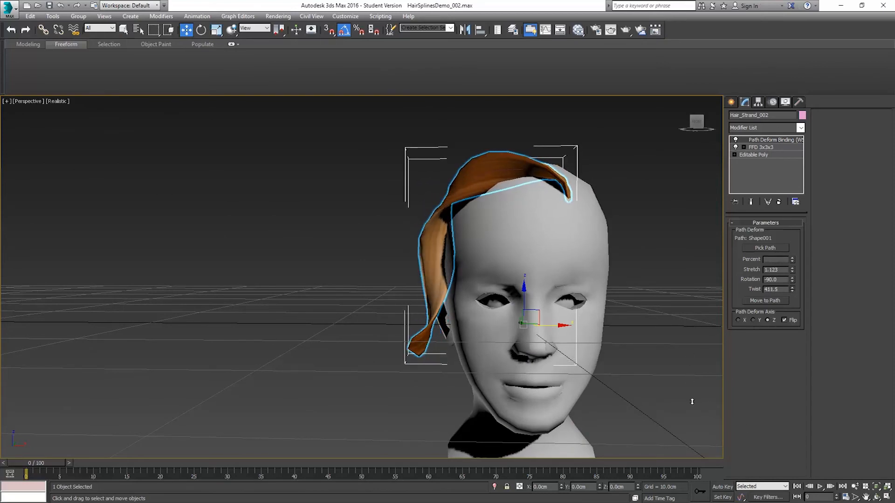
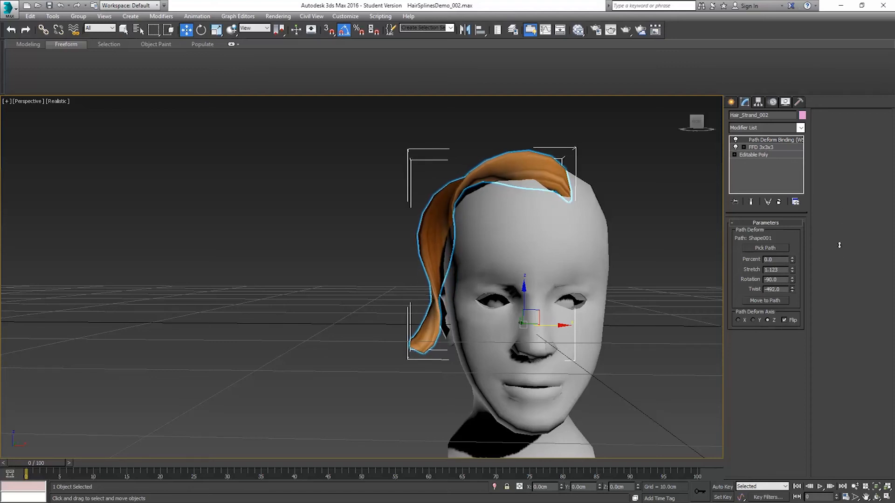
Step: Reset the PathDeform twist of the cloned strand to 0
{"action": "middle_click_drag", "start_coordinate": [480, 229], "coordinate": [552, 232], "text": "alt"}
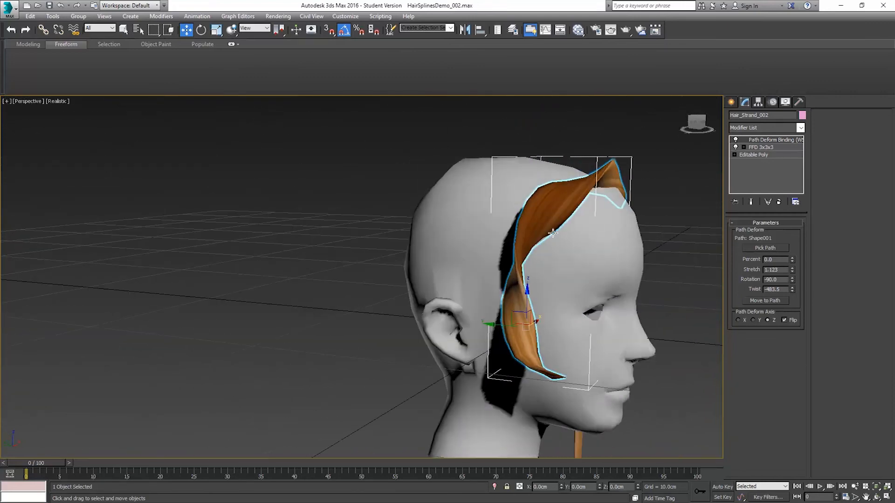
{"action": "right_click", "coordinate": [792, 290]}
{"action": "middle_click_drag", "start_coordinate": [536, 231], "coordinate": [562, 232], "text": "alt"}
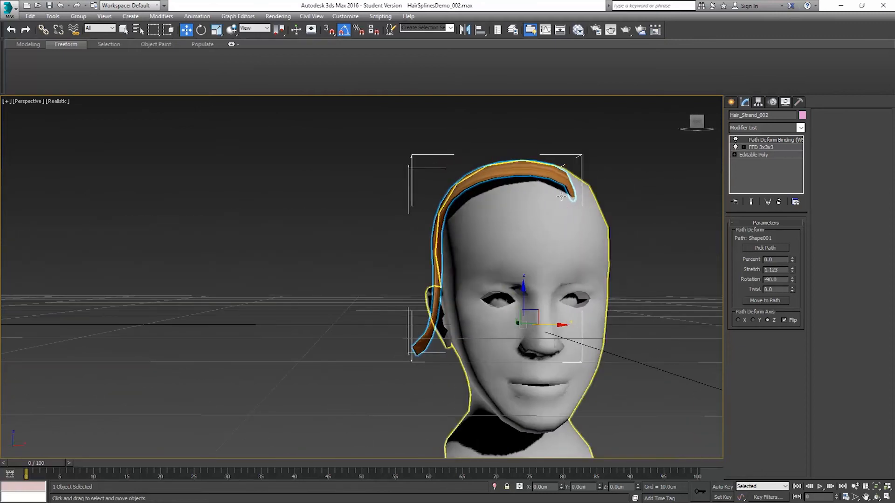
{"action": "middle_click_drag", "start_coordinate": [507, 200], "coordinate": [500, 143], "text": "alt"}
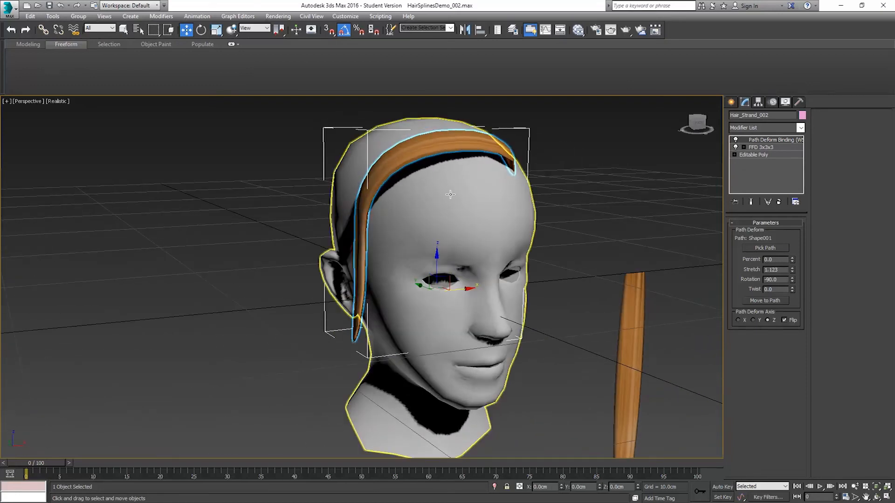
Step: Draw a second guide spline on the head surface with PolyDraw Splines, from the hairline across the forehead and down toward the ear
{"action": "left_click", "coordinate": [427, 146]}
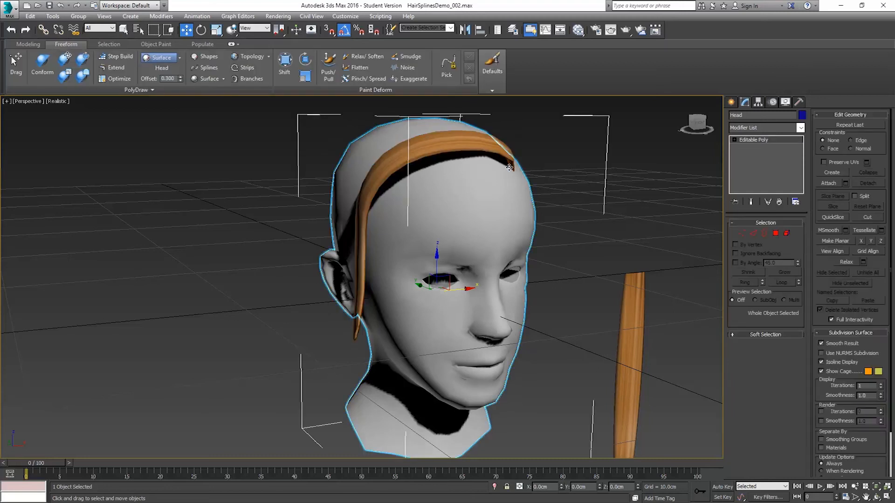
{"action": "left_click", "coordinate": [208, 68]}
{"action": "middle_click_drag", "start_coordinate": [475, 195], "coordinate": [511, 165], "text": "alt"}
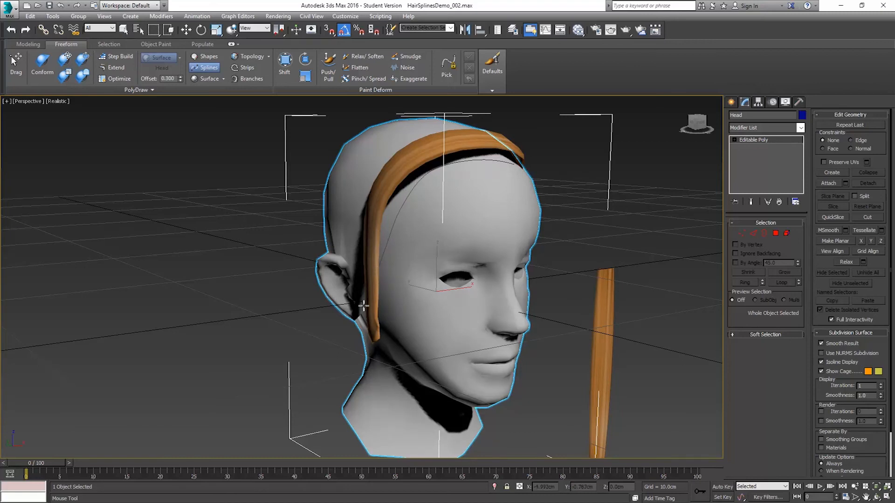
{"action": "middle_click_drag", "start_coordinate": [376, 289], "coordinate": [351, 288], "text": "alt"}
{"action": "key", "text": "w"}
Step: Select the new guide spline and divide its first and last segments once to add a vertex near each end
{"action": "middle_click_drag", "start_coordinate": [456, 163], "coordinate": [475, 138], "text": "alt"}
{"action": "scroll", "coordinate": [450, 190], "scroll_direction": "up", "scroll_amount": 8}
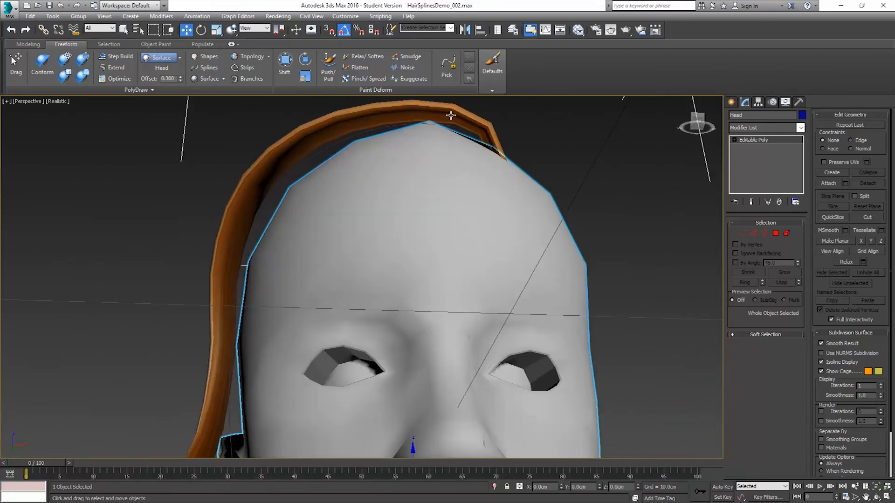
{"action": "scroll", "coordinate": [380, 167], "scroll_direction": "up", "scroll_amount": 2}
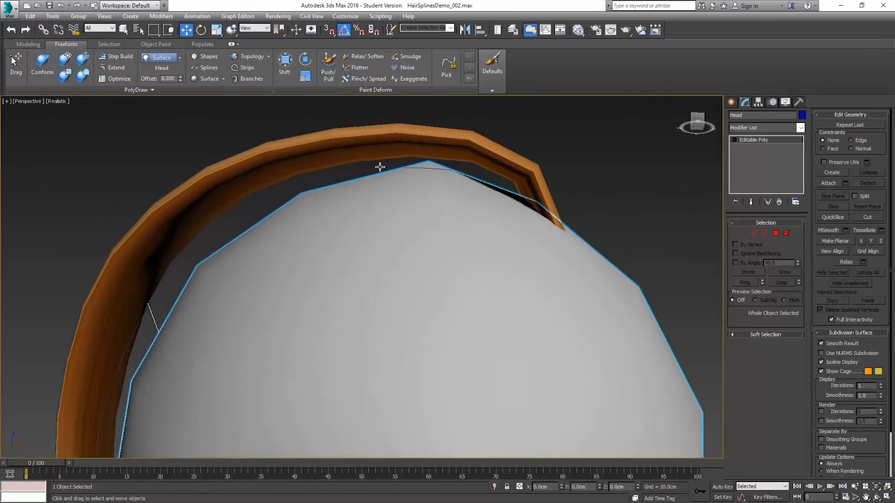
{"action": "left_click", "coordinate": [370, 171]}
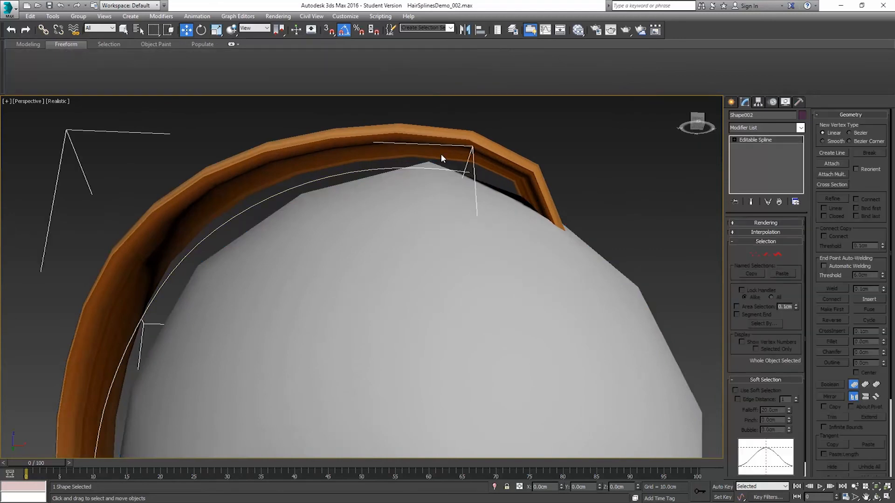
{"action": "middle_click_drag", "start_coordinate": [426, 186], "coordinate": [439, 208], "text": "alt"}
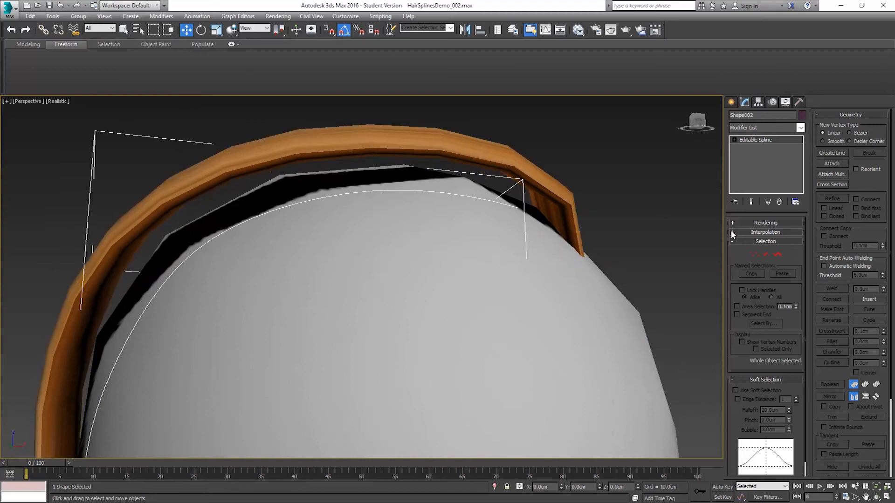
{"action": "left_click", "coordinate": [755, 255]}
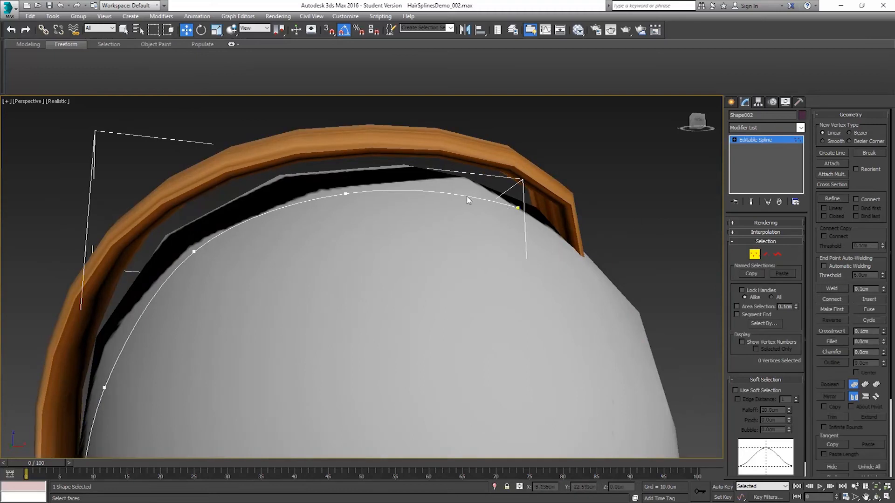
{"action": "left_click", "coordinate": [766, 255]}
{"action": "left_click", "coordinate": [452, 196]}
{"action": "scroll", "coordinate": [373, 239], "scroll_direction": "down", "scroll_amount": 4}
{"action": "middle_click_drag", "start_coordinate": [410, 215], "coordinate": [313, 280], "text": "alt"}
{"action": "left_click", "coordinate": [331, 278], "text": "ctrl"}
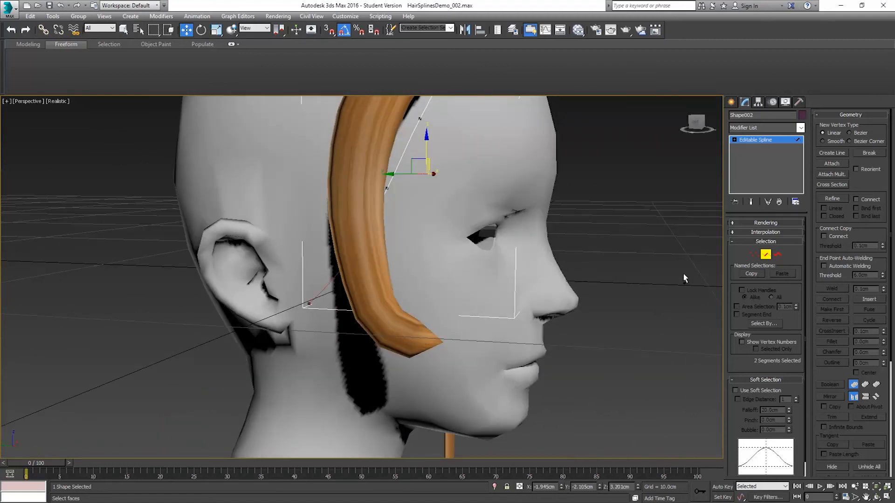
{"action": "left_click_drag", "start_coordinate": [841, 374], "coordinate": [834, 166]}
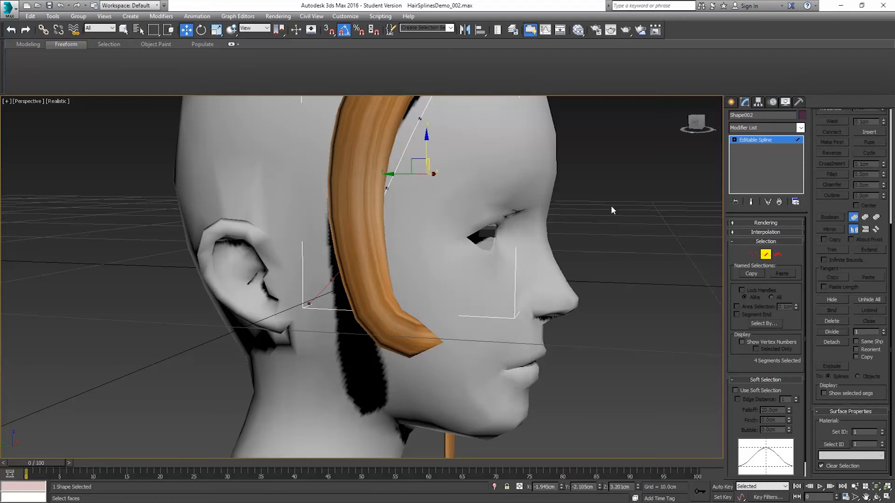
Step: Move the first vertex of the new guide spline at the hairline to reshape where the curve starts
{"action": "left_click", "coordinate": [754, 254]}
{"action": "middle_click_drag", "start_coordinate": [525, 226], "coordinate": [543, 141], "text": "alt"}
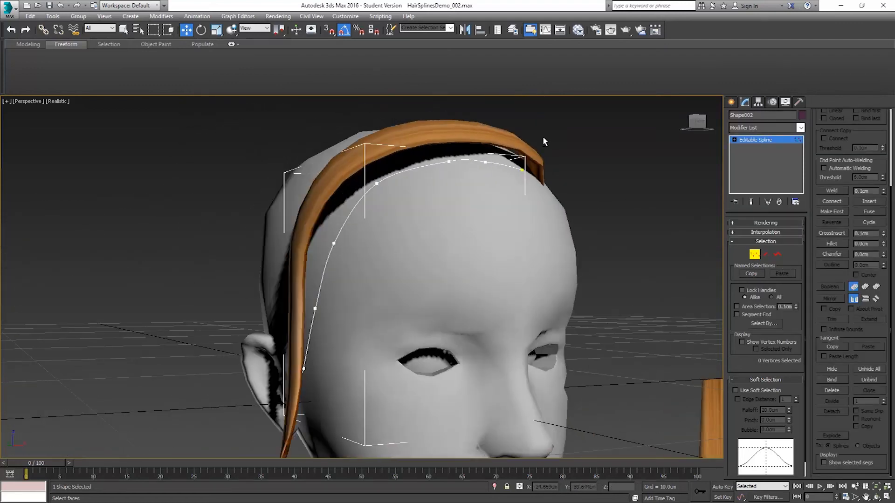
{"action": "left_click", "coordinate": [520, 170]}
{"action": "middle_click_drag", "start_coordinate": [520, 170], "coordinate": [482, 182], "text": "alt"}
{"action": "left_click_drag", "start_coordinate": [534, 156], "coordinate": [538, 160]}
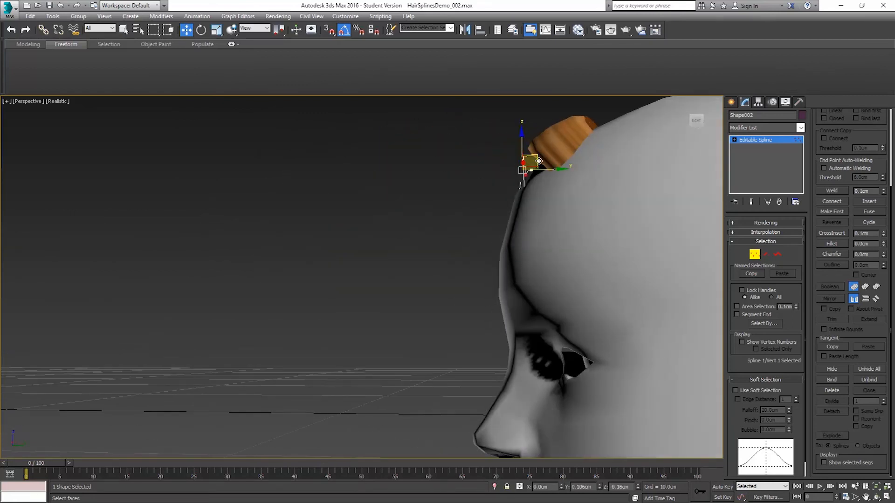
{"action": "middle_click_drag", "start_coordinate": [544, 166], "coordinate": [609, 198], "text": "alt"}
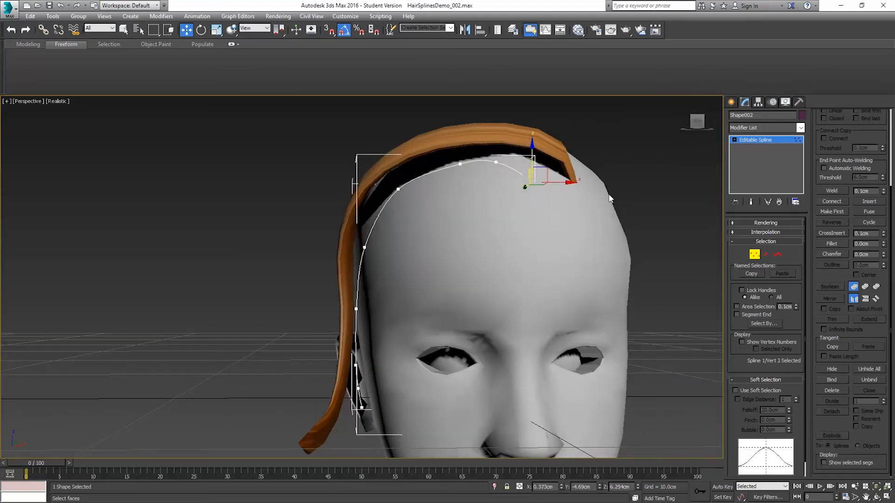
Step: Reposition the second vertex of the guide spline so that its start rounds smoothly over the hairline, and leave vertex editing
{"action": "left_click", "coordinate": [494, 162]}
{"action": "middle_click_drag", "start_coordinate": [494, 162], "coordinate": [497, 155], "text": "alt"}
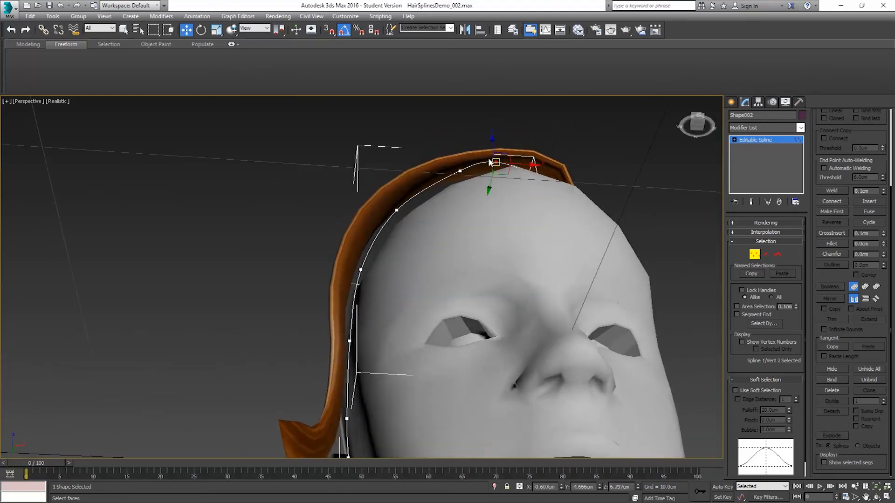
{"action": "left_click_drag", "start_coordinate": [507, 154], "coordinate": [534, 152]}
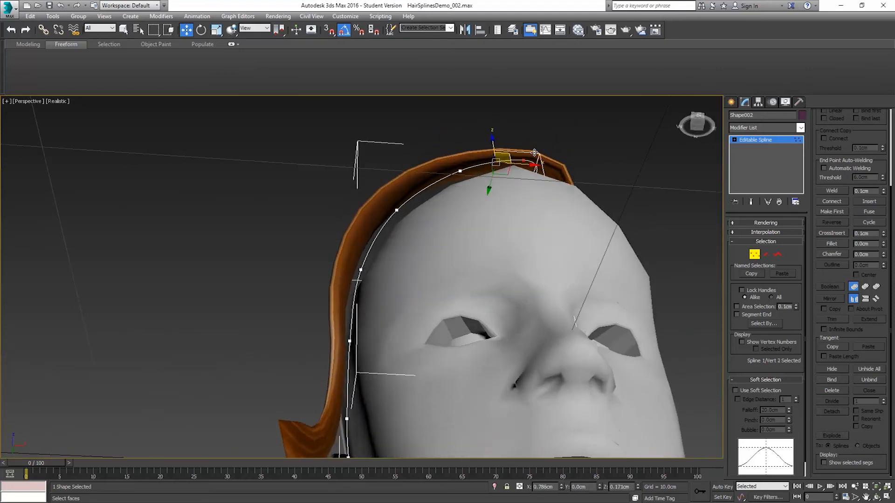
{"action": "mouse_move", "coordinate": [530, 154]}
{"action": "middle_mouse_down", "text": "alt"}
{"action": "mouse_move", "coordinate": [543, 194]}
{"action": "mouse_move", "coordinate": [485, 210]}
{"action": "mouse_move", "coordinate": [542, 161]}
{"action": "middle_mouse_up", "text": "alt"}
{"action": "left_click_drag", "start_coordinate": [534, 148], "coordinate": [520, 151]}
{"action": "middle_click_drag", "start_coordinate": [513, 183], "coordinate": [587, 180], "text": "alt"}
{"action": "left_click_drag", "start_coordinate": [534, 164], "coordinate": [525, 165]}
{"action": "left_click", "coordinate": [444, 172]}
{"action": "middle_click_drag", "start_coordinate": [459, 180], "coordinate": [497, 161], "text": "alt"}
{"action": "left_click", "coordinate": [489, 146]}
{"action": "left_click_drag", "start_coordinate": [491, 165], "coordinate": [485, 173]}
{"action": "middle_click_drag", "start_coordinate": [482, 175], "coordinate": [499, 250], "text": "alt"}
{"action": "middle_click_drag", "start_coordinate": [538, 209], "coordinate": [485, 212], "text": "alt"}
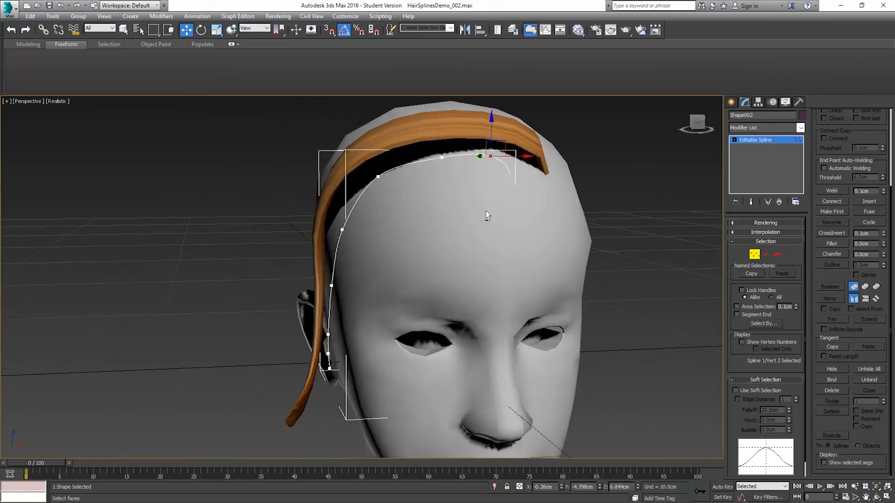
{"action": "scroll", "coordinate": [485, 213], "scroll_direction": "down", "scroll_amount": 5}
{"action": "left_click", "coordinate": [755, 257]}
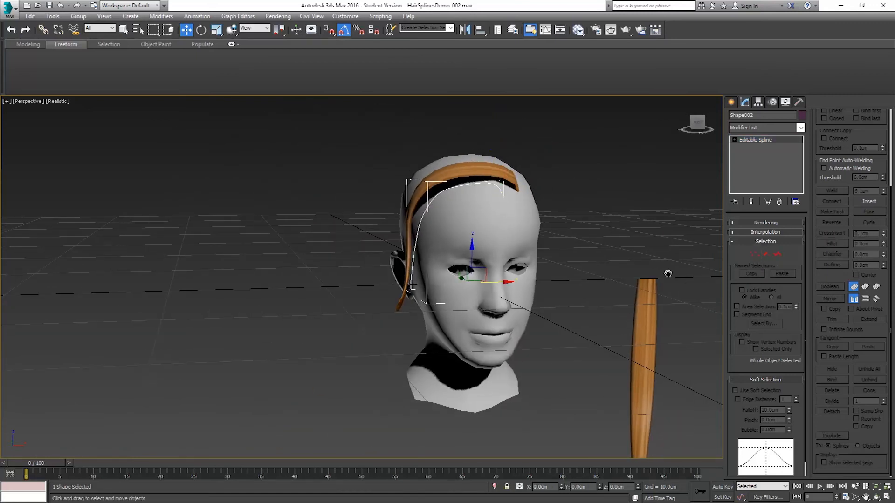
{"action": "middle_click_drag", "start_coordinate": [667, 273], "coordinate": [618, 260]}
{"action": "left_click", "coordinate": [606, 281]}
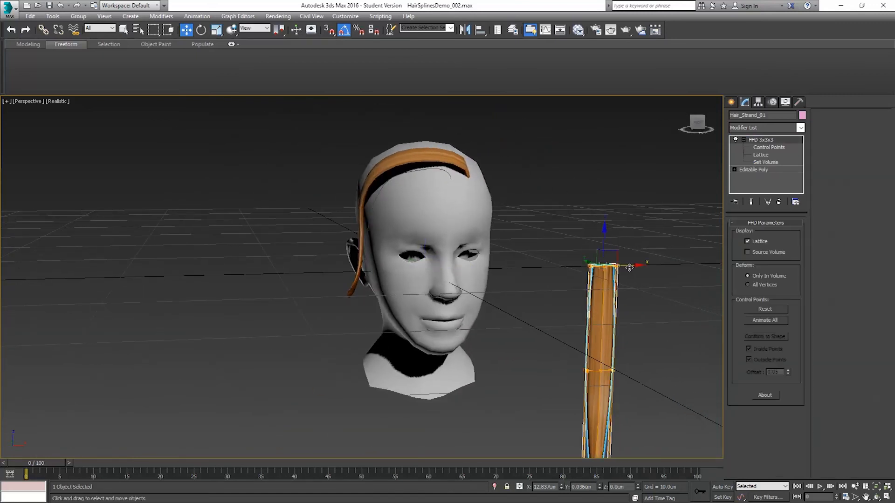
{"action": "mouse_move", "coordinate": [629, 267]}
{"action": "middle_mouse_down", "text": "alt"}
{"action": "mouse_move", "coordinate": [466, 248]}
{"action": "mouse_move", "coordinate": [619, 258]}
{"action": "middle_mouse_up", "text": "alt"}
Step: Reselect the new guide spline, show the scene in wireframe and move its second-to-last vertex near the ear to smooth the curve
{"action": "left_click", "coordinate": [647, 271]}
{"action": "left_click", "coordinate": [647, 269]}
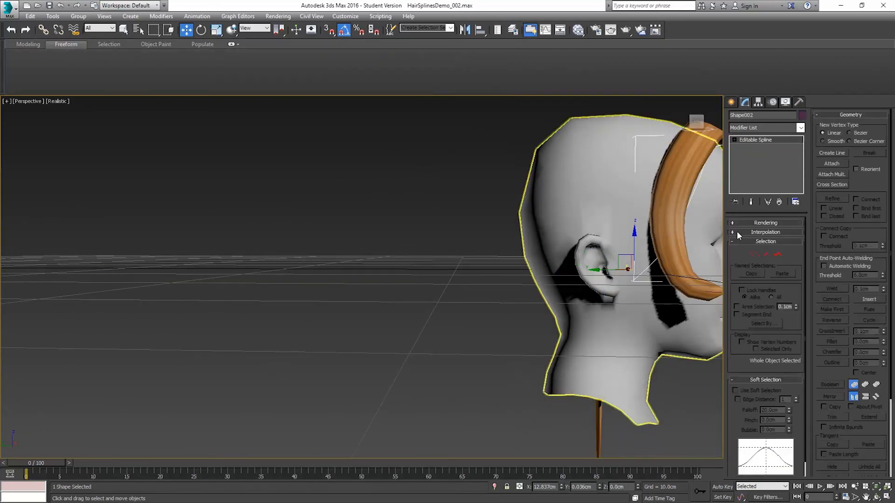
{"action": "left_click", "coordinate": [754, 254]}
{"action": "scroll", "coordinate": [657, 270], "scroll_direction": "up", "scroll_amount": 3}
{"action": "scroll", "coordinate": [615, 278], "scroll_direction": "up", "scroll_amount": 1}
{"action": "left_click_drag", "start_coordinate": [599, 267], "coordinate": [585, 261]}
{"action": "mouse_move", "coordinate": [630, 270]}
{"action": "middle_mouse_down", "text": "alt"}
{"action": "mouse_move", "coordinate": [607, 238]}
{"action": "mouse_move", "coordinate": [642, 236]}
{"action": "middle_mouse_up", "text": "alt"}
{"action": "key", "text": "F3"}
{"action": "left_click", "coordinate": [625, 260]}
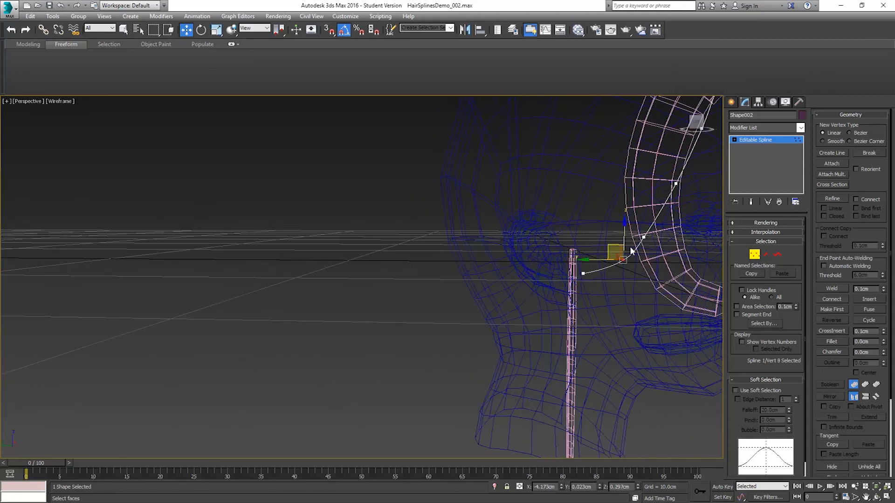
{"action": "middle_click_drag", "start_coordinate": [605, 250], "coordinate": [611, 273], "text": "alt"}
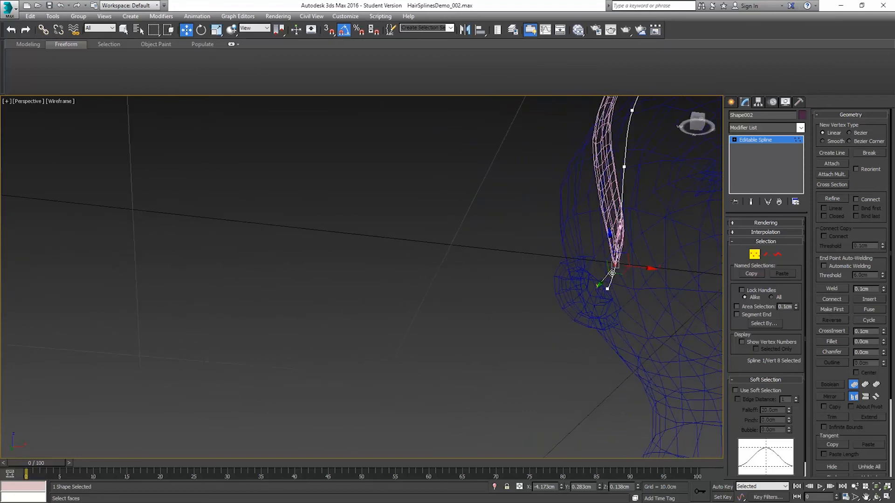
Step: Pull the lower end of the guide spline outward at the ear, restore the shaded display and leave vertex editing
{"action": "middle_click_drag", "start_coordinate": [628, 302], "coordinate": [610, 298], "text": "alt"}
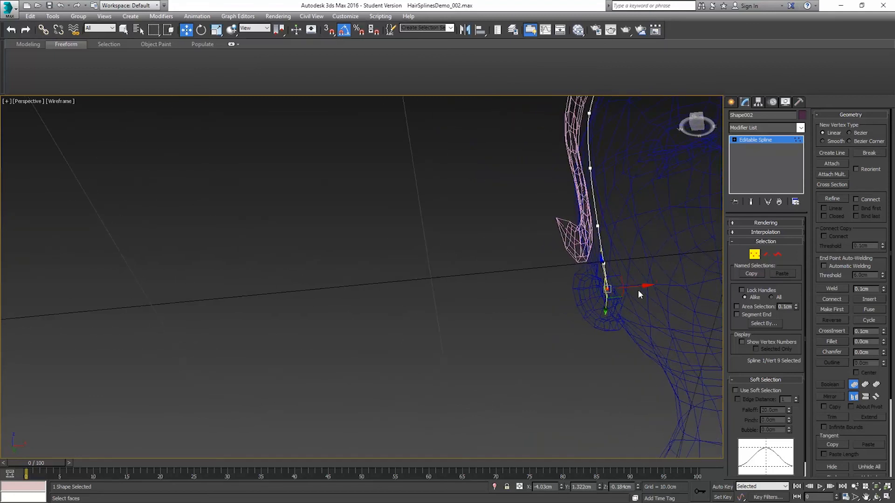
{"action": "left_click_drag", "start_coordinate": [636, 287], "coordinate": [621, 287]}
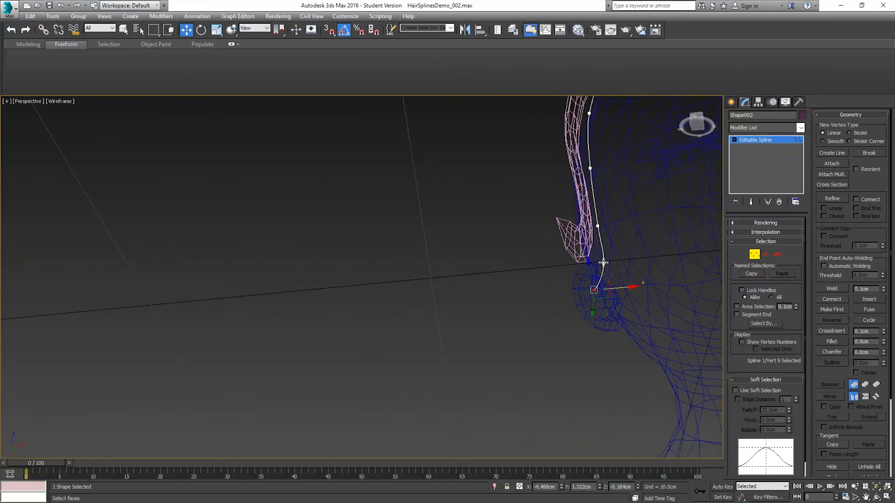
{"action": "mouse_move", "coordinate": [629, 262]}
{"action": "middle_mouse_down", "text": "alt"}
{"action": "mouse_move", "coordinate": [652, 275]}
{"action": "mouse_move", "coordinate": [664, 267]}
{"action": "middle_mouse_up", "text": "alt"}
{"action": "key", "text": "F3"}
{"action": "left_click", "coordinate": [757, 255]}
Step: Clone the original textured hair strand along X to place a new copy beside it
{"action": "scroll", "coordinate": [671, 224], "scroll_direction": "down", "scroll_amount": 3}
{"action": "middle_click_drag", "start_coordinate": [657, 225], "coordinate": [533, 246]}
{"action": "middle_click_drag", "start_coordinate": [708, 289], "coordinate": [624, 267]}
{"action": "left_click", "coordinate": [625, 267]}
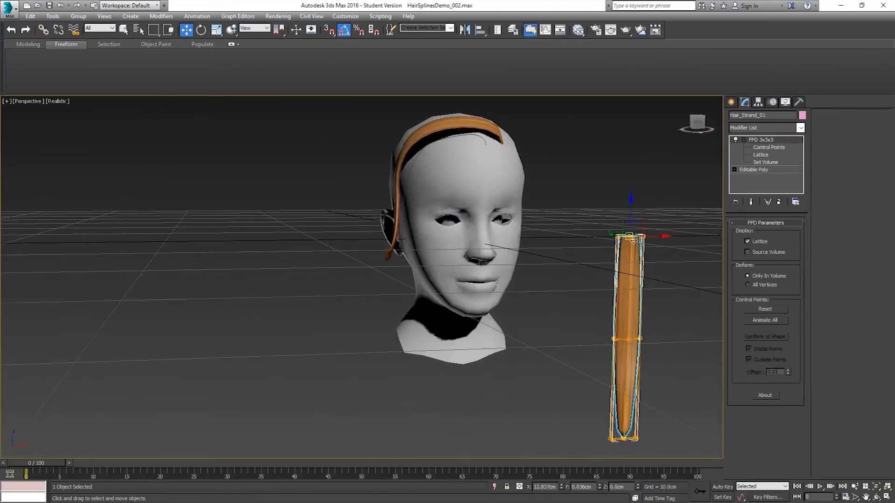
{"action": "left_click_drag", "start_coordinate": [654, 237], "coordinate": [699, 237], "text": "shift"}
{"action": "left_click", "coordinate": [457, 295]}
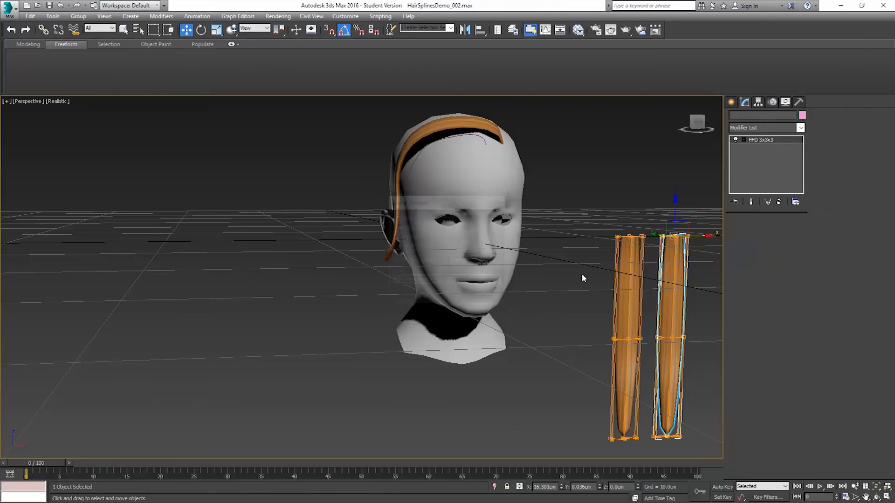
Step: Add a PathDeform (WSM) modifier to the new strand copy and pick the second guide spline as its path
{"action": "left_click", "coordinate": [800, 129]}
{"action": "scroll", "coordinate": [806, 186], "scroll_direction": "down", "scroll_amount": 6}
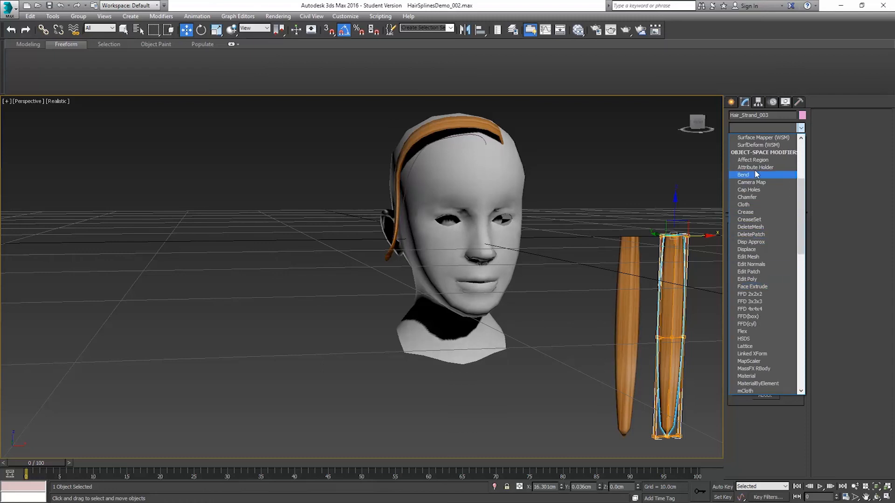
{"action": "scroll", "coordinate": [757, 174], "scroll_direction": "up", "scroll_amount": 3}
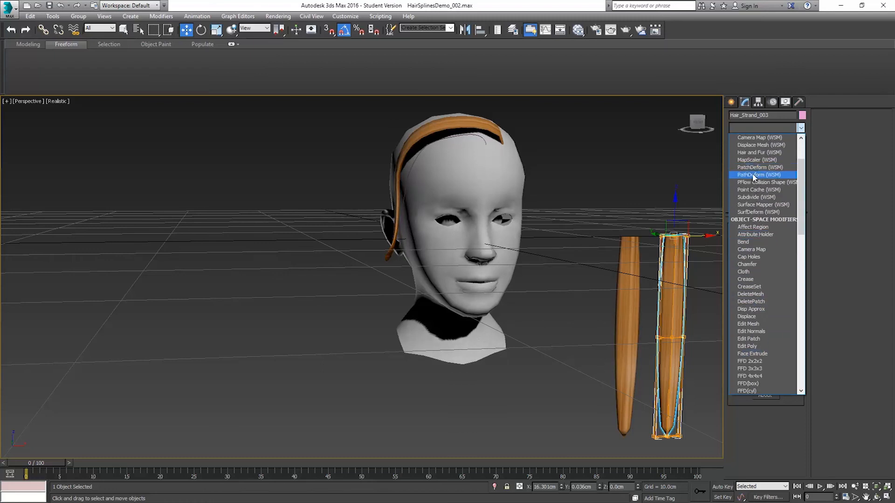
{"action": "left_click", "coordinate": [753, 175]}
{"action": "left_click", "coordinate": [764, 248]}
{"action": "left_click", "coordinate": [480, 135]}
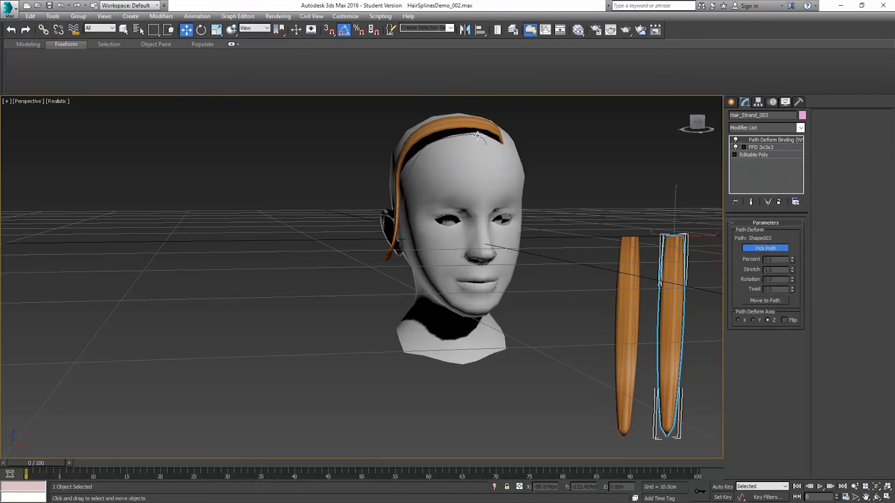
Step: Move the new strand to its path and flip the Z deform axis so that it follows the spline toward the ear
{"action": "left_click", "coordinate": [765, 302]}
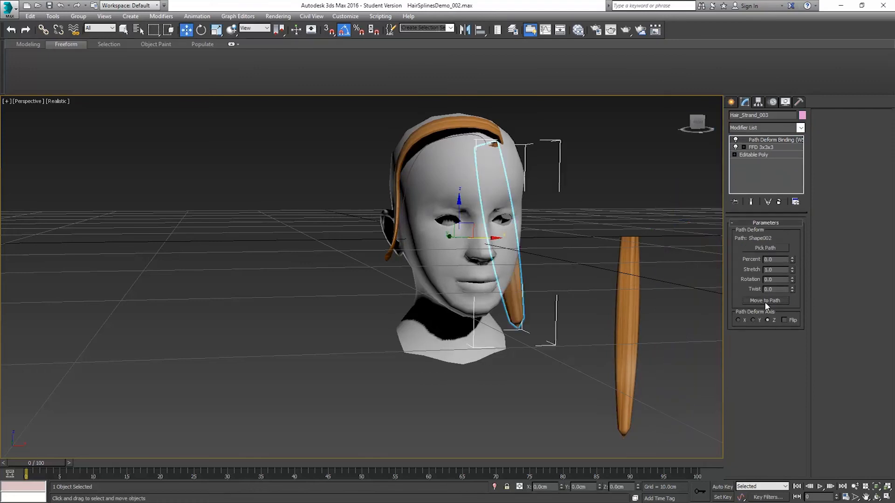
{"action": "left_click", "coordinate": [784, 320]}
{"action": "middle_click_drag", "start_coordinate": [465, 196], "coordinate": [502, 169], "text": "alt"}
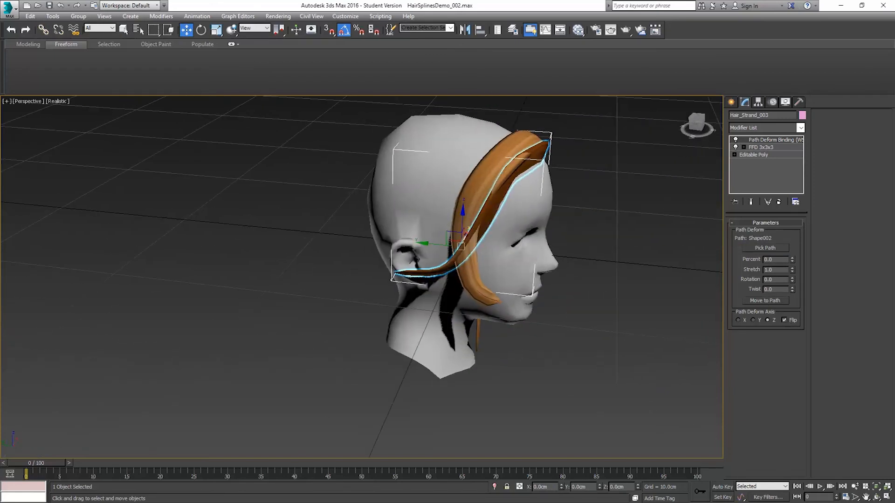
Step: Set the PathDeform rotation of the new strand to about -122.5 so that it lies flat against the head
{"action": "scroll", "coordinate": [520, 171], "scroll_direction": "up", "scroll_amount": 3}
{"action": "left_click_drag", "start_coordinate": [792, 281], "coordinate": [814, 391]}
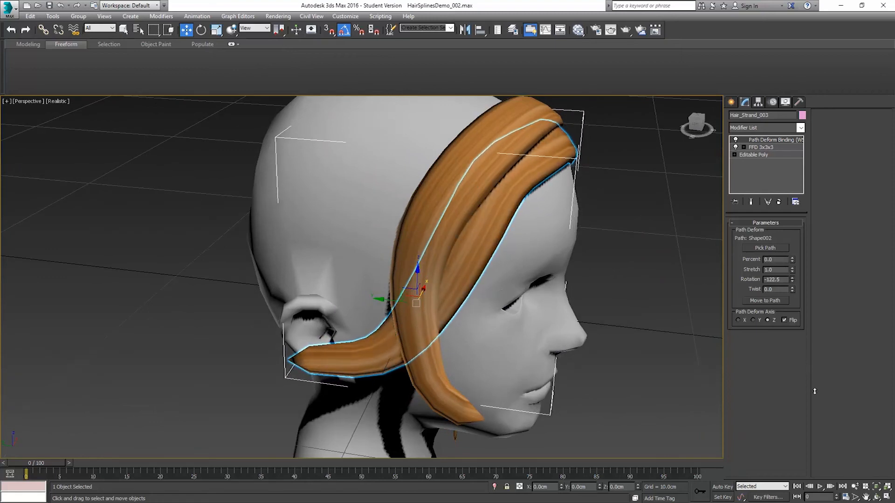
Step: Shorten the new strand to end in front of the ear with a PathDeform stretch of 0.85
{"action": "middle_click_drag", "start_coordinate": [627, 297], "coordinate": [546, 272], "text": "alt"}
{"action": "middle_click_drag", "start_coordinate": [472, 173], "coordinate": [558, 259]}
{"action": "middle_click_drag", "start_coordinate": [453, 336], "coordinate": [510, 282]}
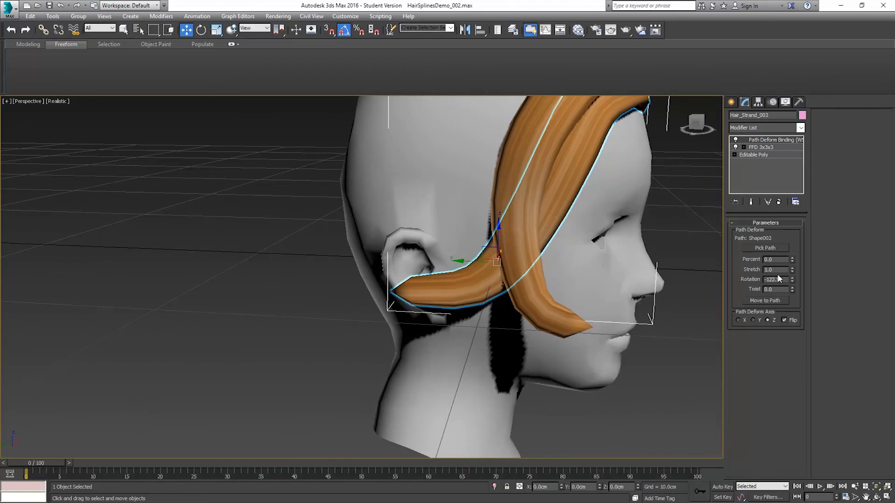
{"action": "left_click_drag", "start_coordinate": [792, 270], "coordinate": [783, 275]}
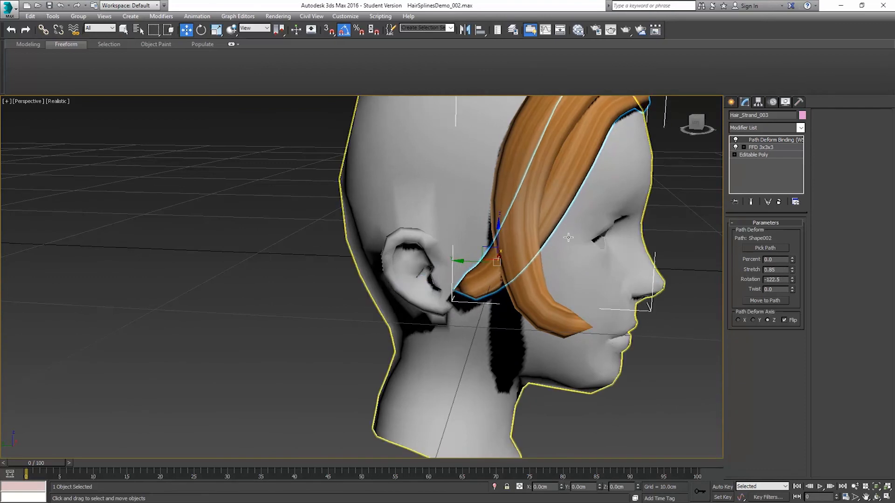
{"action": "middle_click_drag", "start_coordinate": [615, 285], "coordinate": [592, 280], "text": "alt"}
{"action": "middle_click_drag", "start_coordinate": [550, 283], "coordinate": [535, 283], "text": "alt"}
{"action": "middle_click_drag", "start_coordinate": [537, 235], "coordinate": [542, 281]}
{"action": "scroll", "coordinate": [567, 273], "scroll_direction": "down", "scroll_amount": 4}
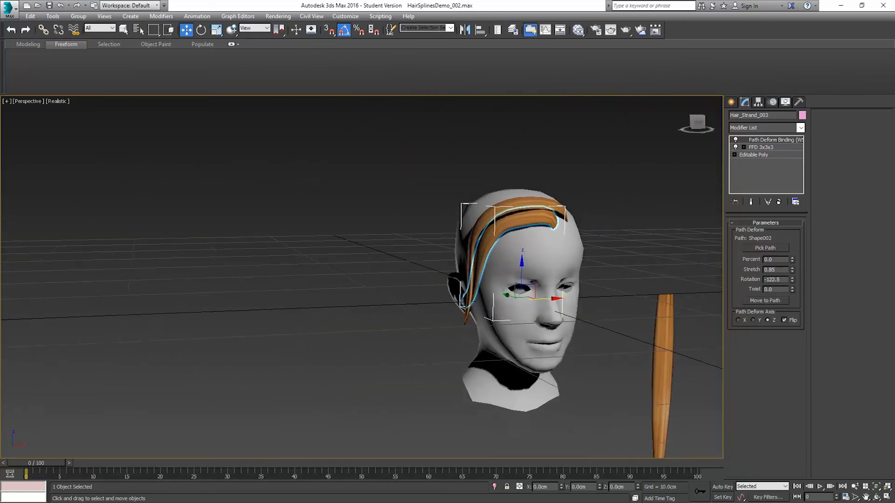
{"action": "middle_click_drag", "start_coordinate": [592, 246], "coordinate": [536, 210]}
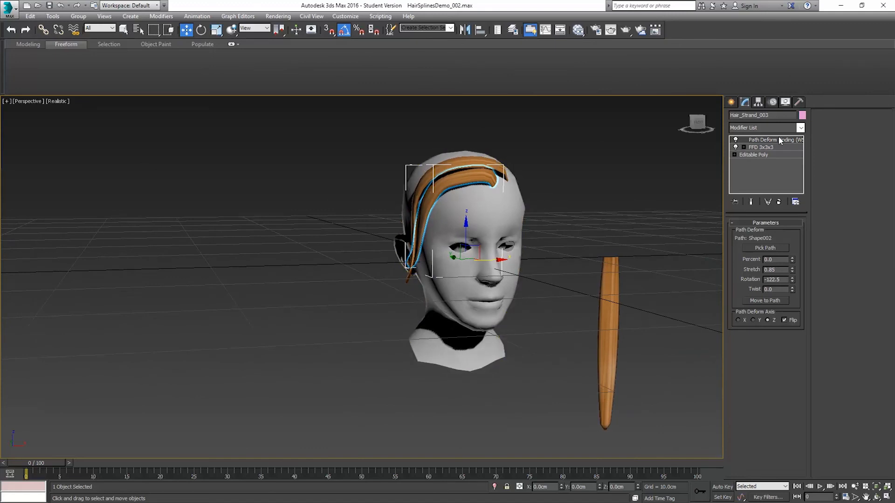
{"action": "left_click_drag", "start_coordinate": [783, 139], "coordinate": [654, 163]}
{"action": "right_click", "coordinate": [582, 185]}
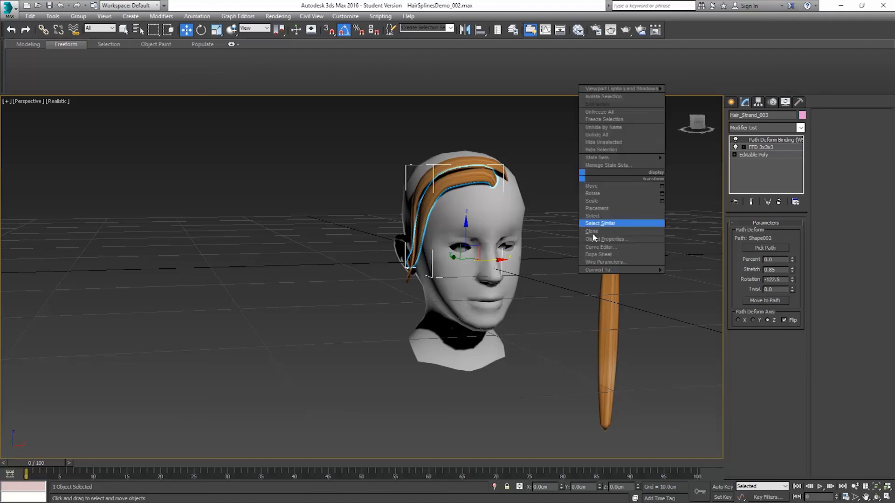
{"action": "left_click", "coordinate": [712, 279]}
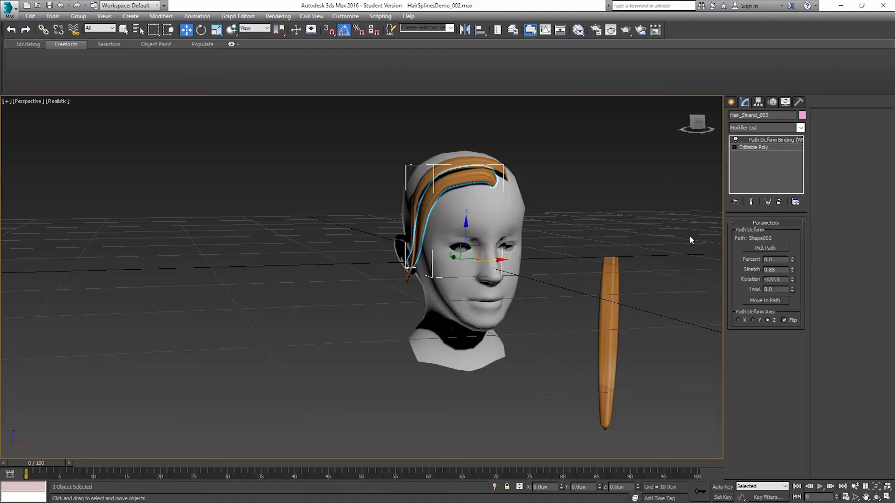
{"action": "key", "text": "ctrl+z"}
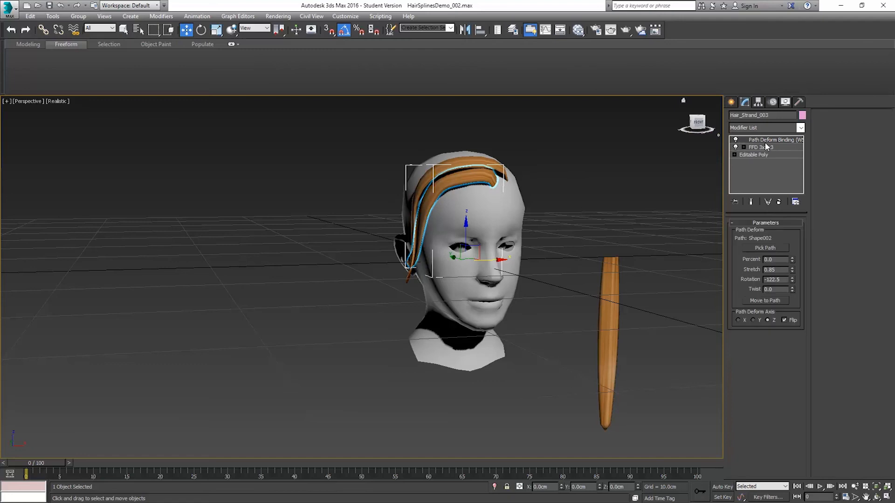
{"action": "right_click", "coordinate": [770, 142]}
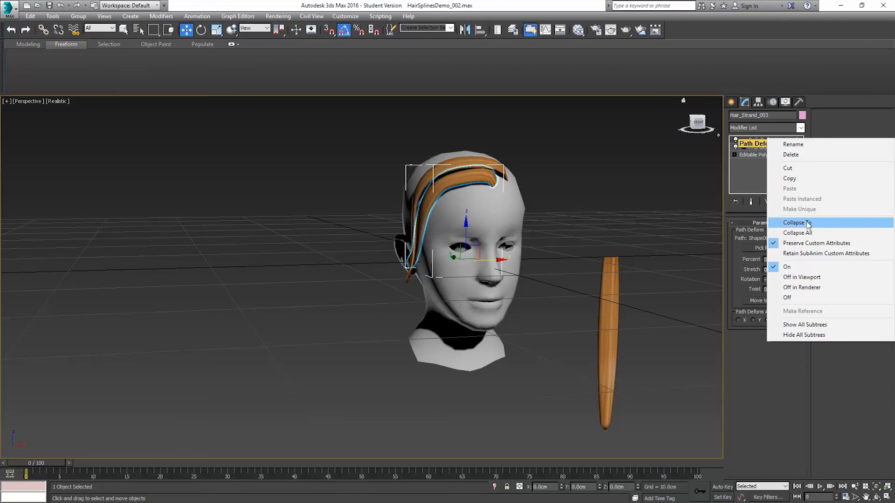
{"action": "left_click", "coordinate": [750, 71]}
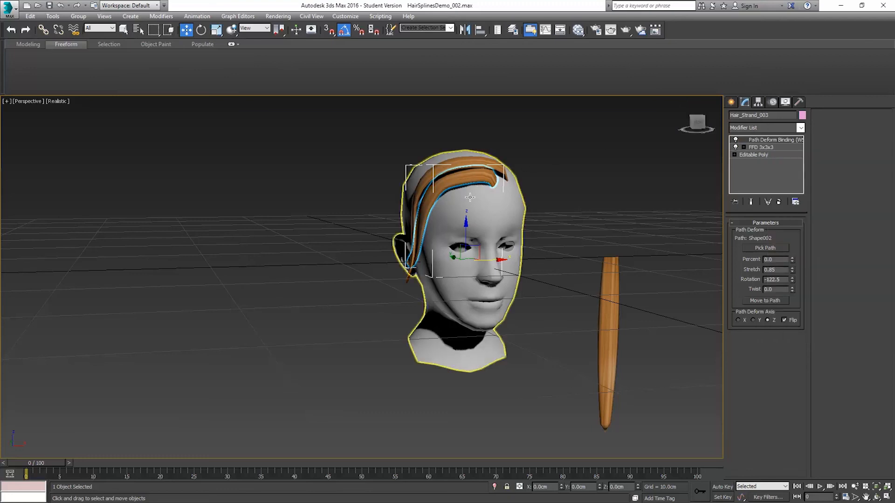
Step: Activate the FFD 3x3x3 modifier of the new strand with the end result shown, and display the scene in wireframe
{"action": "middle_click_drag", "start_coordinate": [471, 189], "coordinate": [510, 202], "text": "alt"}
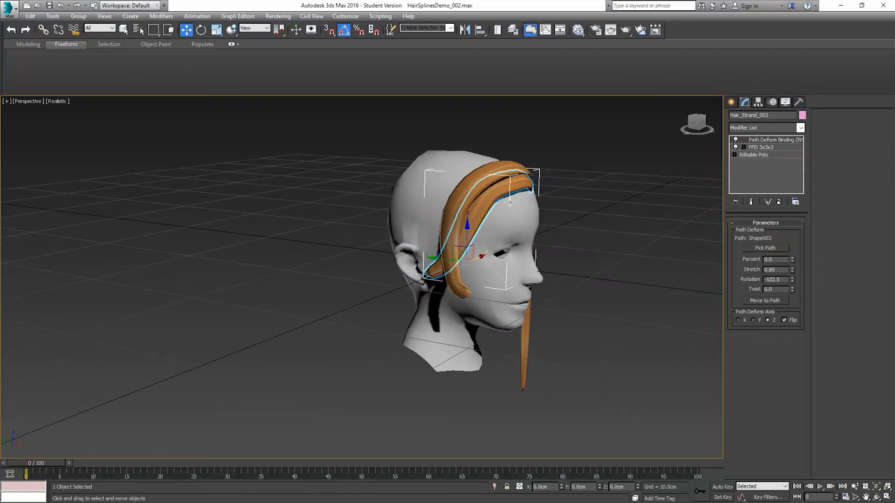
{"action": "left_click", "coordinate": [764, 147]}
{"action": "middle_click_drag", "start_coordinate": [643, 268], "coordinate": [572, 259], "text": "alt"}
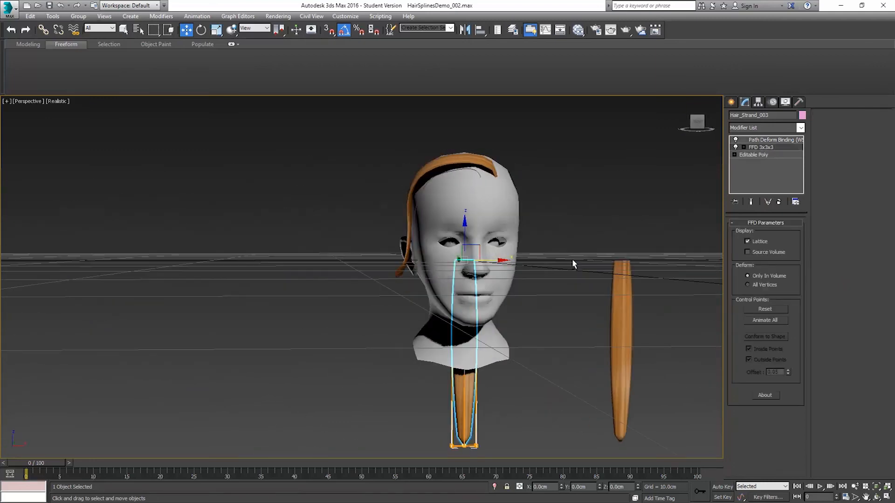
{"action": "left_click", "coordinate": [751, 203]}
{"action": "left_click", "coordinate": [751, 202]}
{"action": "left_click", "coordinate": [751, 202]}
{"action": "left_click", "coordinate": [751, 202]}
{"action": "left_click", "coordinate": [751, 202]}
{"action": "middle_click_drag", "start_coordinate": [594, 252], "coordinate": [507, 252], "text": "alt"}
{"action": "key", "text": "F3"}
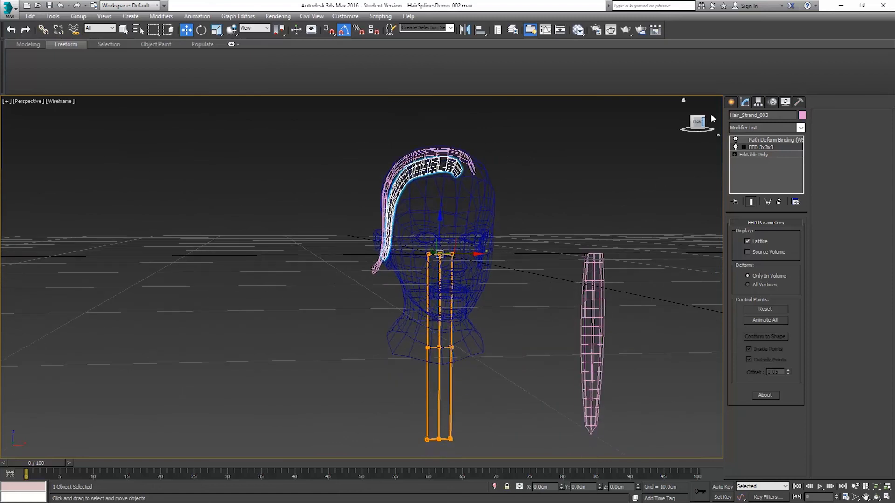
Step: Select the control points on one side of the lattice's middle row and move them outward along X to about 2.7 cm
{"action": "left_click", "coordinate": [744, 147]}
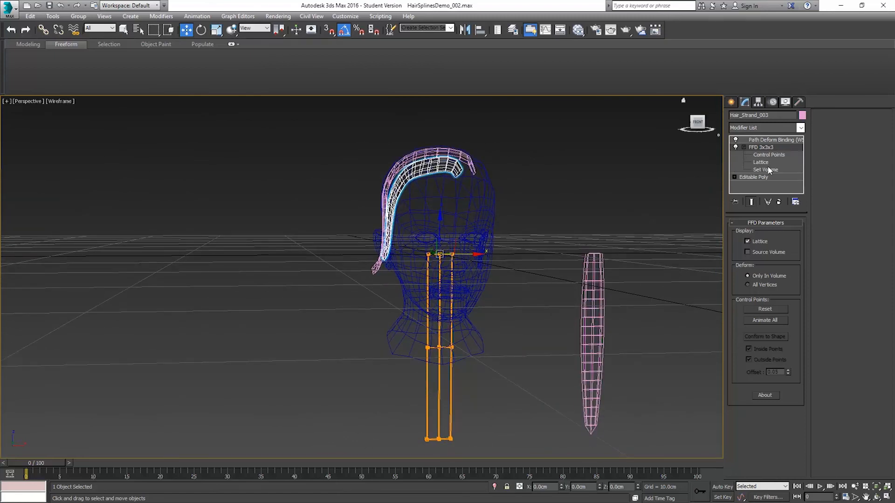
{"action": "left_click", "coordinate": [766, 155]}
{"action": "left_click", "coordinate": [450, 367]}
{"action": "left_click_drag", "start_coordinate": [444, 361], "coordinate": [445, 362]}
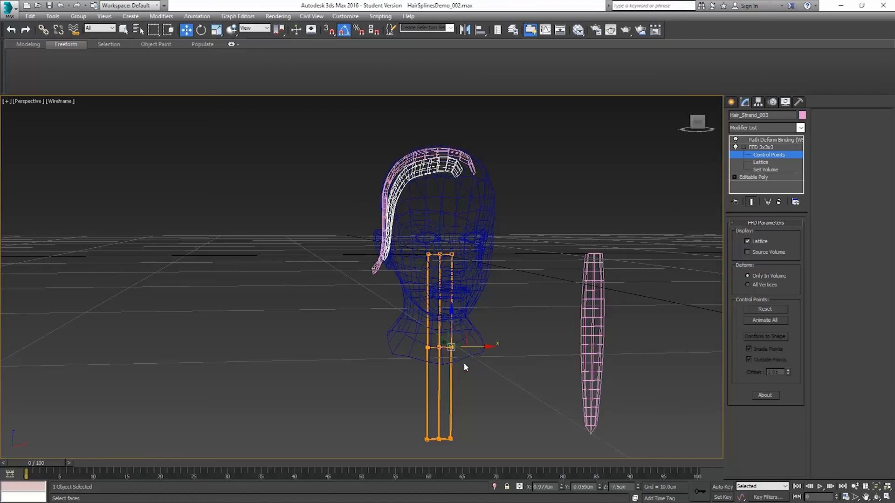
{"action": "key", "text": "F3"}
{"action": "middle_click_drag", "start_coordinate": [469, 264], "coordinate": [483, 278], "text": "alt"}
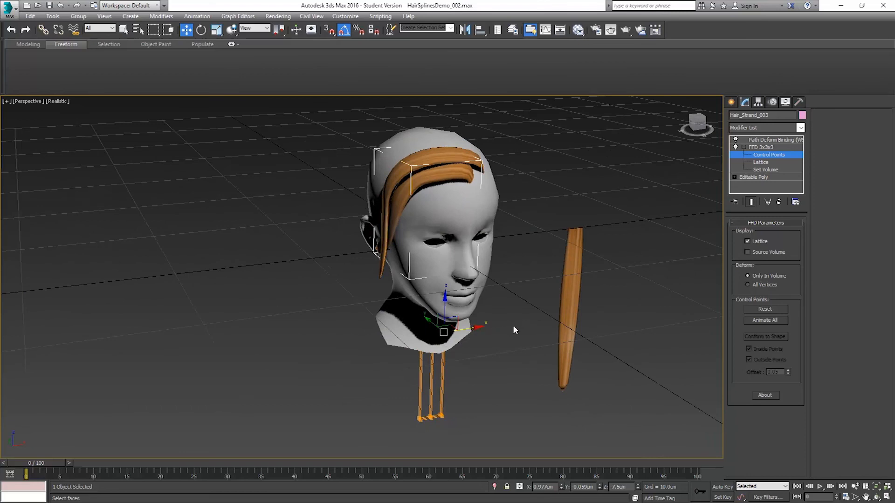
{"action": "right_click", "coordinate": [488, 327]}
{"action": "left_click", "coordinate": [467, 330]}
{"action": "left_click_drag", "start_coordinate": [468, 330], "coordinate": [485, 321]}
{"action": "middle_click_drag", "start_coordinate": [485, 321], "coordinate": [431, 327], "text": "alt"}
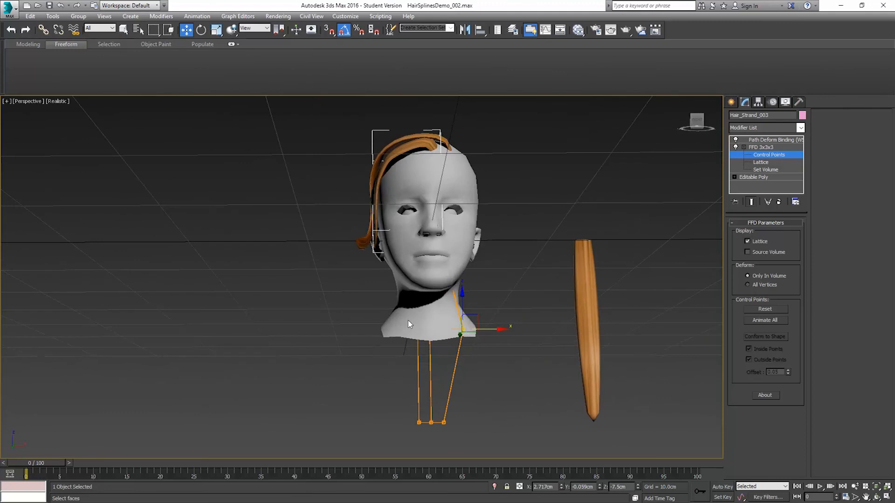
Step: Move the control points on the opposite side of the lattice's middle row outward along X to about -2.97 cm
{"action": "key", "text": "F3"}
{"action": "left_click_drag", "start_coordinate": [421, 348], "coordinate": [423, 348]}
{"action": "key", "text": "F3"}
{"action": "middle_click_drag", "start_coordinate": [427, 348], "coordinate": [440, 316], "text": "alt"}
{"action": "left_click_drag", "start_coordinate": [448, 325], "coordinate": [426, 327]}
{"action": "middle_click_drag", "start_coordinate": [419, 260], "coordinate": [429, 337], "text": "alt"}
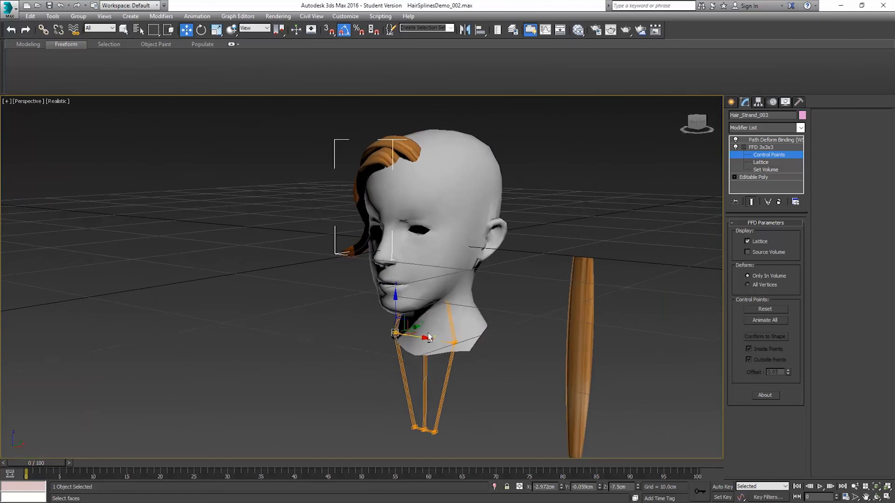
Step: Select the centre control point of the lattice's middle row and nudge it along Y to about -0.25 cm
{"action": "scroll", "coordinate": [428, 333], "scroll_direction": "up", "scroll_amount": 6}
{"action": "scroll", "coordinate": [424, 326], "scroll_direction": "down", "scroll_amount": 3}
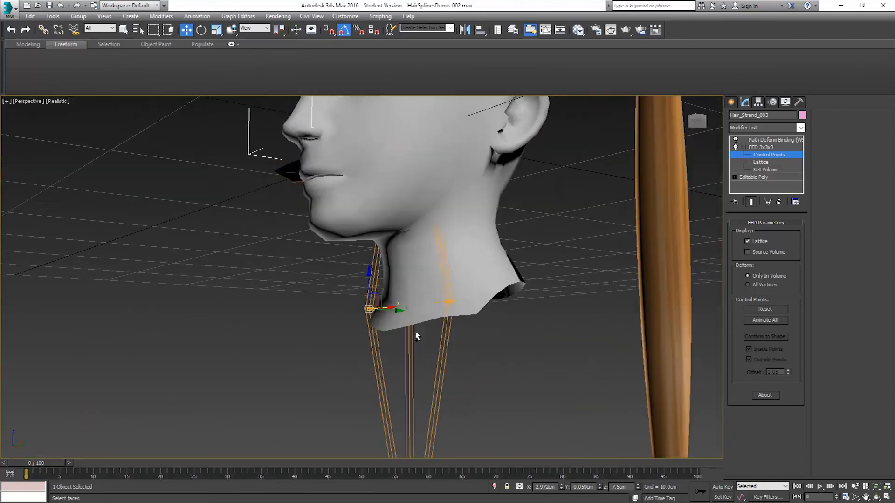
{"action": "key", "text": "F3"}
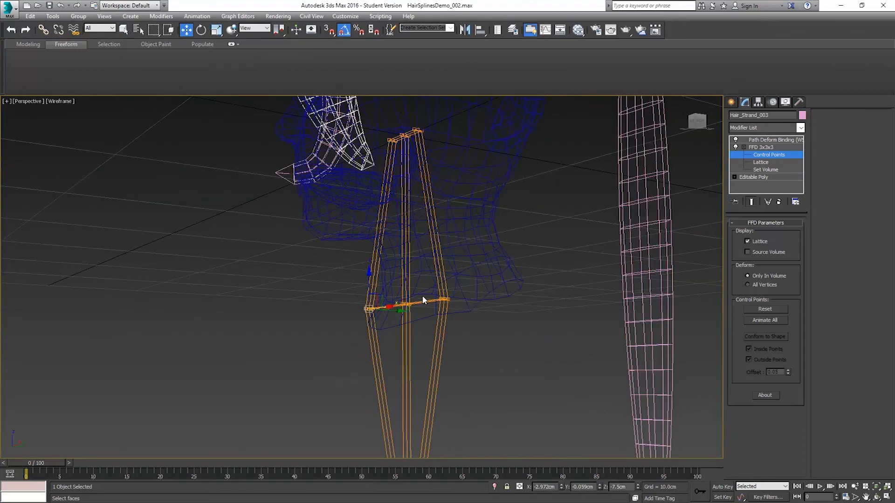
{"action": "left_click_drag", "start_coordinate": [388, 314], "coordinate": [388, 314]}
{"action": "middle_click_drag", "start_coordinate": [429, 279], "coordinate": [430, 299], "text": "alt"}
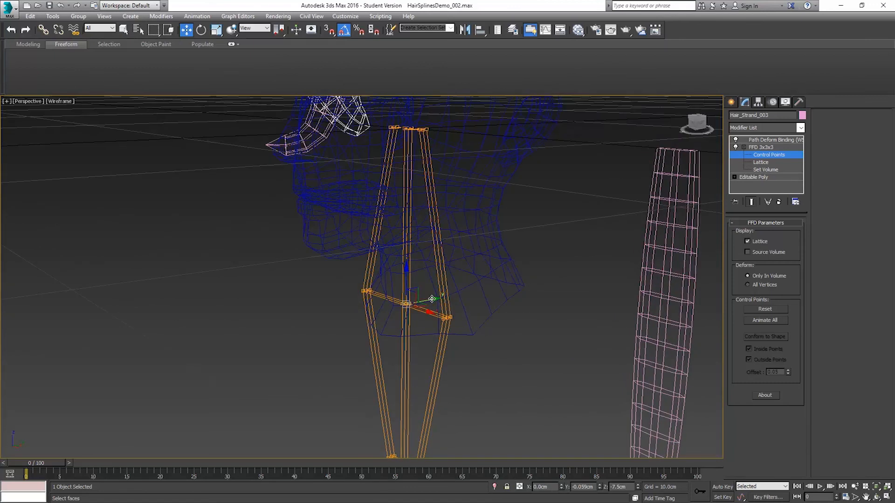
{"action": "scroll", "coordinate": [404, 303], "scroll_direction": "up", "scroll_amount": 4}
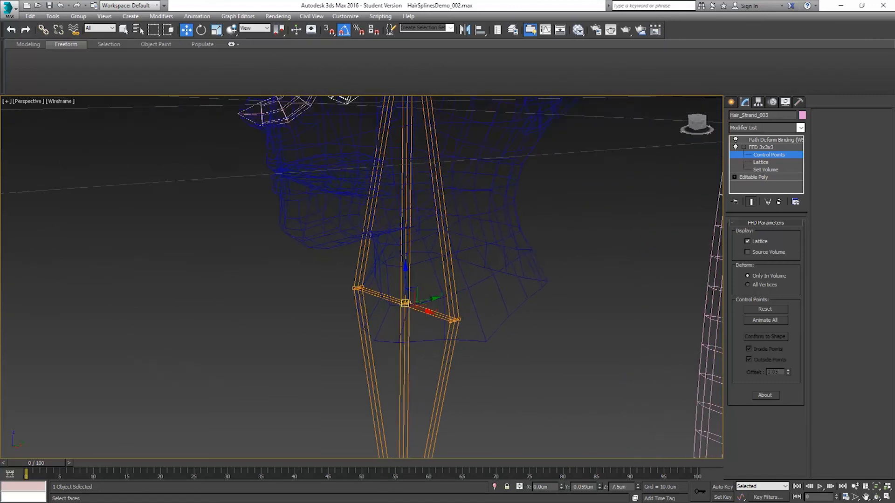
{"action": "scroll", "coordinate": [405, 304], "scroll_direction": "down", "scroll_amount": 3}
{"action": "middle_click_drag", "start_coordinate": [422, 302], "coordinate": [381, 304], "text": "alt"}
{"action": "left_click_drag", "start_coordinate": [414, 306], "coordinate": [411, 305]}
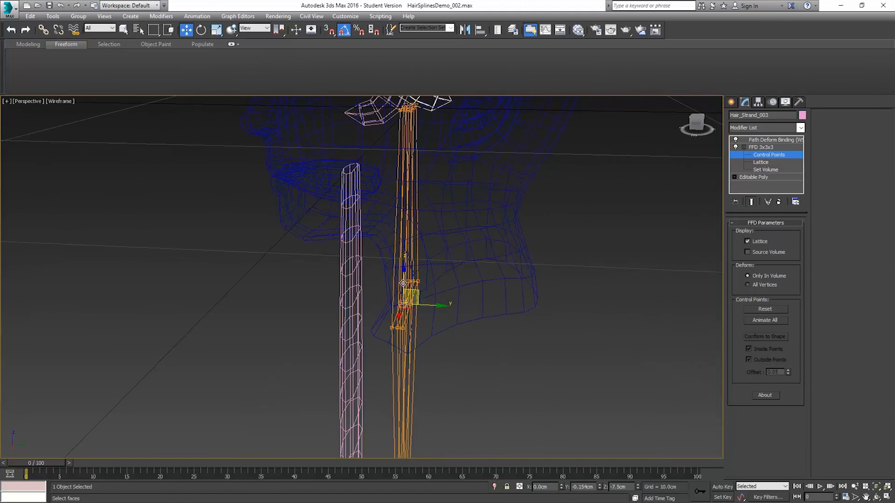
{"action": "middle_click_drag", "start_coordinate": [401, 281], "coordinate": [421, 275], "text": "alt"}
{"action": "left_click", "coordinate": [419, 311]}
{"action": "left_click", "coordinate": [403, 304]}
{"action": "middle_click_drag", "start_coordinate": [427, 278], "coordinate": [475, 286], "text": "alt"}
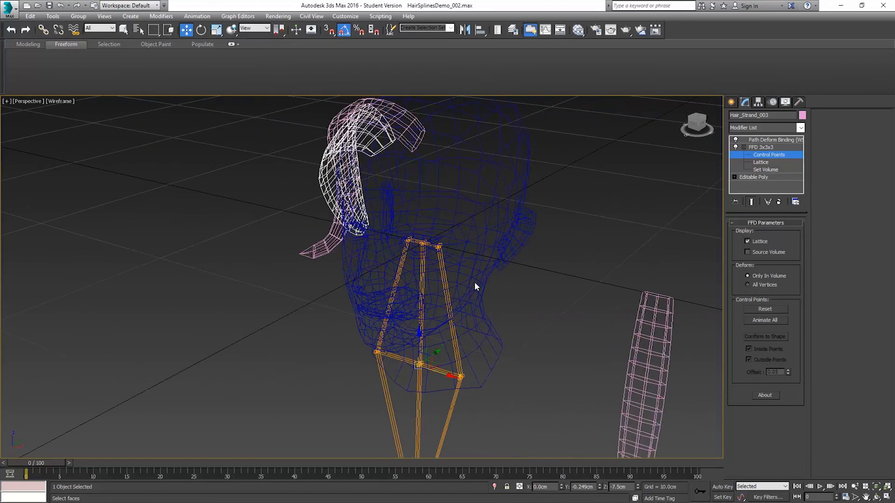
Step: Pull the lattice's centre control point further along Y to about -2.05 cm in shaded view and leave control point editing
{"action": "key", "text": "F3"}
{"action": "left_click_drag", "start_coordinate": [433, 352], "coordinate": [404, 359]}
{"action": "middle_click_drag", "start_coordinate": [401, 243], "coordinate": [465, 164], "text": "alt"}
{"action": "middle_click_drag", "start_coordinate": [548, 257], "coordinate": [497, 236], "text": "alt"}
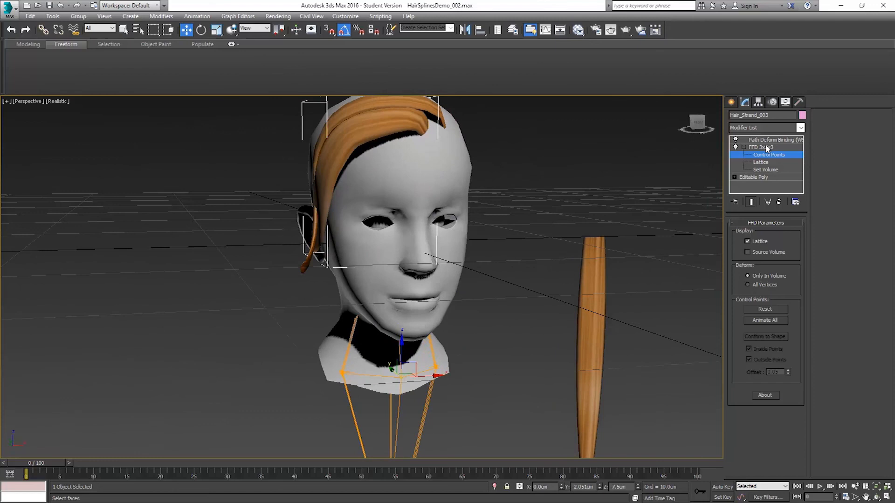
{"action": "left_click", "coordinate": [766, 147]}
Step: Select the forehead end vertex of the guide spline Shape002 and enable soft selection with a 4.0 cm falloff
{"action": "middle_click_drag", "start_coordinate": [480, 192], "coordinate": [439, 225], "text": "alt"}
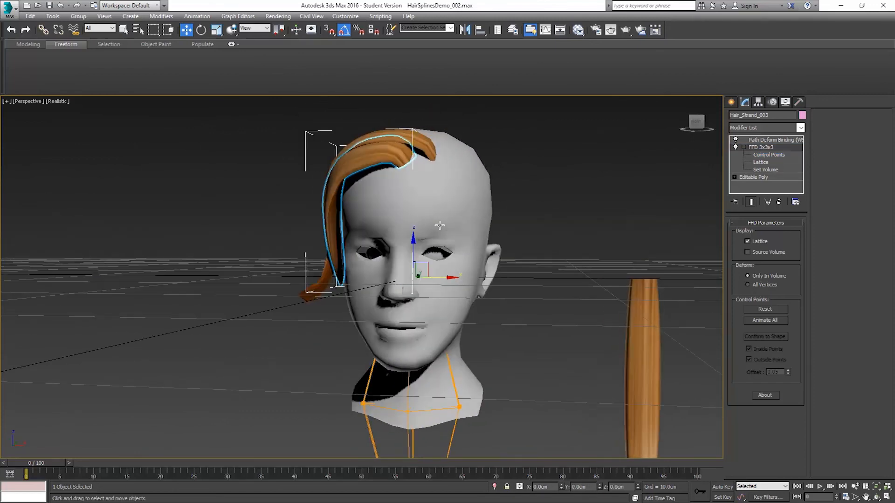
{"action": "key", "text": "F3"}
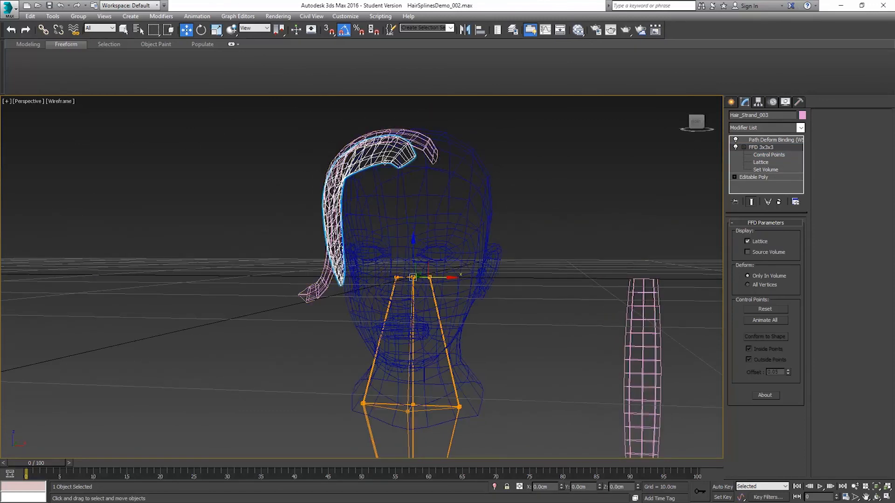
{"action": "scroll", "coordinate": [350, 159], "scroll_direction": "up", "scroll_amount": 5}
{"action": "left_click", "coordinate": [442, 151]}
{"action": "left_click", "coordinate": [734, 140]}
{"action": "left_click", "coordinate": [751, 147]}
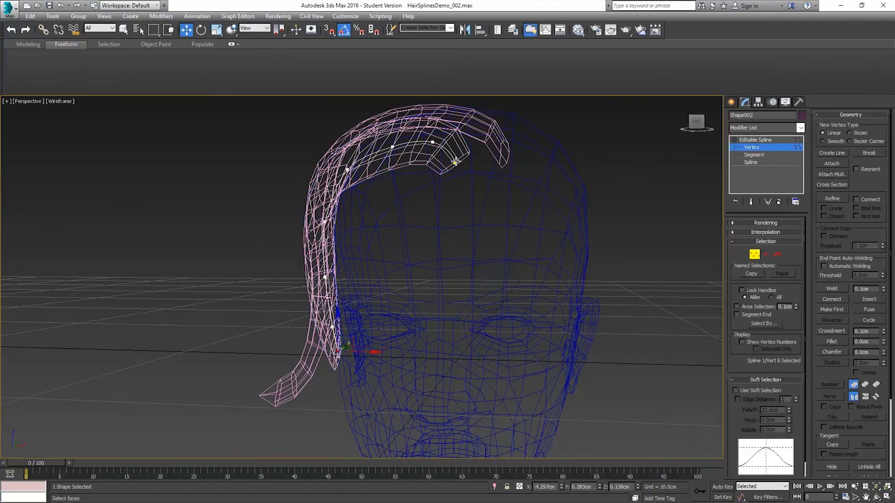
{"action": "left_click", "coordinate": [455, 163]}
{"action": "left_click", "coordinate": [758, 391]}
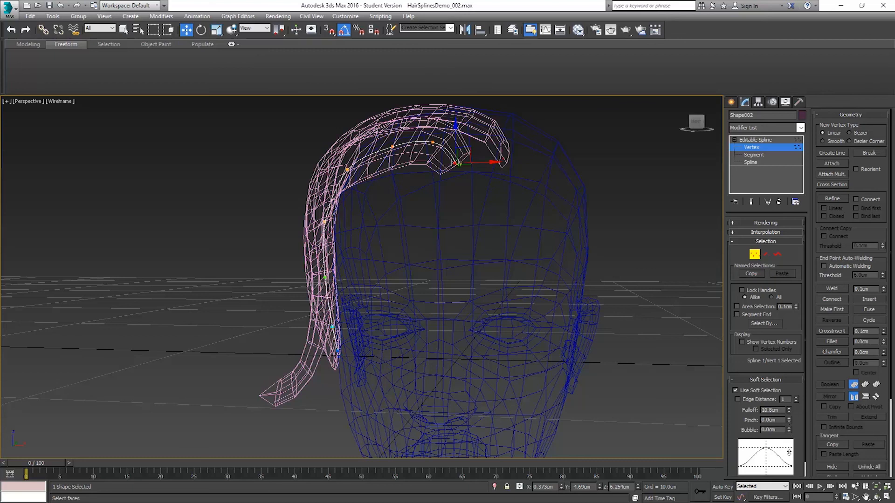
{"action": "middle_click_drag", "start_coordinate": [429, 324], "coordinate": [364, 223], "text": "alt"}
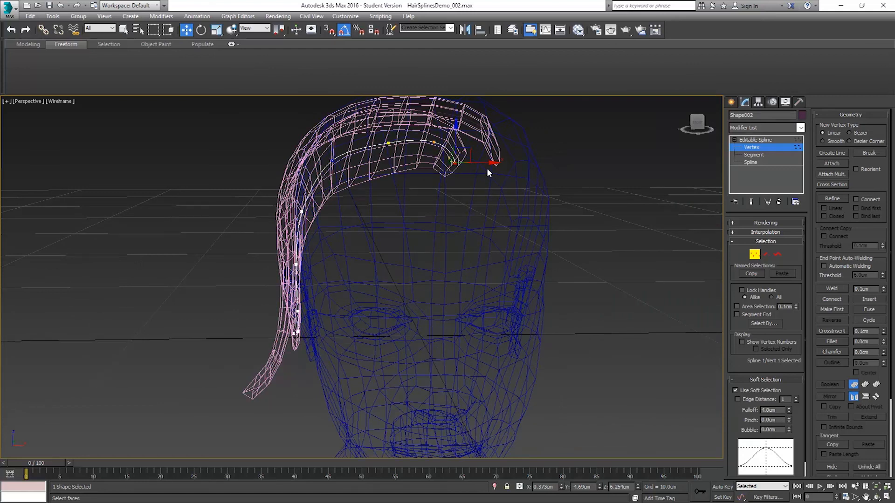
Step: Move the guide spline's end vertex along X to about 0.86 cm in shaded view and leave vertex editing
{"action": "key", "text": "F3"}
{"action": "left_click_drag", "start_coordinate": [473, 166], "coordinate": [491, 168]}
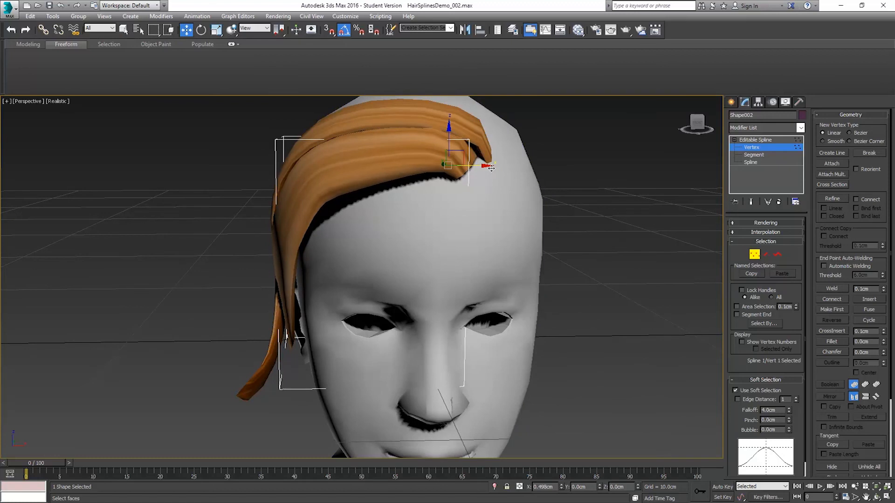
{"action": "middle_click_drag", "start_coordinate": [512, 214], "coordinate": [505, 192], "text": "alt"}
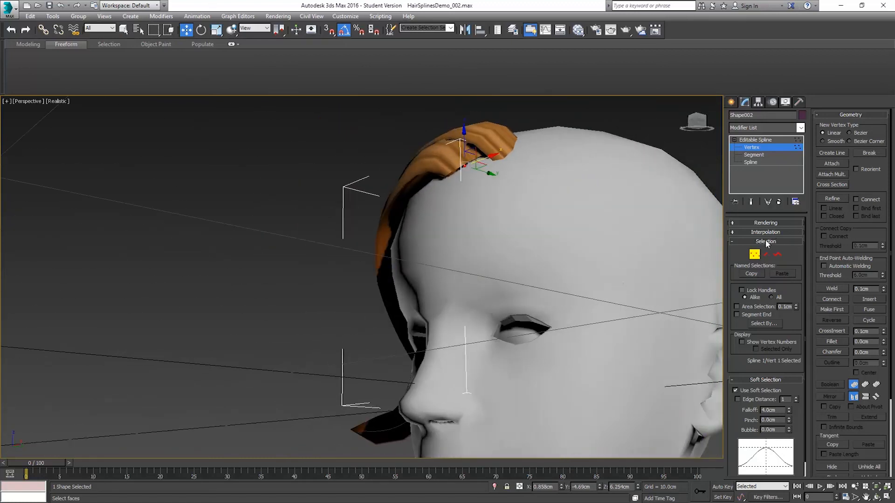
{"action": "left_click", "coordinate": [755, 254]}
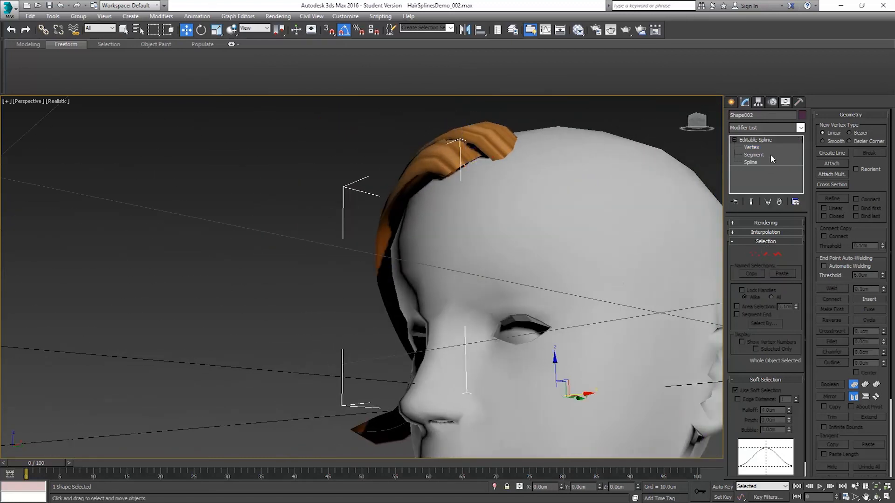
Step: Select the new strand and fine-tune its position along the guide spline with the PathDeform percent
{"action": "left_click", "coordinate": [441, 151]}
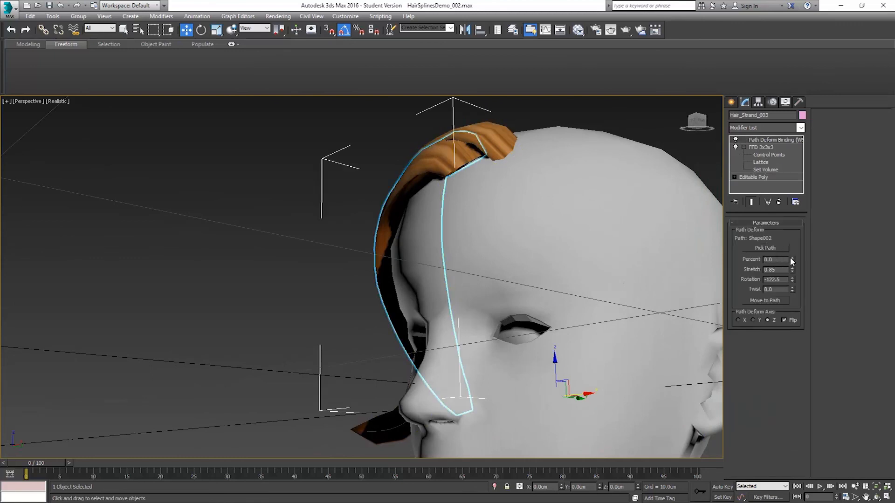
{"action": "left_click", "coordinate": [792, 259]}
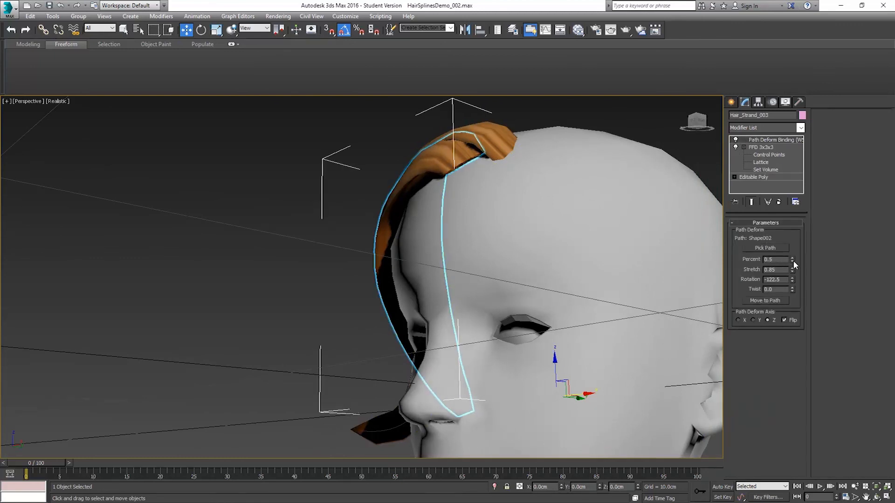
{"action": "left_click", "coordinate": [792, 262]}
{"action": "left_click", "coordinate": [793, 262]}
{"action": "left_click", "coordinate": [792, 262]}
Step: Select the guide spline Shape001 in wireframe view, start vertex editing on its temple vertex and return to shaded view
{"action": "middle_click_drag", "start_coordinate": [427, 179], "coordinate": [493, 182], "text": "alt"}
{"action": "left_click", "coordinate": [507, 168]}
{"action": "middle_click_drag", "start_coordinate": [578, 189], "coordinate": [499, 188], "text": "alt"}
{"action": "scroll", "coordinate": [519, 197], "scroll_direction": "down", "scroll_amount": 3}
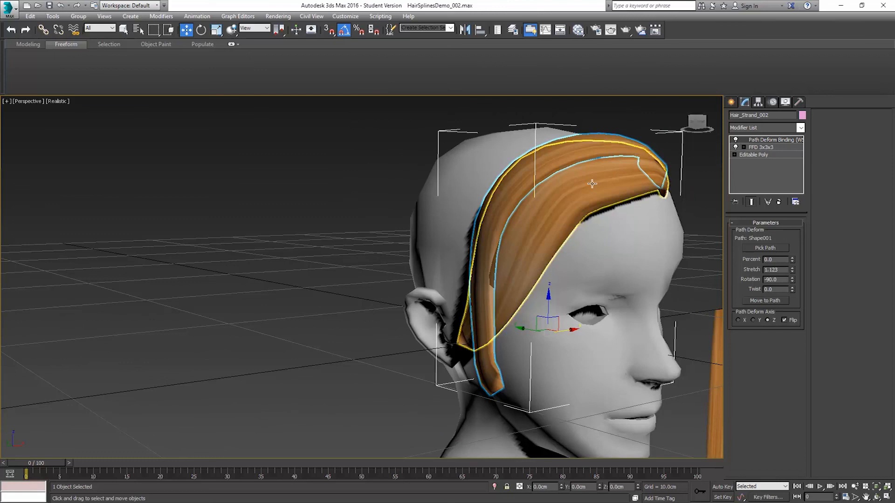
{"action": "key", "text": "F3"}
{"action": "middle_click_drag", "start_coordinate": [573, 182], "coordinate": [550, 180], "text": "alt"}
{"action": "scroll", "coordinate": [504, 170], "scroll_direction": "up", "scroll_amount": 5}
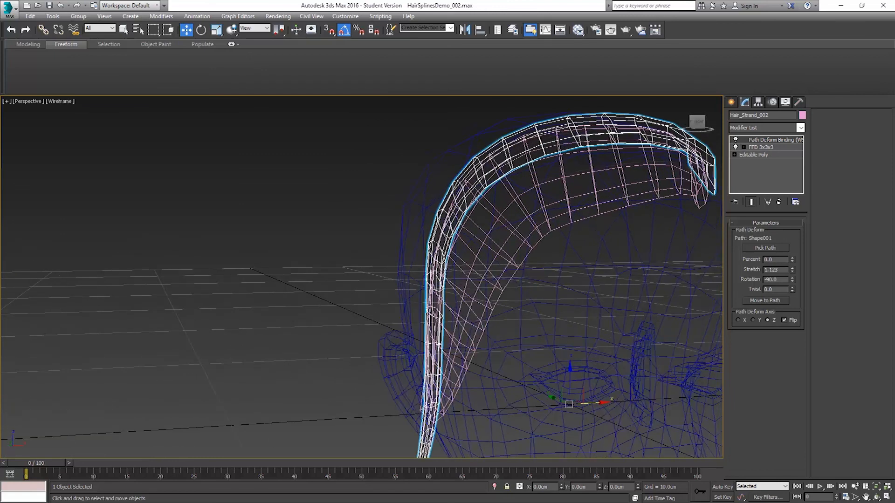
{"action": "scroll", "coordinate": [685, 131], "scroll_direction": "up", "scroll_amount": 3}
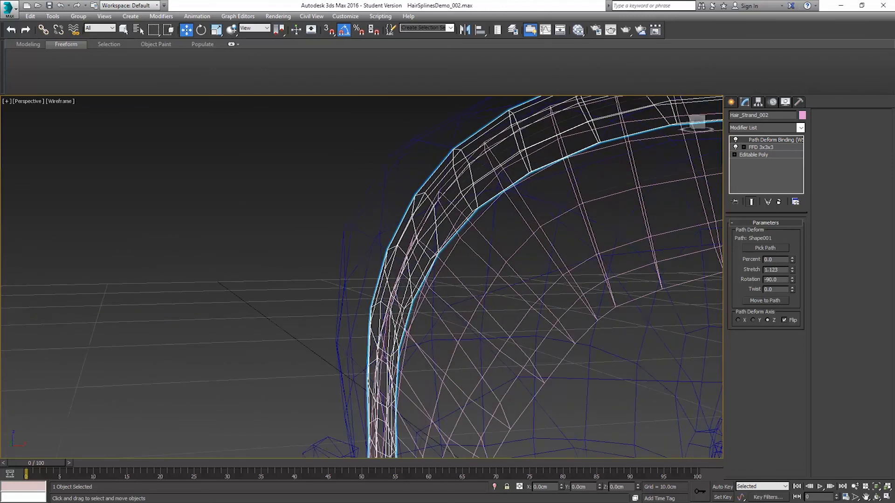
{"action": "left_click", "coordinate": [505, 152]}
{"action": "left_click", "coordinate": [755, 254]}
{"action": "scroll", "coordinate": [516, 251], "scroll_direction": "down", "scroll_amount": 3}
{"action": "left_click_drag", "start_coordinate": [447, 297], "coordinate": [454, 293]}
{"action": "key", "text": "F3"}
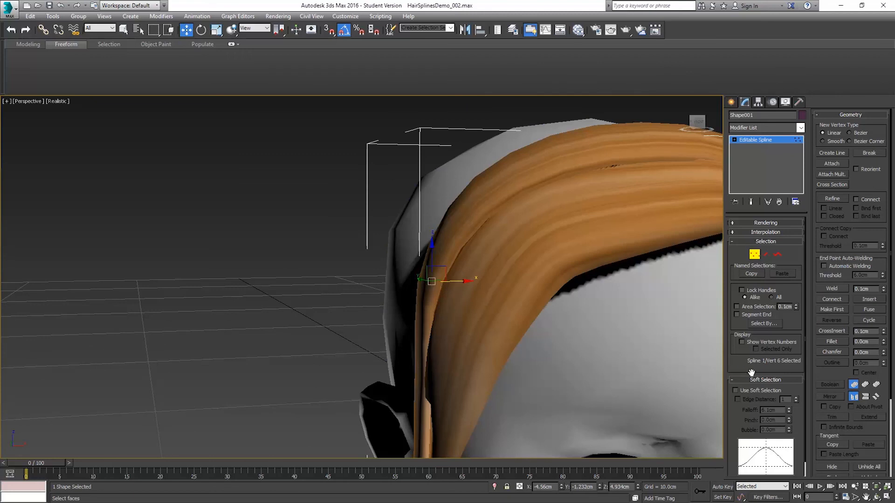
Step: Enable soft selection with a 6.1 cm falloff, adjust Shape001's lower vertex beside the temple and leave vertex editing
{"action": "left_click", "coordinate": [745, 393]}
{"action": "middle_click_drag", "start_coordinate": [564, 287], "coordinate": [378, 238], "text": "alt"}
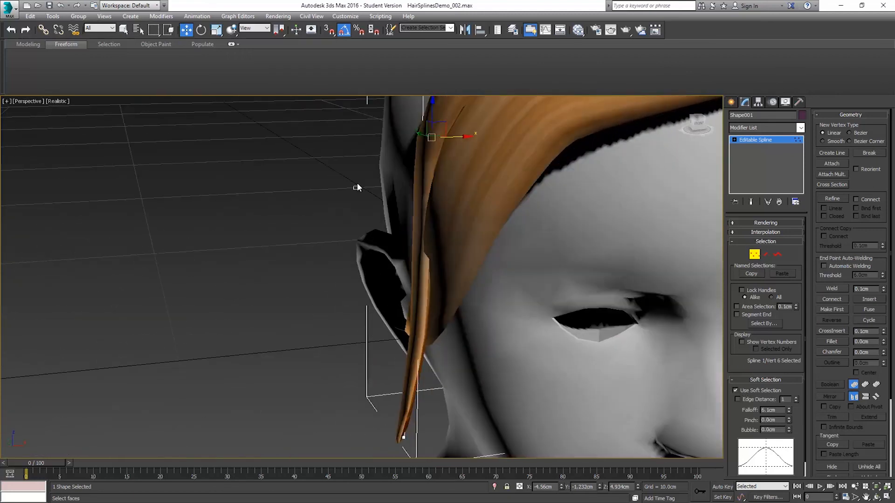
{"action": "left_click_drag", "start_coordinate": [466, 289], "coordinate": [466, 291]}
{"action": "left_click_drag", "start_coordinate": [451, 229], "coordinate": [445, 231]}
{"action": "middle_click_drag", "start_coordinate": [445, 230], "coordinate": [558, 182], "text": "alt"}
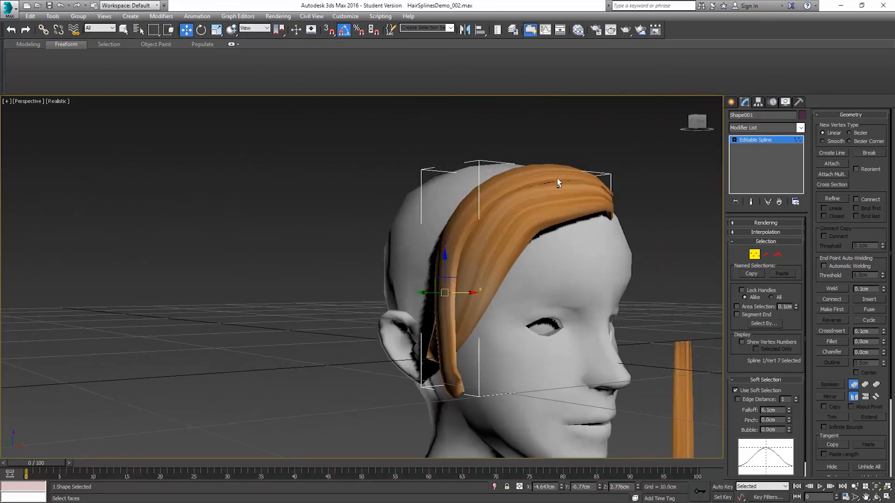
{"action": "middle_click_drag", "start_coordinate": [436, 231], "coordinate": [606, 260], "text": "alt"}
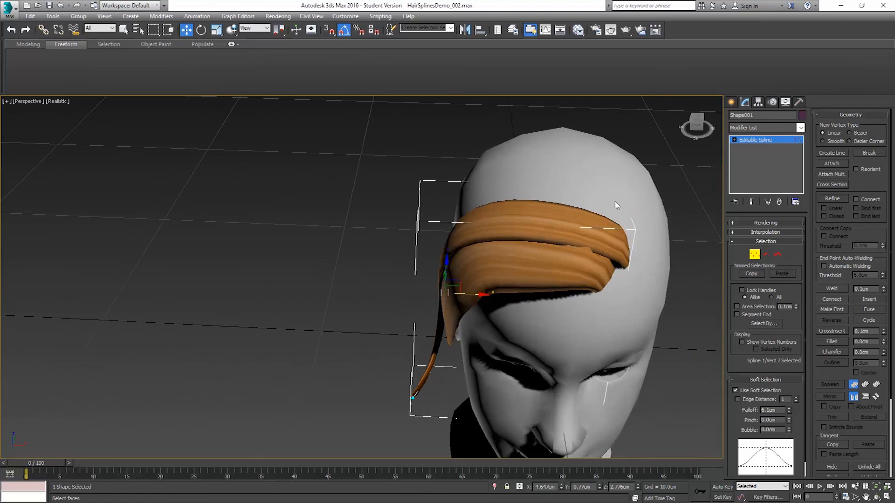
{"action": "middle_click_drag", "start_coordinate": [616, 205], "coordinate": [618, 249], "text": "alt"}
{"action": "middle_click_drag", "start_coordinate": [572, 273], "coordinate": [595, 214], "text": "alt"}
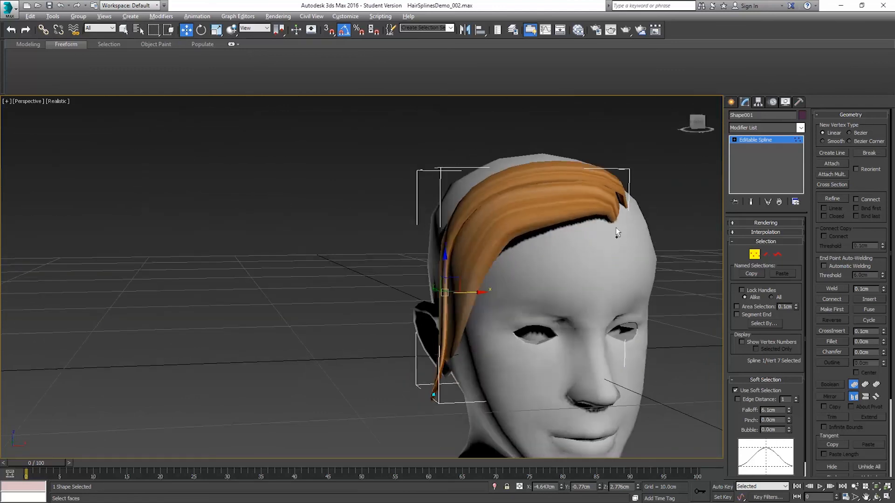
{"action": "scroll", "coordinate": [614, 228], "scroll_direction": "down", "scroll_amount": 5}
{"action": "middle_click_drag", "start_coordinate": [640, 270], "coordinate": [514, 261]}
{"action": "middle_click_drag", "start_coordinate": [568, 270], "coordinate": [567, 240], "text": "alt"}
{"action": "left_click", "coordinate": [754, 255]}
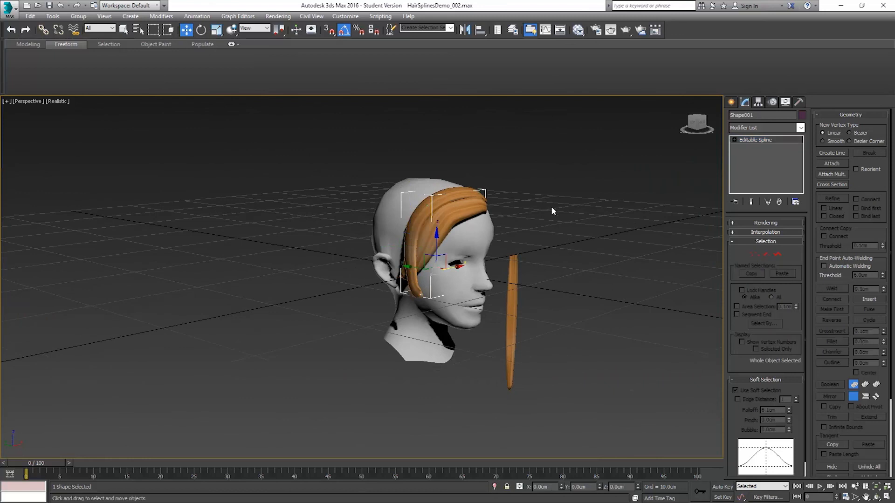
Step: Select the two hair strands on the head and clone them as copies named from Hair_Strand_004
{"action": "left_click", "coordinate": [454, 196]}
{"action": "left_click", "coordinate": [470, 223], "text": "ctrl"}
{"action": "right_click", "coordinate": [567, 179]}
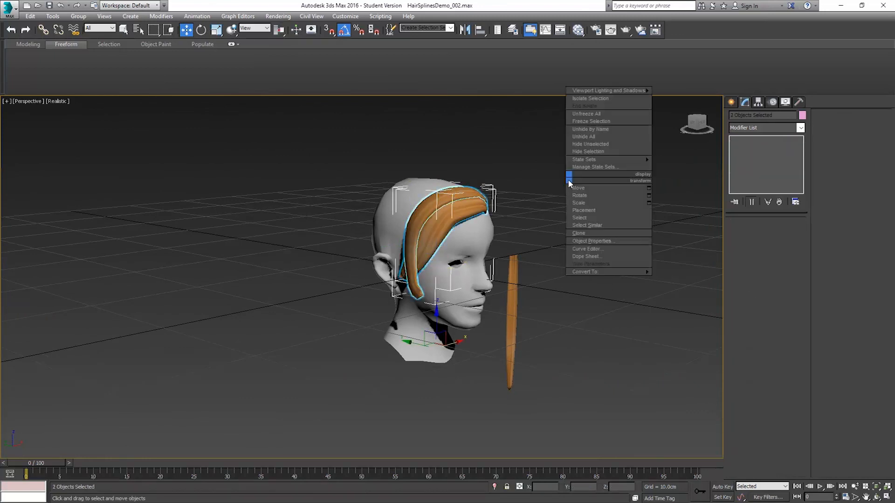
{"action": "left_click", "coordinate": [594, 233]}
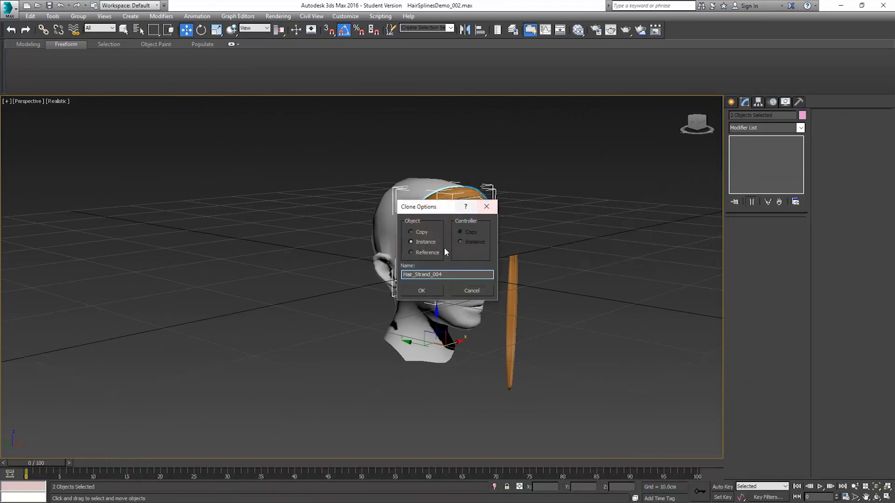
{"action": "left_click", "coordinate": [419, 232]}
{"action": "left_click", "coordinate": [422, 290]}
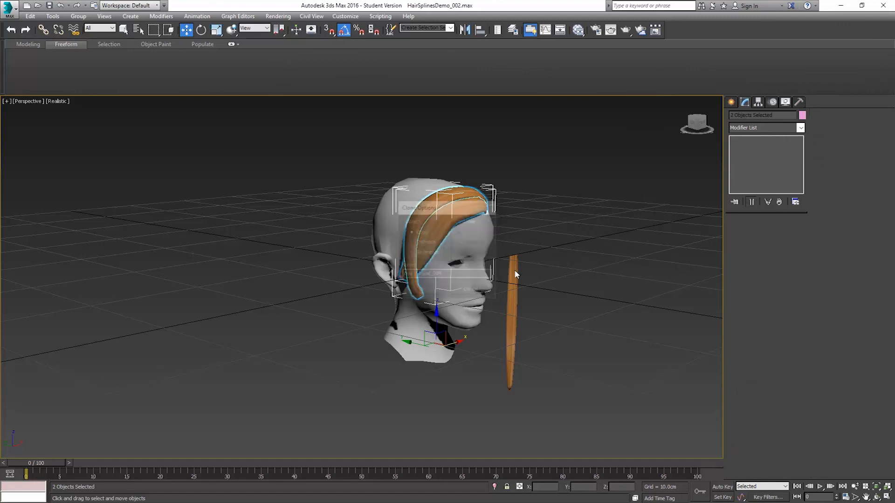
Step: Hide the cloned strand copies and select the two original strands on the head
{"action": "right_click", "coordinate": [529, 207]}
{"action": "left_click", "coordinate": [543, 186]}
{"action": "left_click", "coordinate": [463, 196]}
{"action": "left_click", "coordinate": [478, 193], "text": "ctrl"}
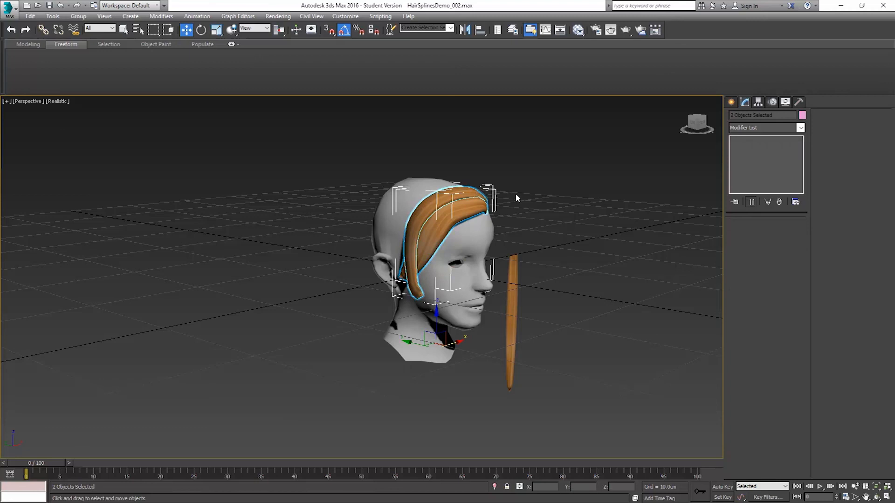
Step: Collapse Hair_Strand_003's modifier stack up to and including its Path Deform Binding
{"action": "left_click", "coordinate": [448, 208]}
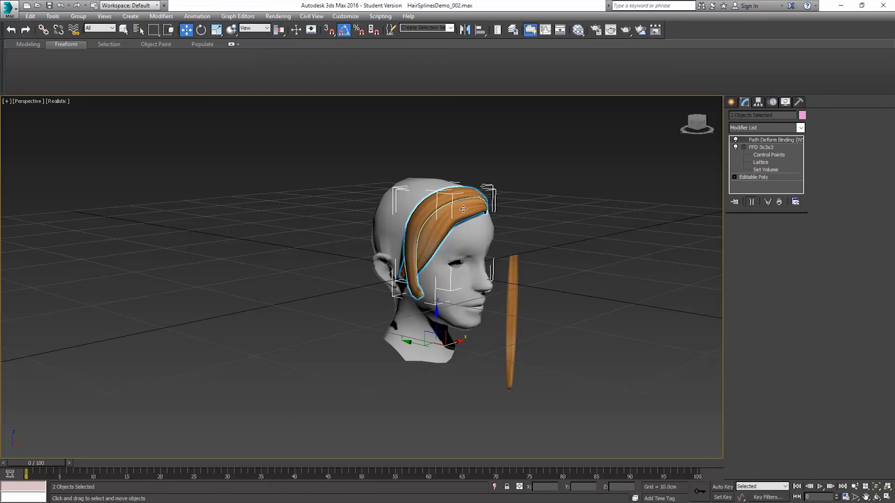
{"action": "right_click", "coordinate": [762, 142]}
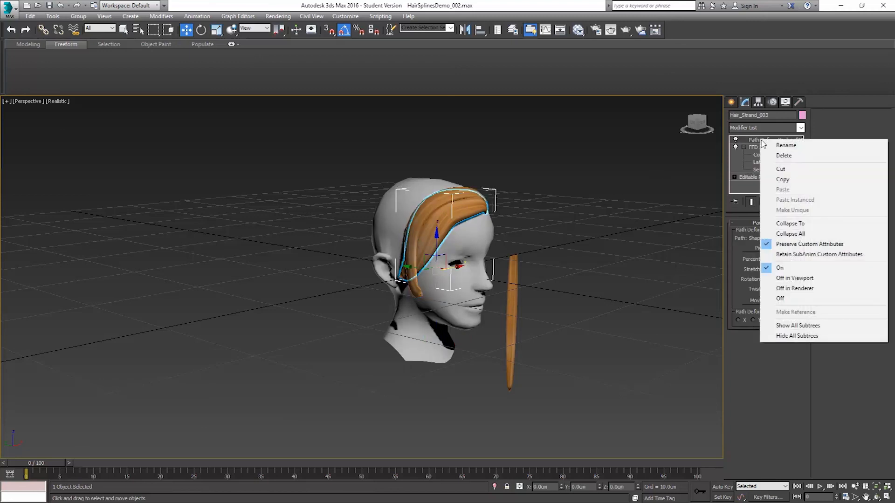
{"action": "left_click", "coordinate": [788, 225]}
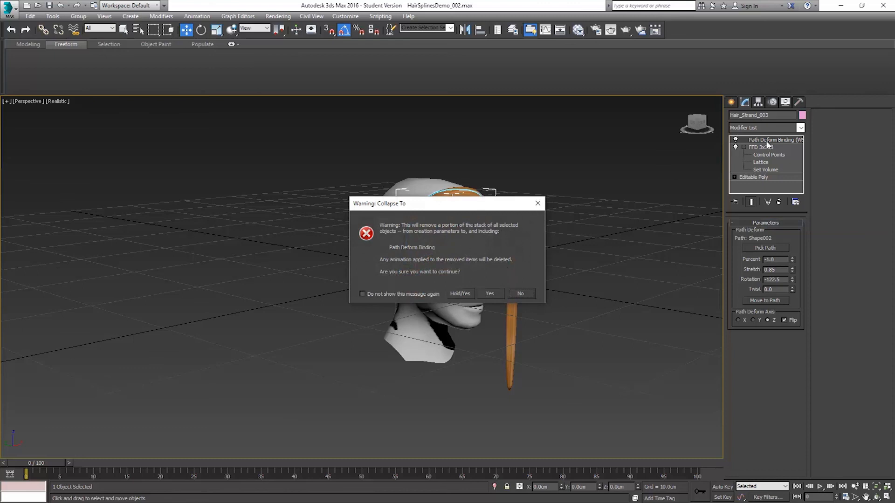
{"action": "left_click", "coordinate": [489, 294]}
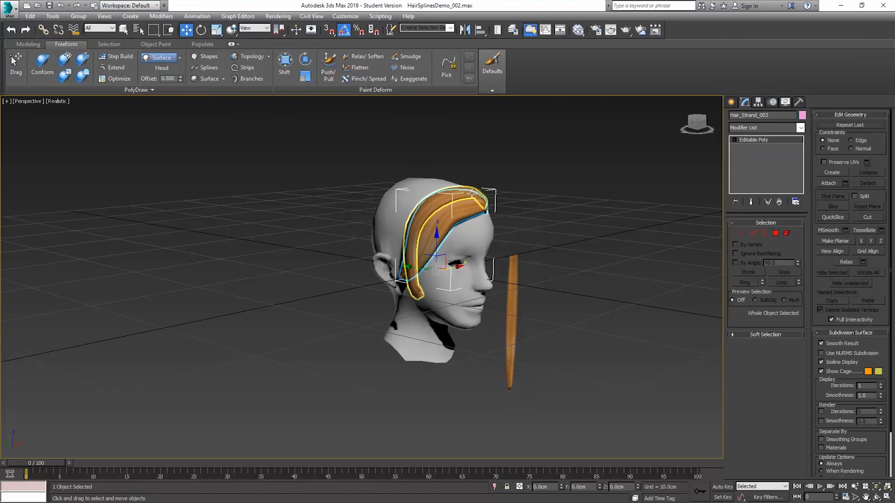
Step: Select Hair_Strand_002 and collapse its modifier stack up to and including the Path Deform Binding
{"action": "left_click", "coordinate": [472, 192]}
{"action": "right_click", "coordinate": [754, 140]}
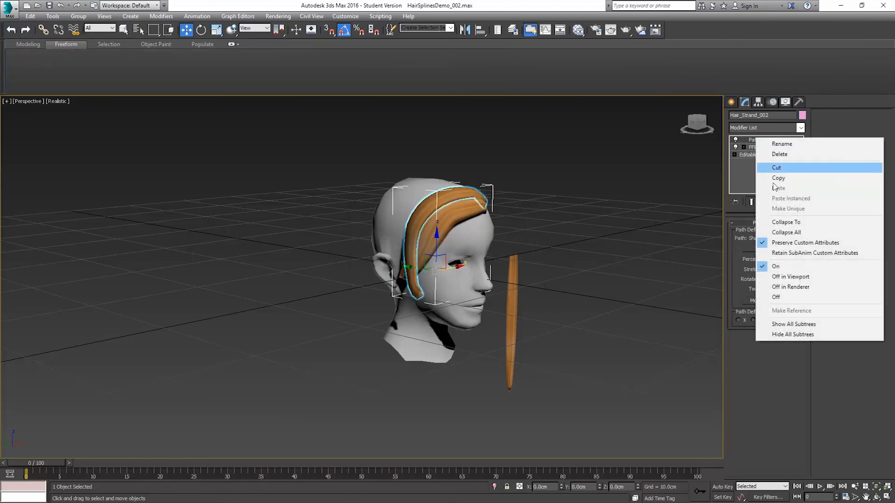
{"action": "left_click", "coordinate": [785, 222]}
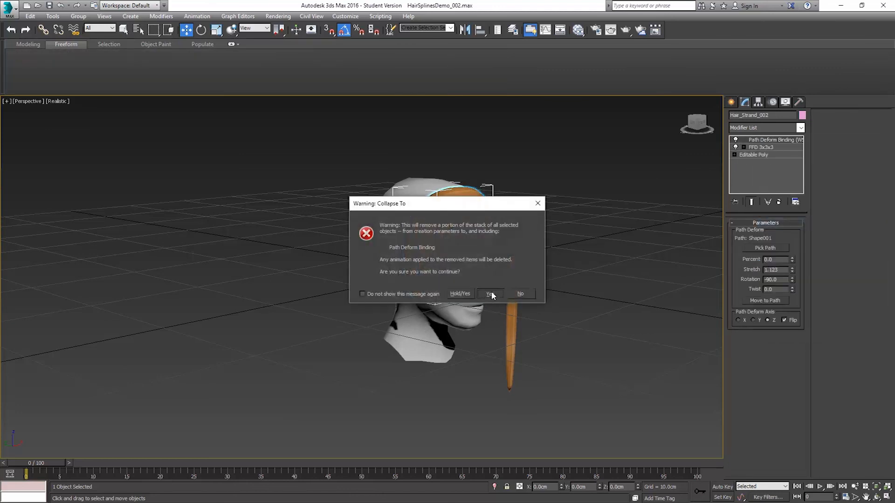
{"action": "left_click", "coordinate": [489, 294]}
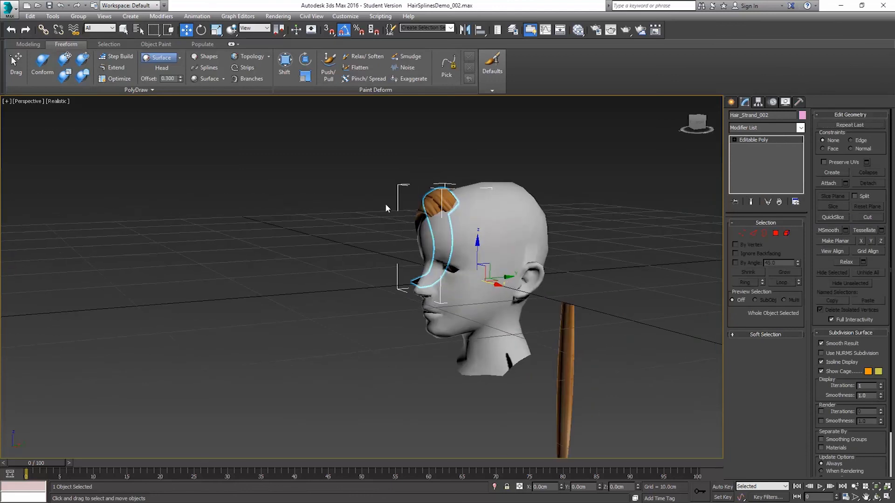
Step: Reshape the forehead end and upper part of Hair_Strand_002 against the head with the Paint Deform Shift brush
{"action": "scroll", "coordinate": [386, 205], "scroll_direction": "up", "scroll_amount": 5}
{"action": "middle_click_drag", "start_coordinate": [414, 198], "coordinate": [339, 125]}
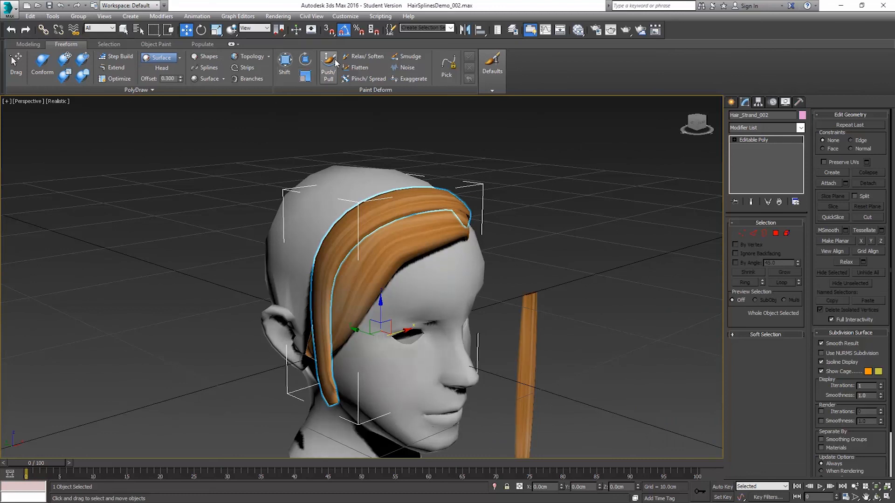
{"action": "left_click", "coordinate": [286, 62]}
{"action": "mouse_move", "coordinate": [365, 180]}
{"action": "middle_mouse_down", "text": "alt"}
{"action": "mouse_move", "coordinate": [359, 170]}
{"action": "mouse_move", "coordinate": [411, 166]}
{"action": "mouse_move", "coordinate": [314, 170]}
{"action": "mouse_move", "coordinate": [354, 186]}
{"action": "middle_mouse_up", "text": "alt"}
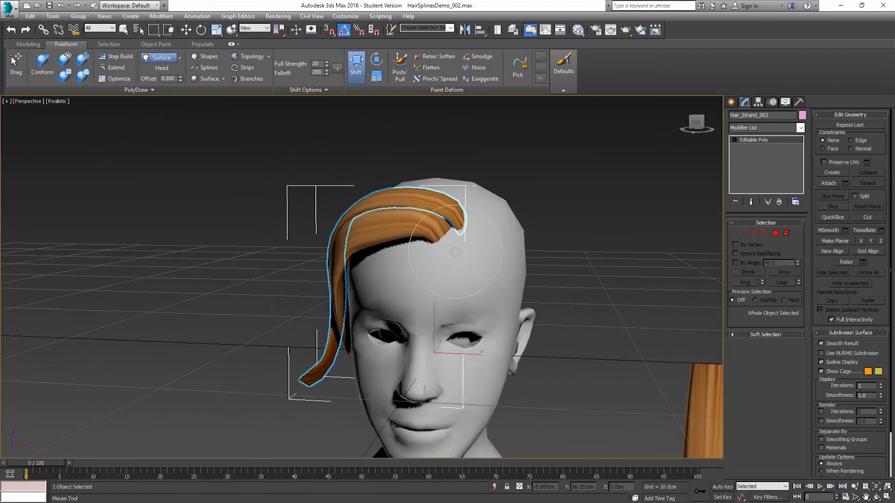
{"action": "middle_click_drag", "start_coordinate": [459, 260], "coordinate": [466, 248], "text": "alt"}
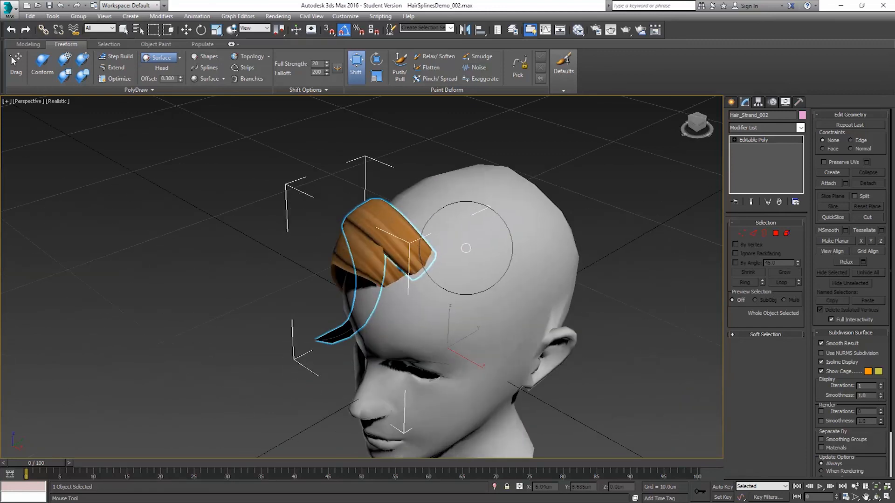
{"action": "mouse_move", "coordinate": [470, 274]}
{"action": "left_mouse_down"}
{"action": "mouse_move", "coordinate": [514, 281]}
{"action": "mouse_move", "coordinate": [463, 279]}
{"action": "mouse_move", "coordinate": [425, 307]}
{"action": "left_mouse_up"}
{"action": "middle_click_drag", "start_coordinate": [425, 307], "coordinate": [455, 258], "text": "alt"}
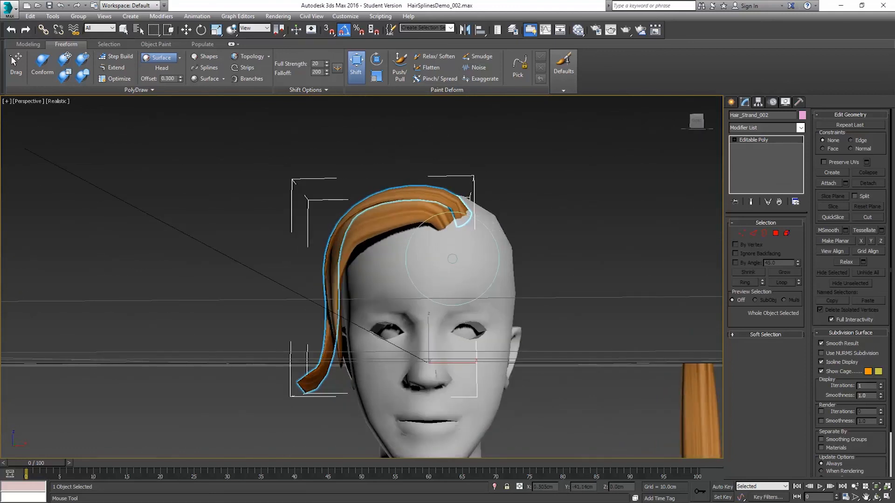
{"action": "middle_click_drag", "start_coordinate": [427, 254], "coordinate": [410, 236], "text": "alt"}
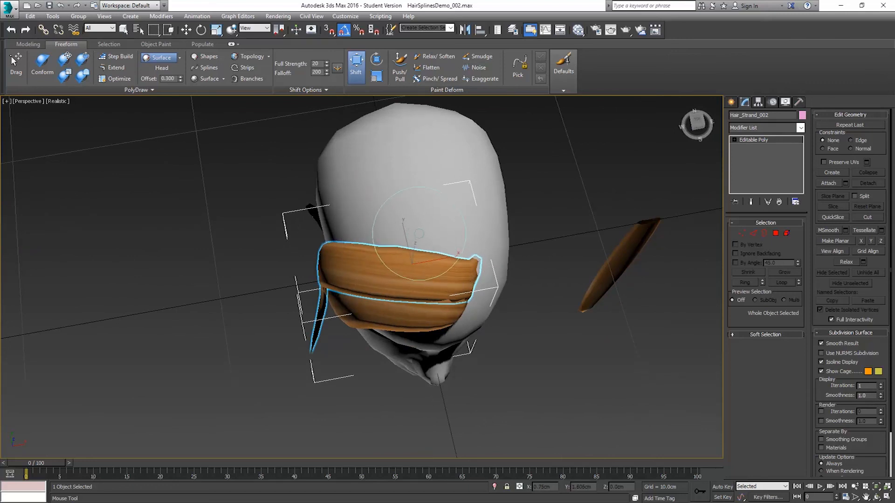
{"action": "middle_click_drag", "start_coordinate": [378, 228], "coordinate": [412, 216], "text": "alt"}
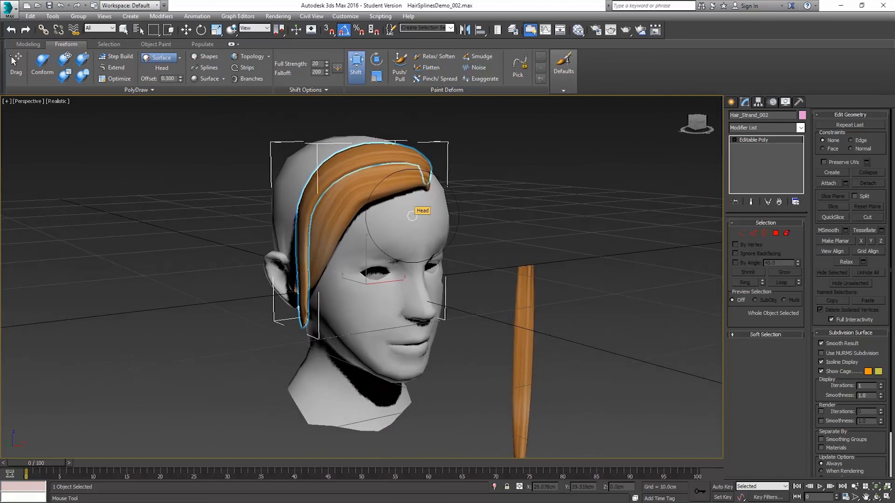